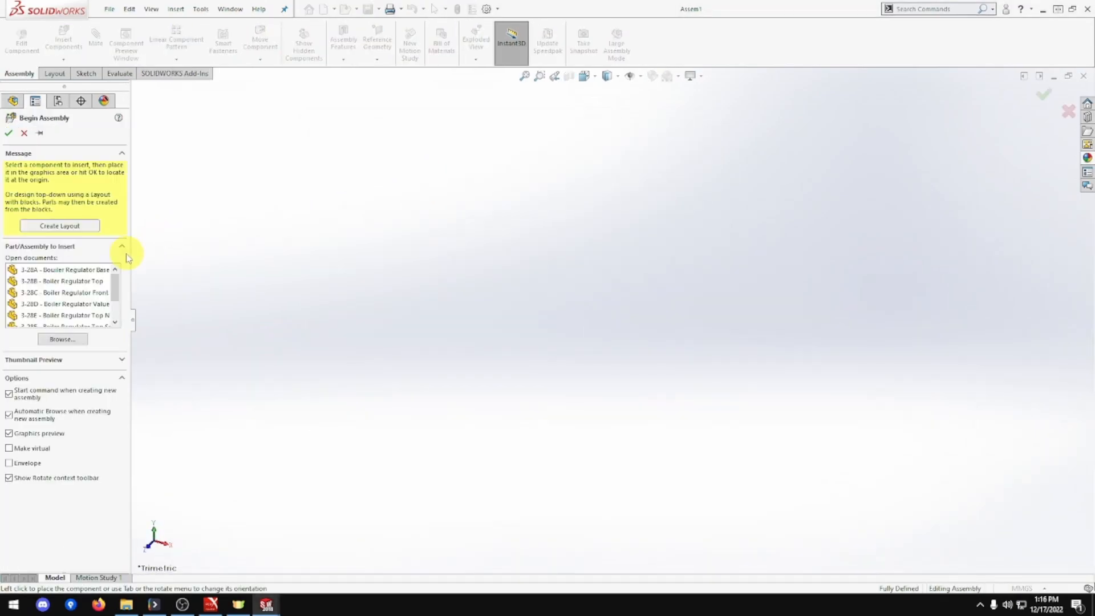
Show the origins and place 3-28A - Bouiler Regulator Base in the new assembly at the assembly origin
{"action": "left_click", "coordinate": [152, 9]}
{"action": "mouse_move", "coordinate": [195, 106]}
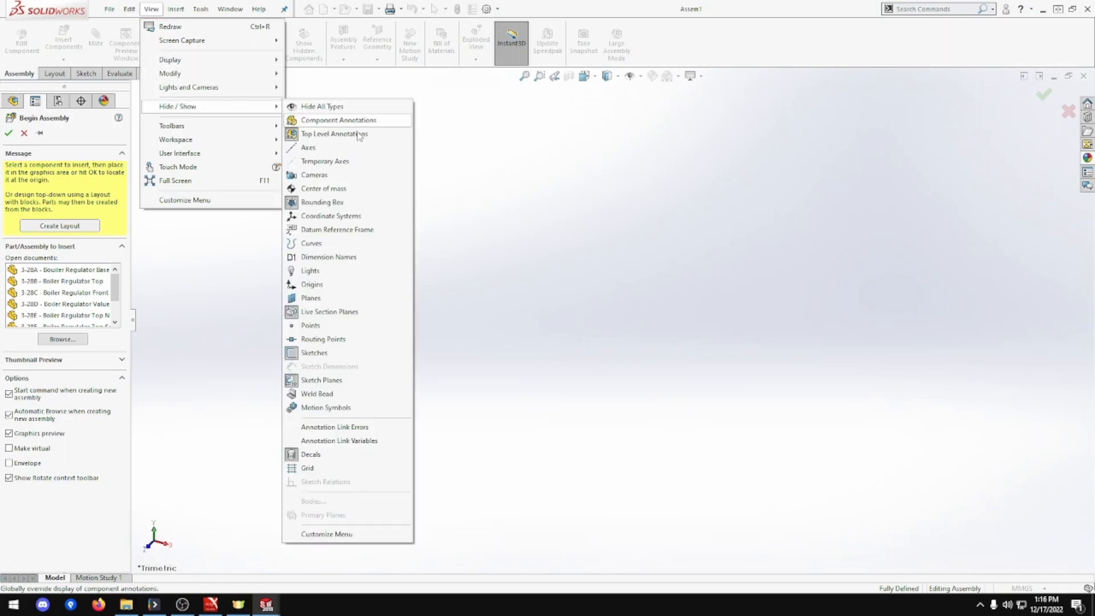
{"action": "left_click", "coordinate": [333, 285]}
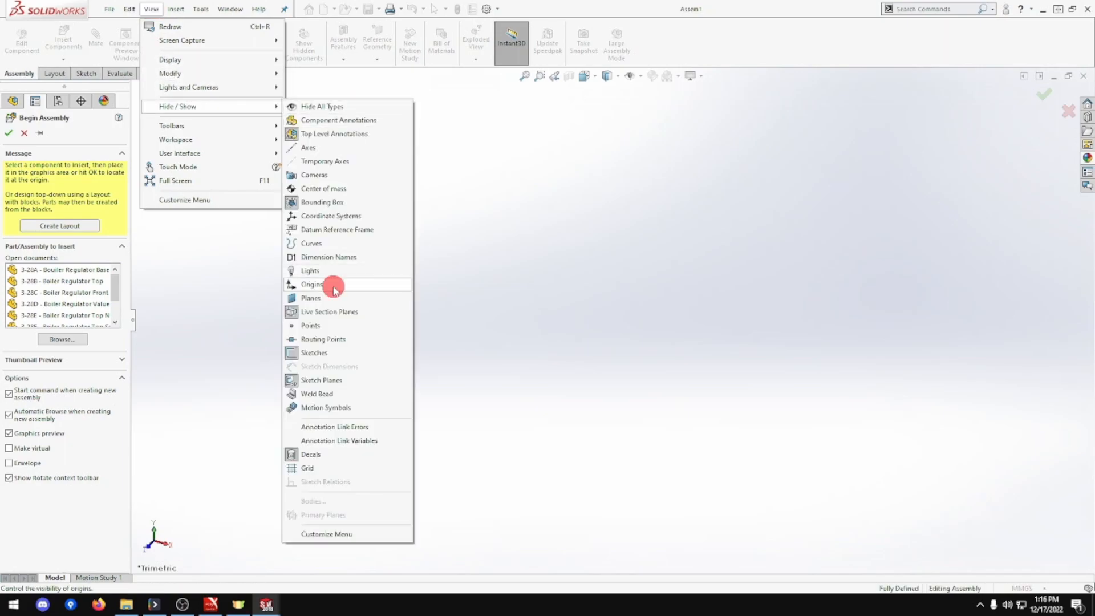
{"action": "left_click", "coordinate": [61, 270]}
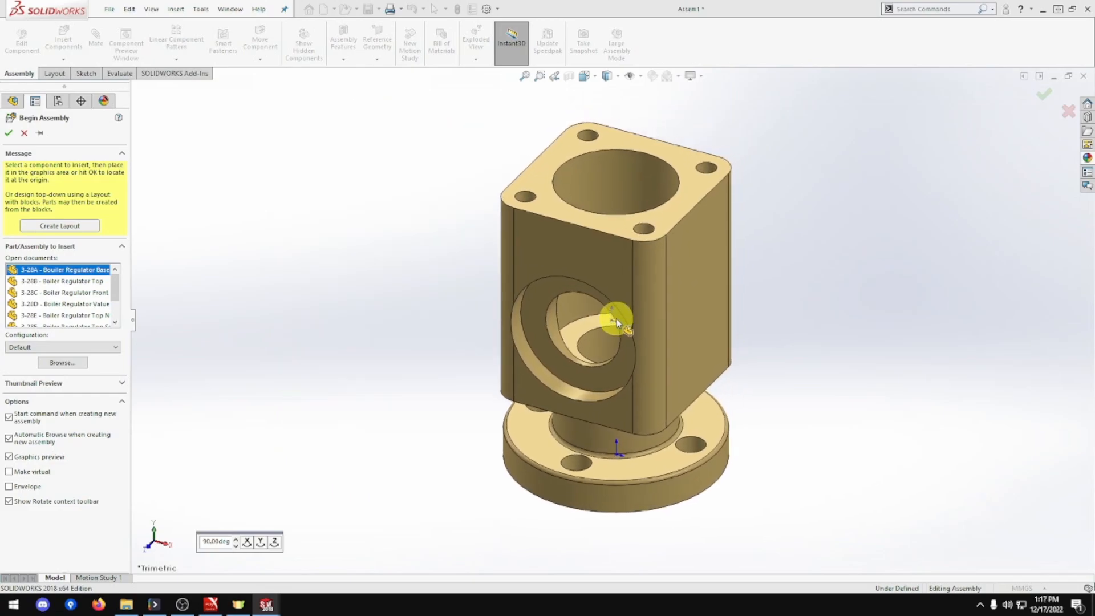
{"action": "left_click", "coordinate": [610, 313]}
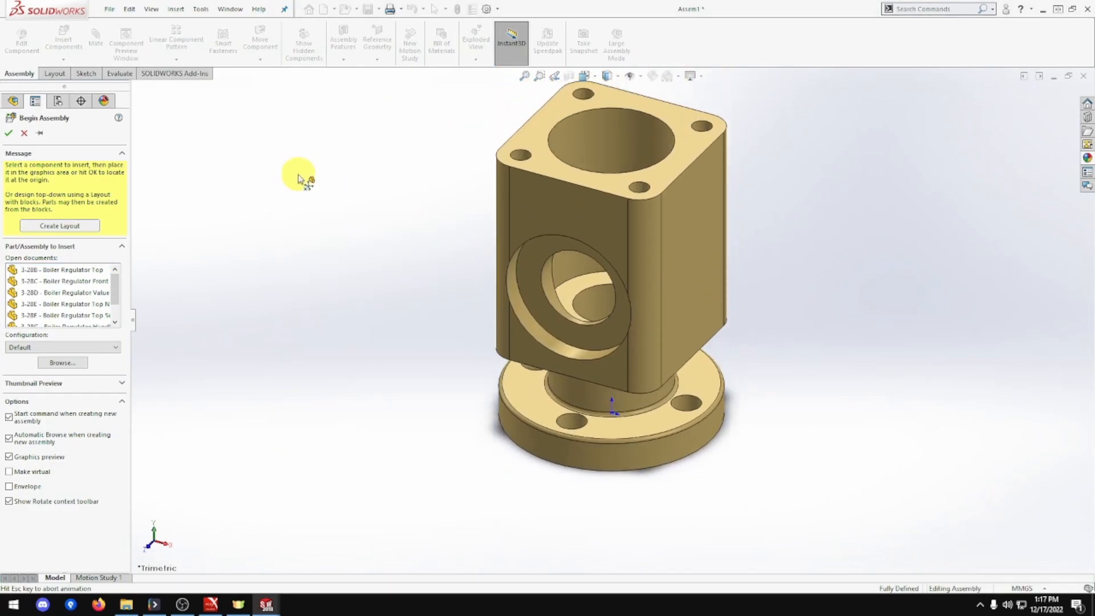
Hide the origins in the assembly view
{"action": "left_click", "coordinate": [151, 8]}
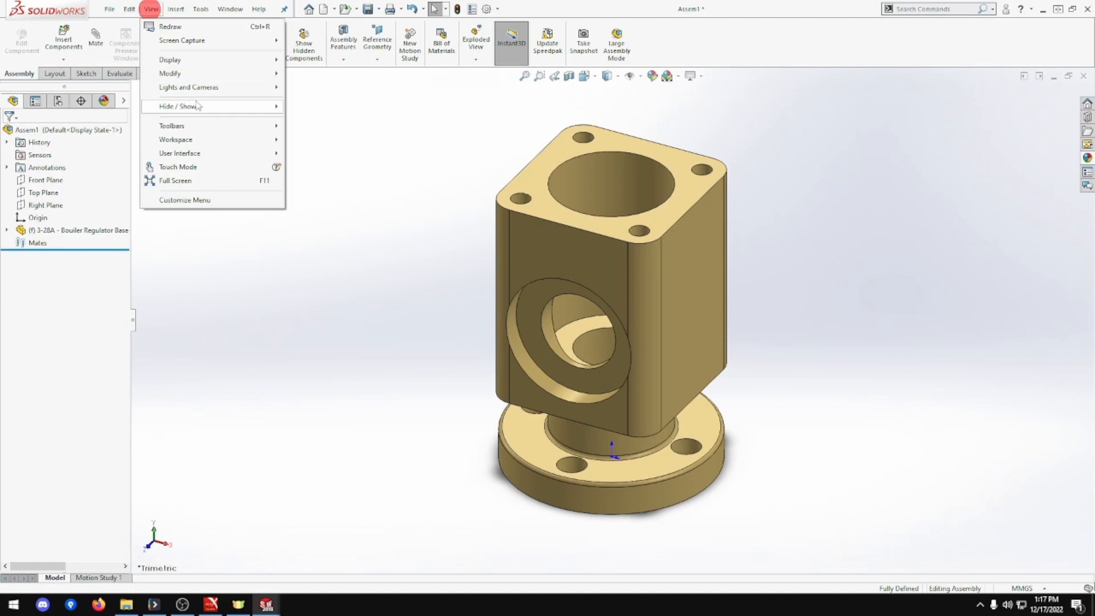
{"action": "mouse_move", "coordinate": [197, 106]}
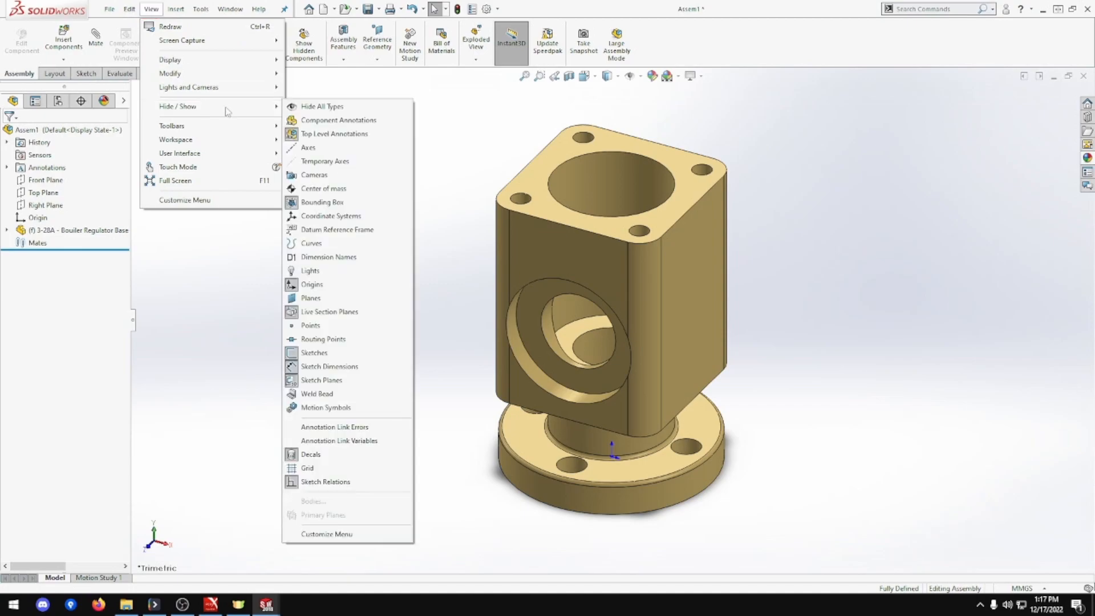
{"action": "left_click", "coordinate": [345, 285]}
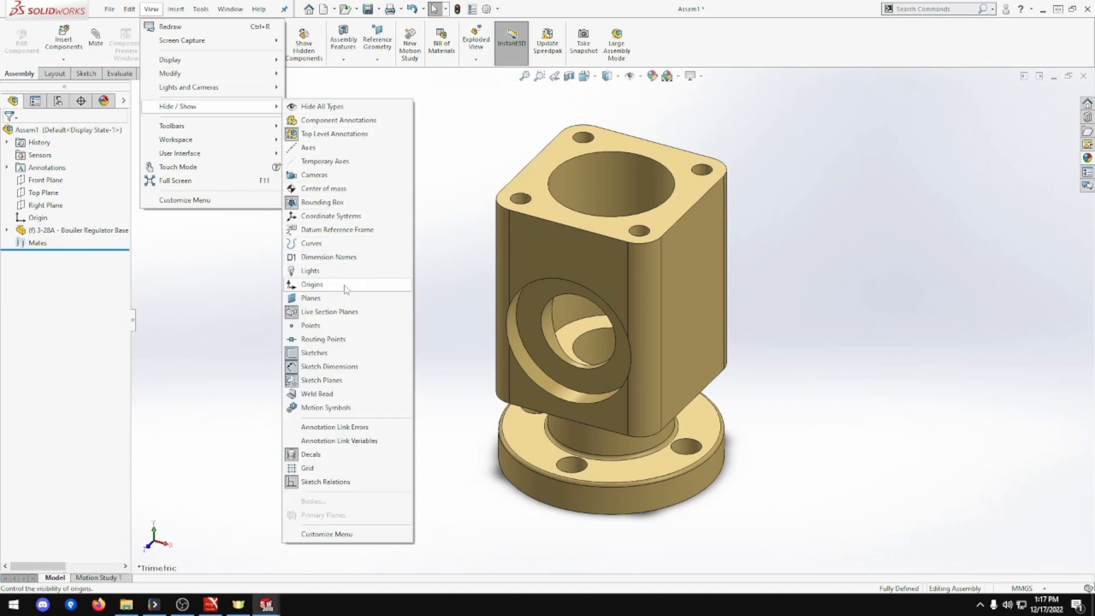
{"action": "left_click", "coordinate": [469, 280]}
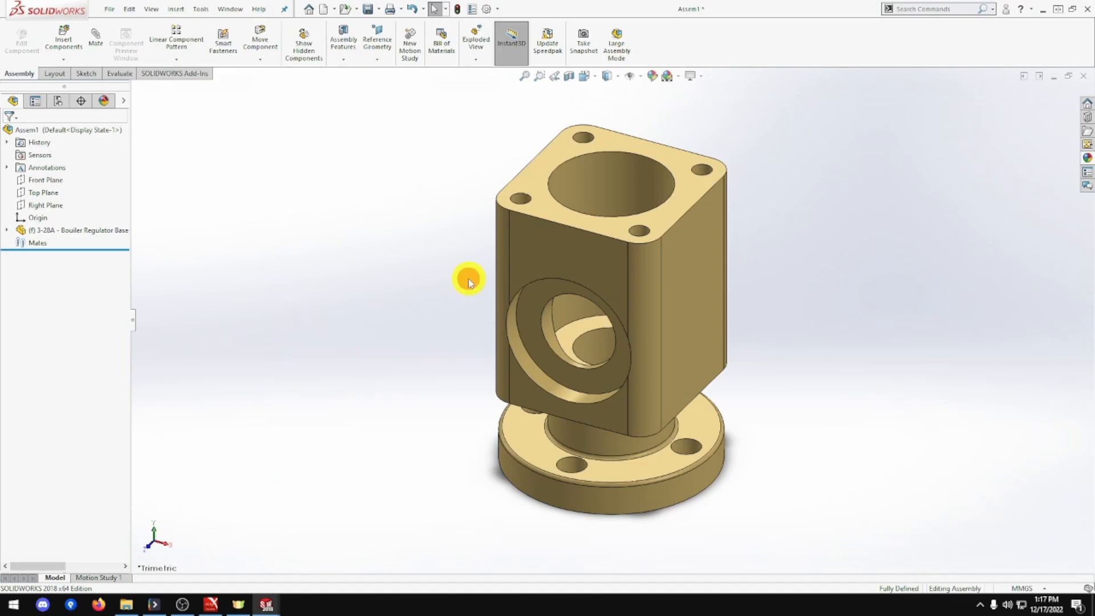
Insert one 3-28C Boiler Regulator Front End and one 3-28H hexagonal pipe nut on opposite sides of the base
{"action": "left_click", "coordinate": [63, 39]}
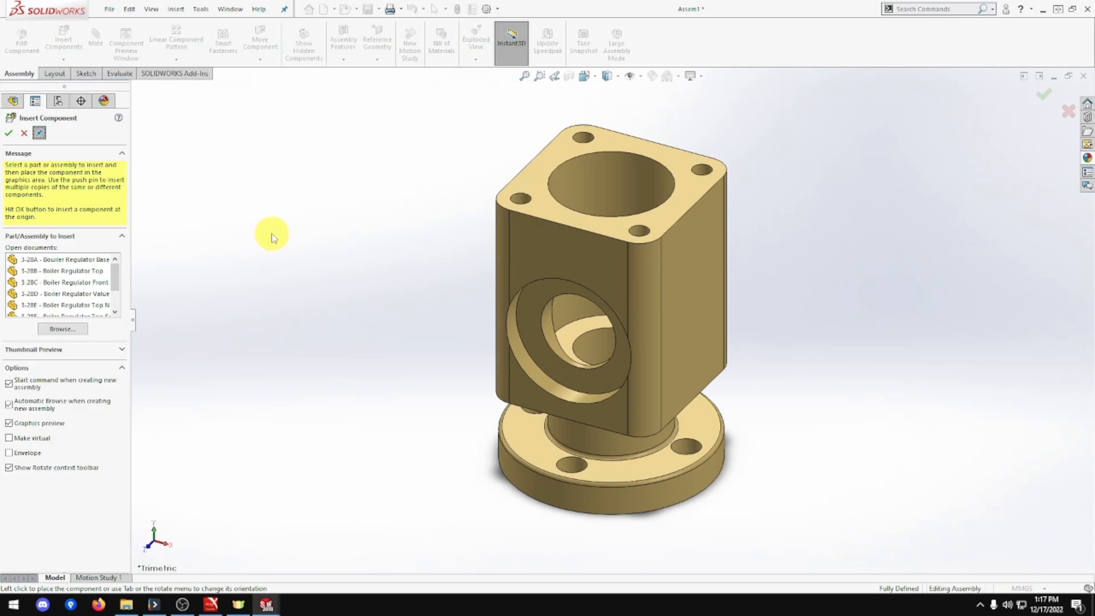
{"action": "left_click", "coordinate": [79, 284]}
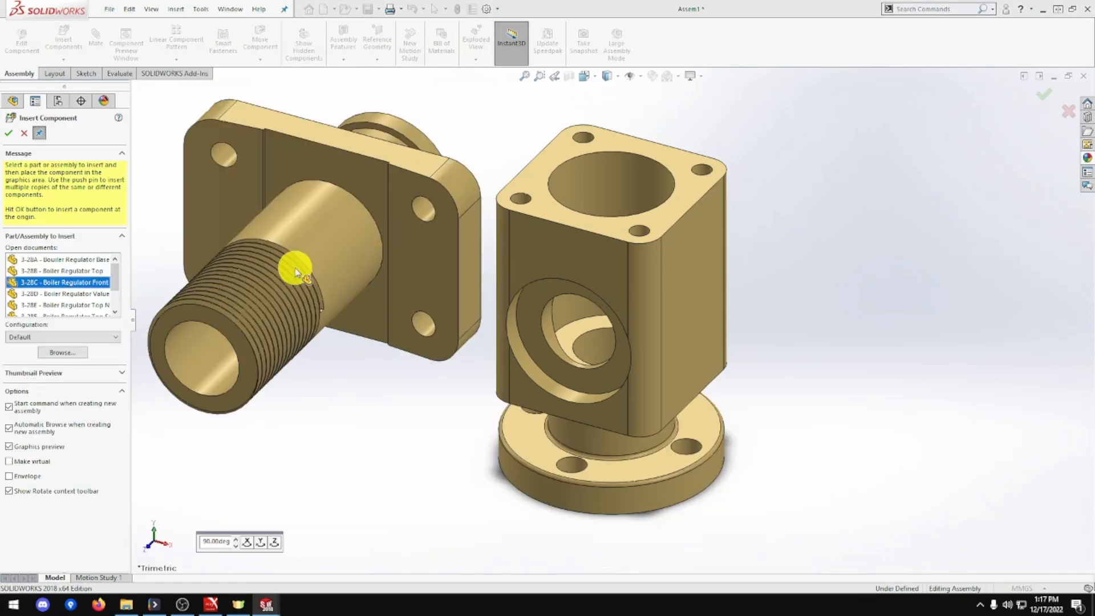
{"action": "left_click", "coordinate": [295, 270]}
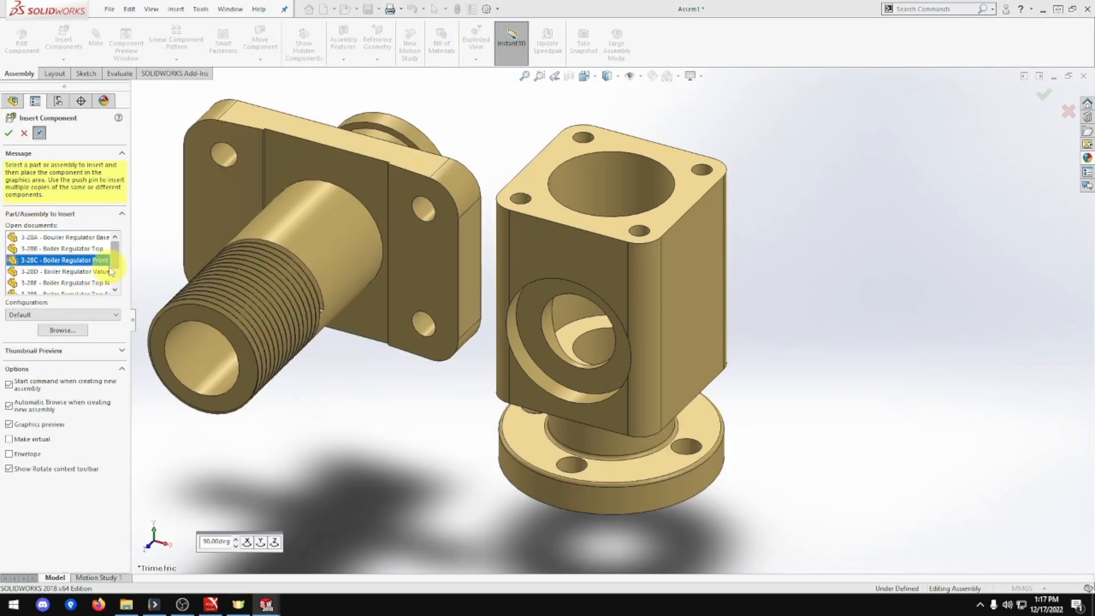
{"action": "scroll", "coordinate": [78, 278], "scroll_direction": "down", "scroll_amount": 1}
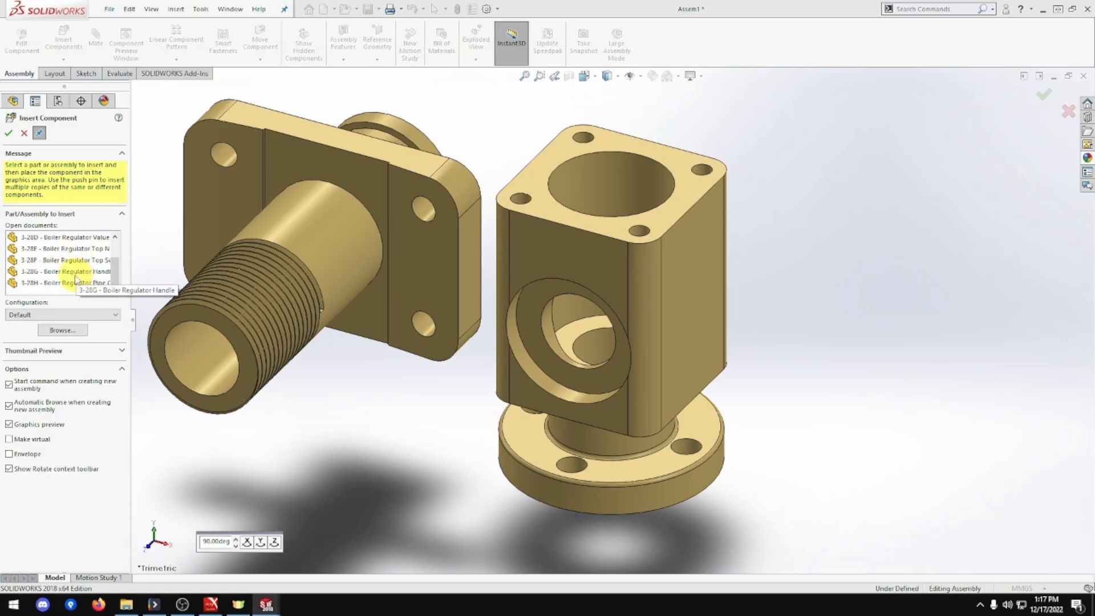
{"action": "left_click", "coordinate": [77, 283]}
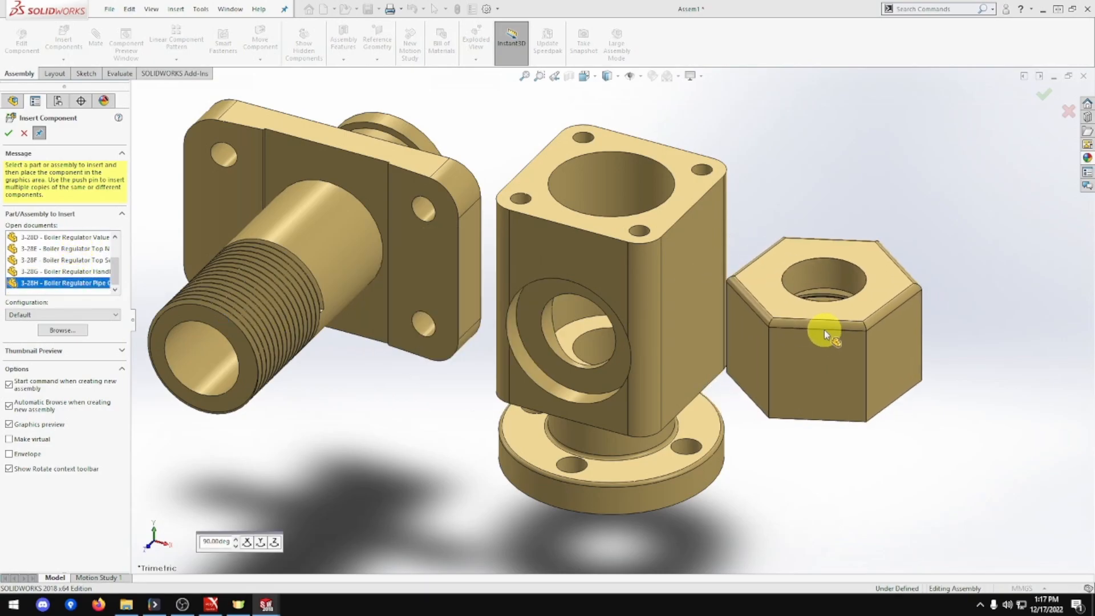
{"action": "left_click", "coordinate": [825, 331]}
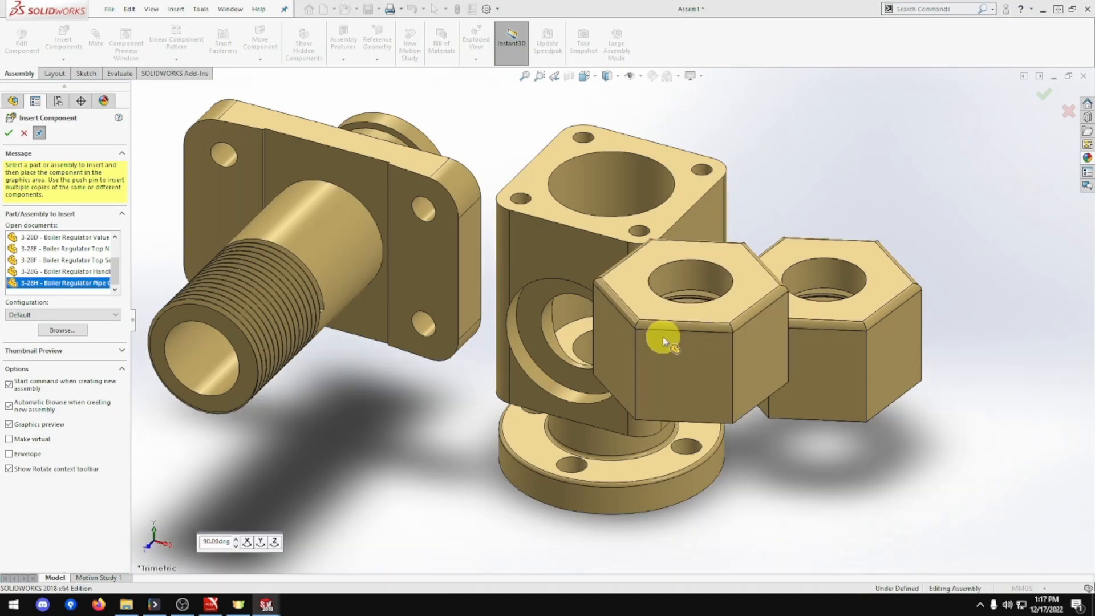
{"action": "key", "text": "Escape"}
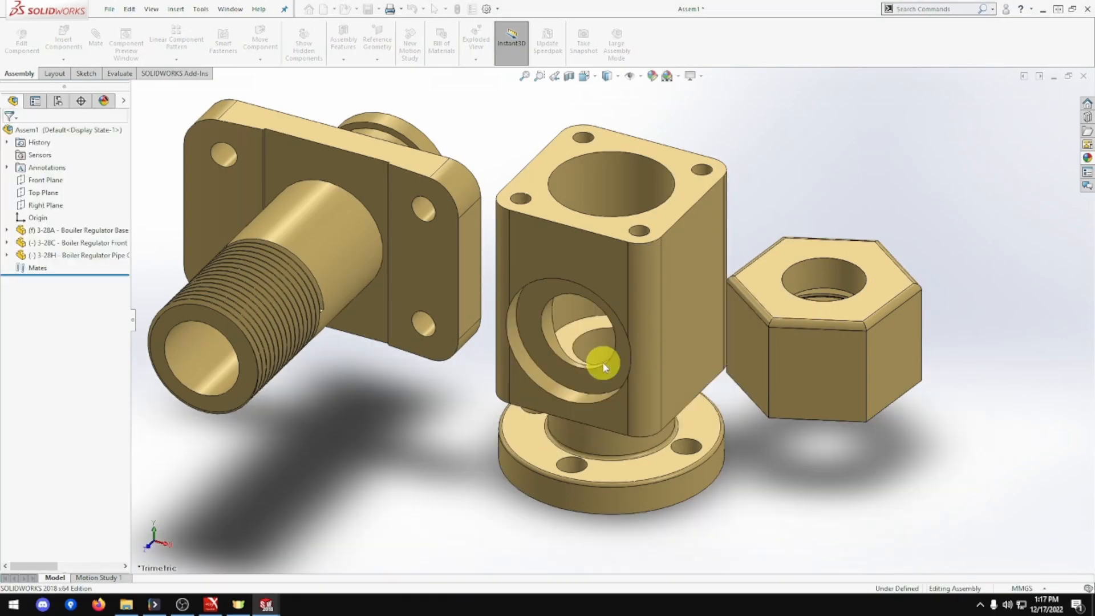
Add a concentric mate between the front end's round rear collar and the circular recess in the base's side
{"action": "scroll", "coordinate": [559, 368], "scroll_direction": "down", "scroll_amount": 3}
{"action": "scroll", "coordinate": [560, 367], "scroll_direction": "up", "scroll_amount": 5}
{"action": "mouse_move", "coordinate": [560, 368]}
{"action": "middle_mouse_down"}
{"action": "mouse_move", "coordinate": [547, 359]}
{"action": "mouse_move", "coordinate": [530, 379]}
{"action": "mouse_move", "coordinate": [542, 376]}
{"action": "middle_mouse_up"}
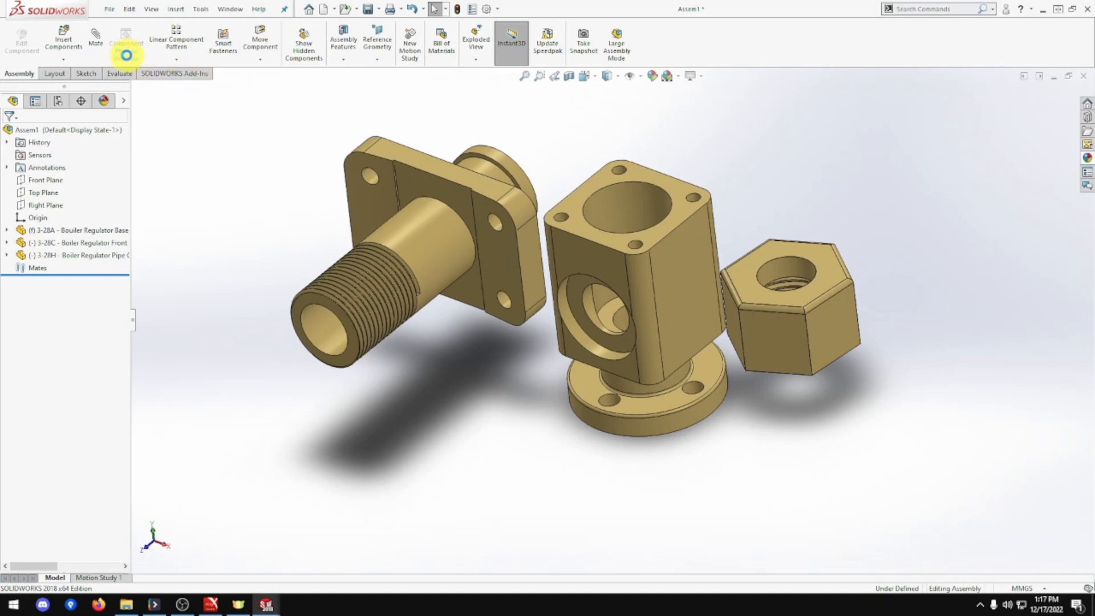
{"action": "left_click", "coordinate": [95, 35]}
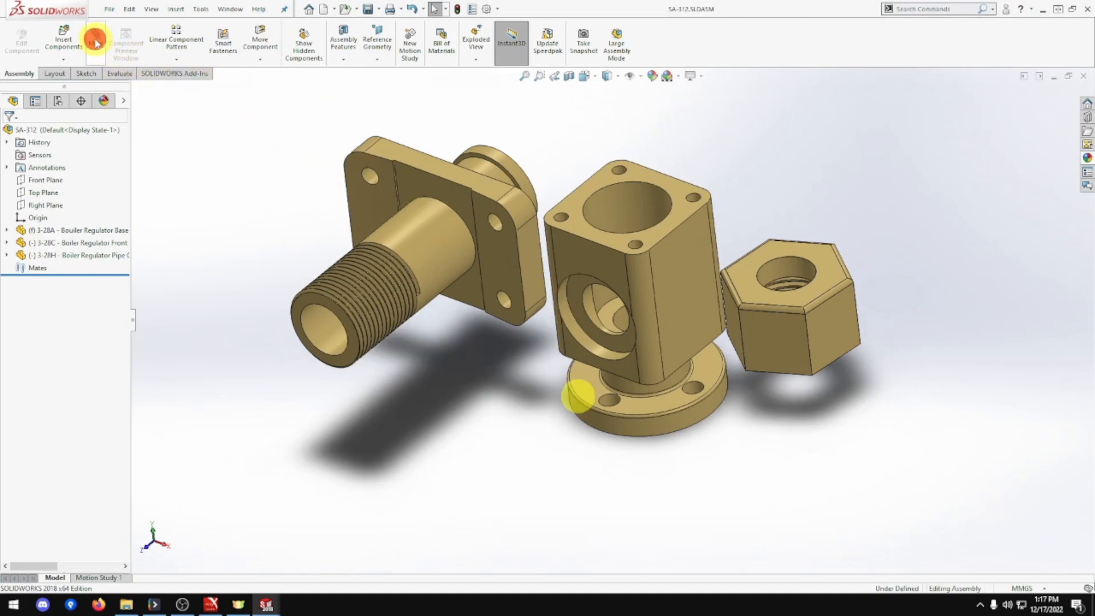
{"action": "left_click", "coordinate": [514, 166]}
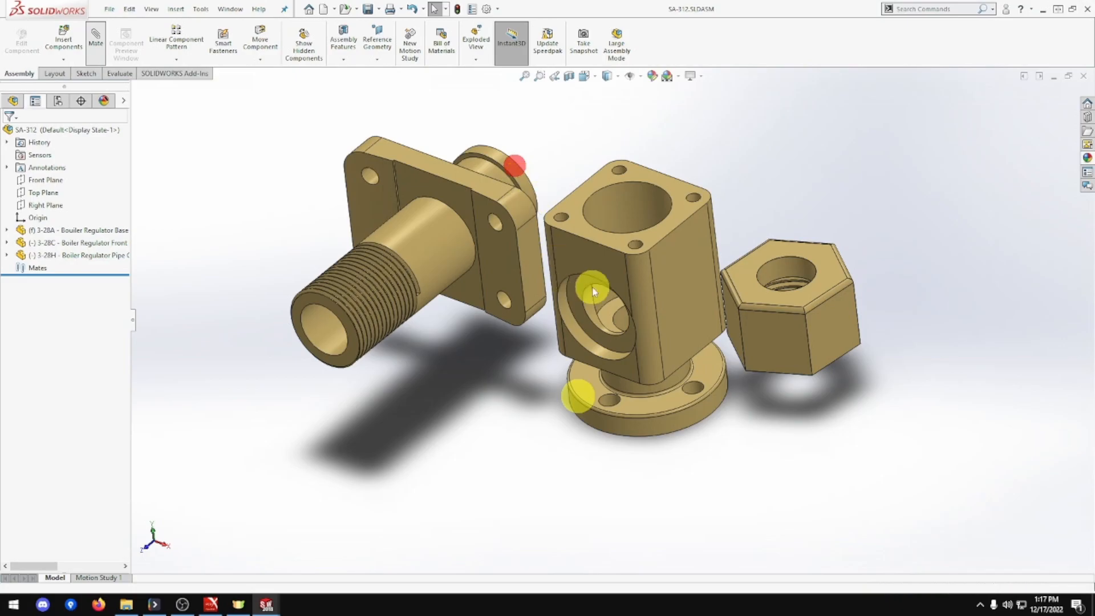
{"action": "left_click", "coordinate": [570, 324]}
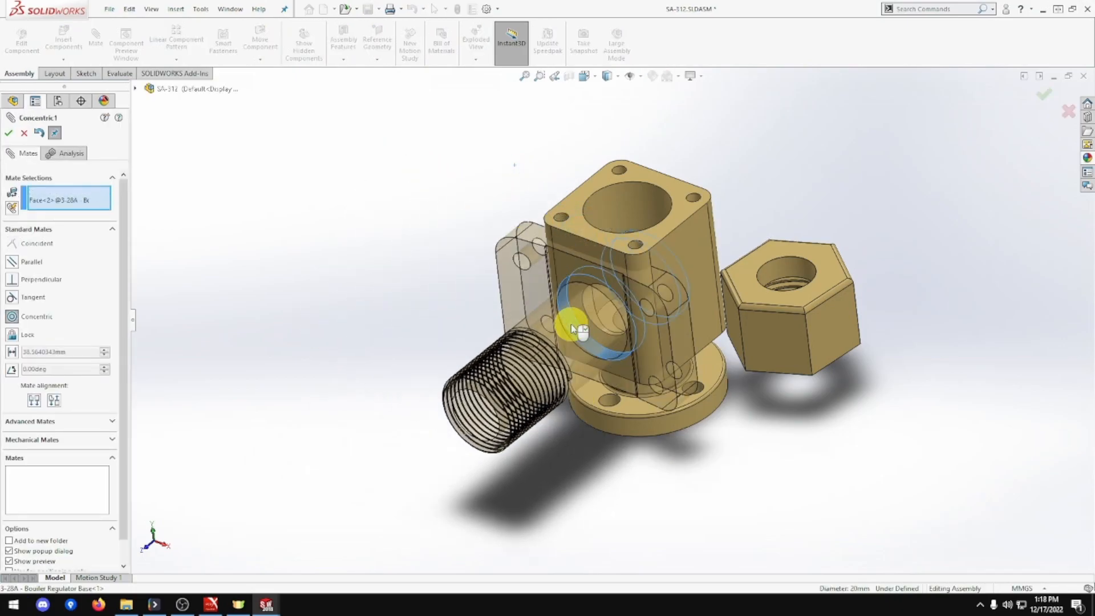
{"action": "left_click", "coordinate": [713, 342]}
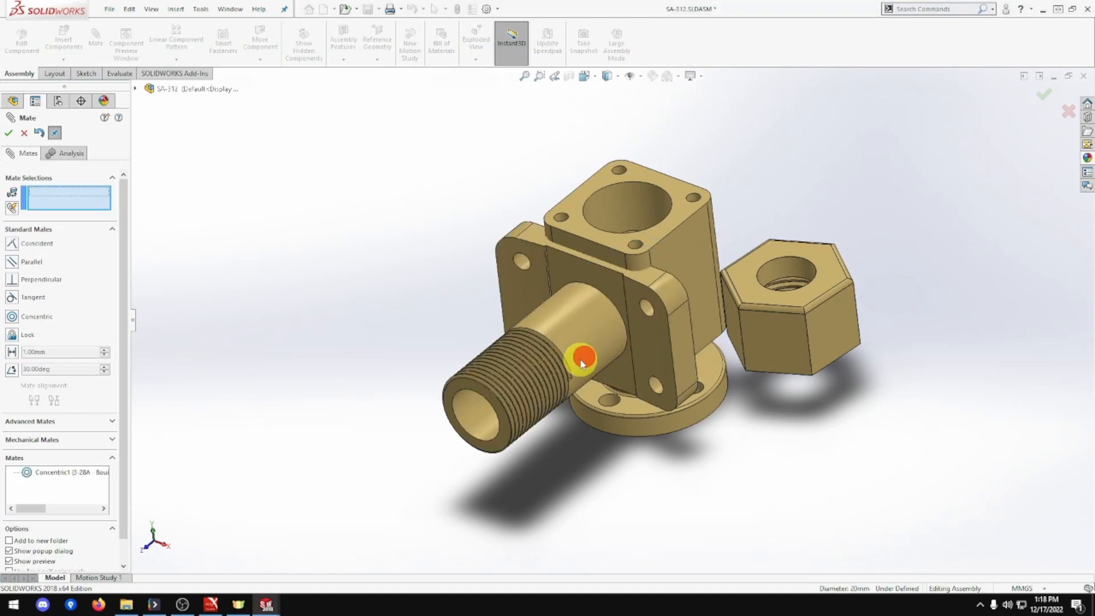
Pull the front end clear of the base and mate its rear collar's end face coincident with the recess's annular face
{"action": "left_click", "coordinate": [584, 357]}
{"action": "middle_click_drag", "start_coordinate": [498, 397], "coordinate": [557, 380]}
{"action": "scroll", "coordinate": [561, 377], "scroll_direction": "down", "scroll_amount": 5}
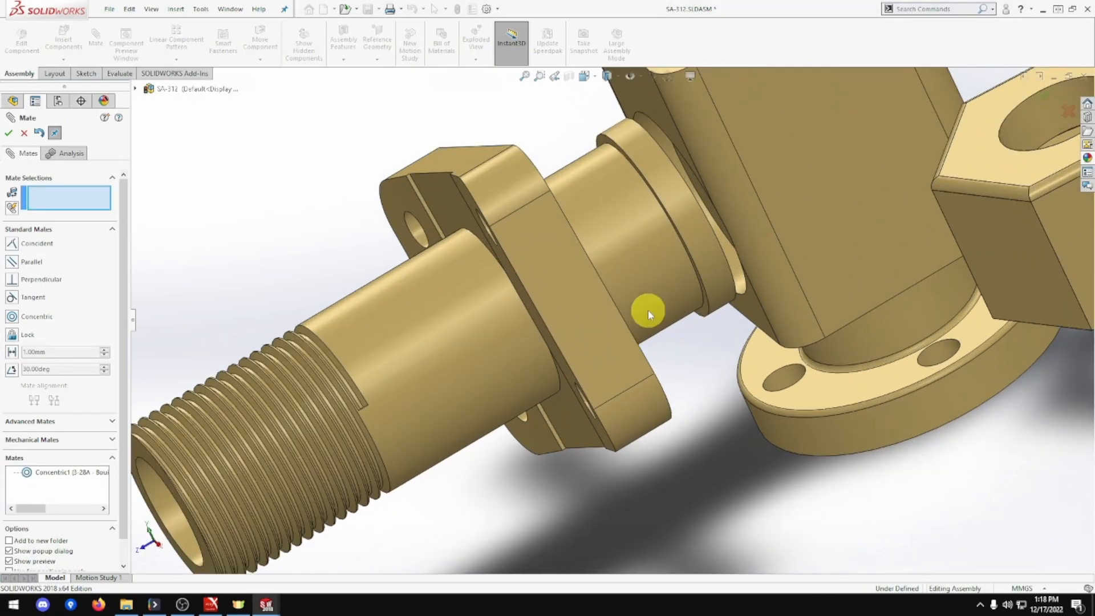
{"action": "left_click_drag", "start_coordinate": [694, 272], "coordinate": [536, 353]}
{"action": "mouse_move", "coordinate": [706, 270]}
{"action": "middle_mouse_down"}
{"action": "mouse_move", "coordinate": [627, 293]}
{"action": "mouse_move", "coordinate": [638, 303]}
{"action": "mouse_move", "coordinate": [724, 274]}
{"action": "middle_mouse_up"}
{"action": "left_click", "coordinate": [644, 299]}
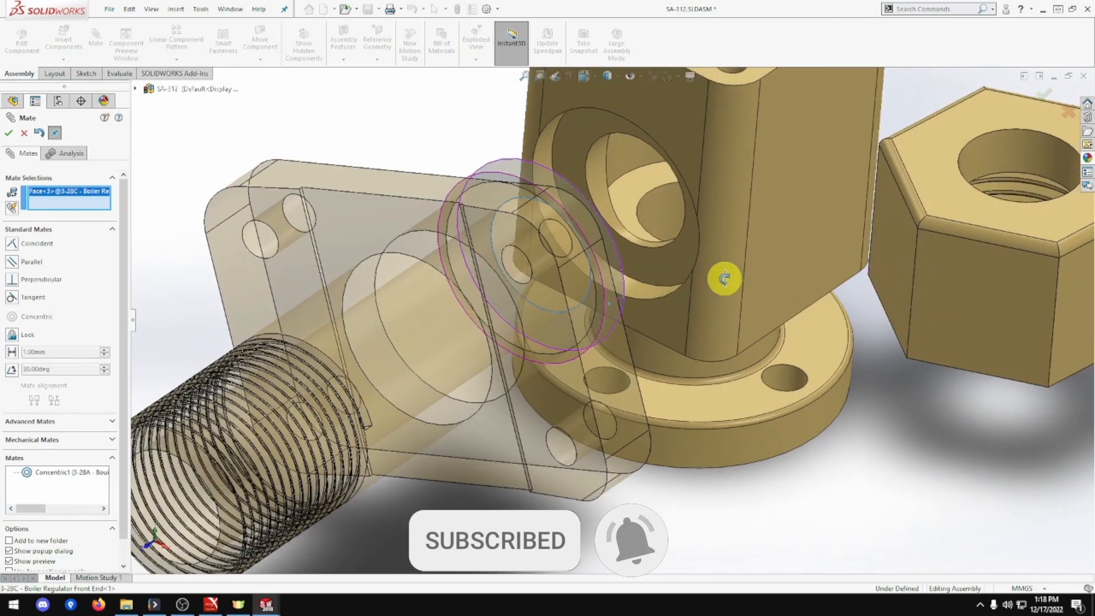
{"action": "left_click", "coordinate": [674, 265]}
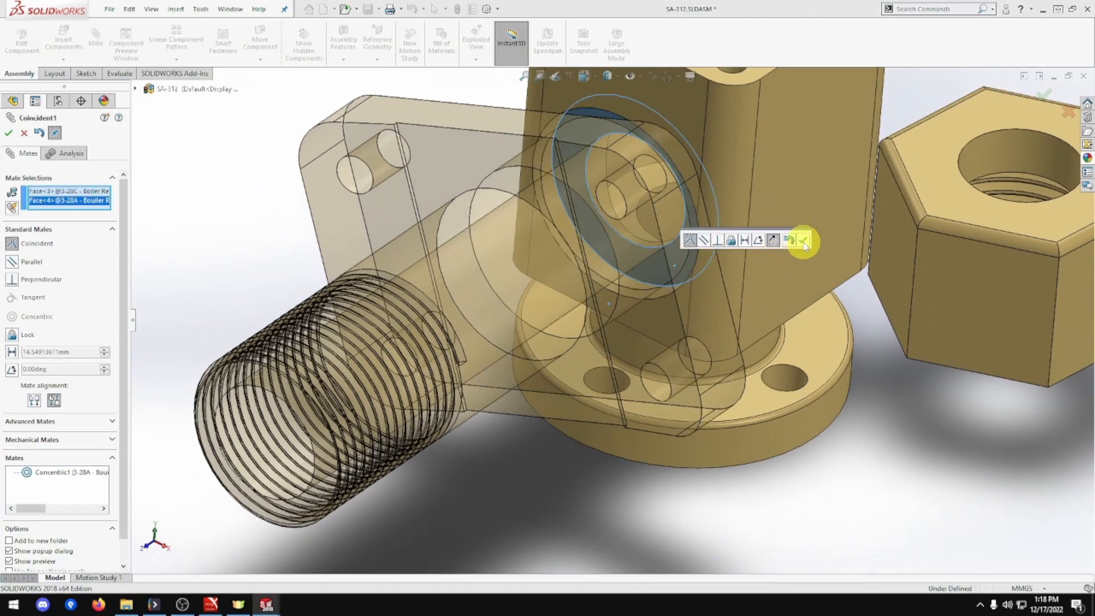
{"action": "left_click", "coordinate": [802, 240]}
Add a parallel mate between the upper face of the front end's flange and the base's top face, and finish mating
{"action": "scroll", "coordinate": [744, 286], "scroll_direction": "up", "scroll_amount": 3}
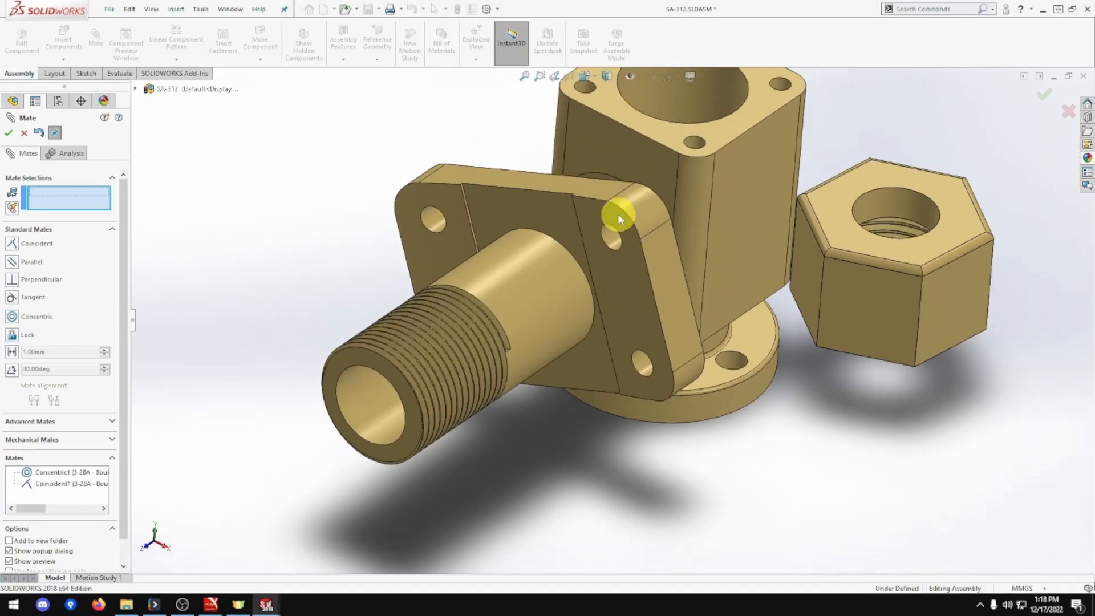
{"action": "left_click", "coordinate": [589, 190]}
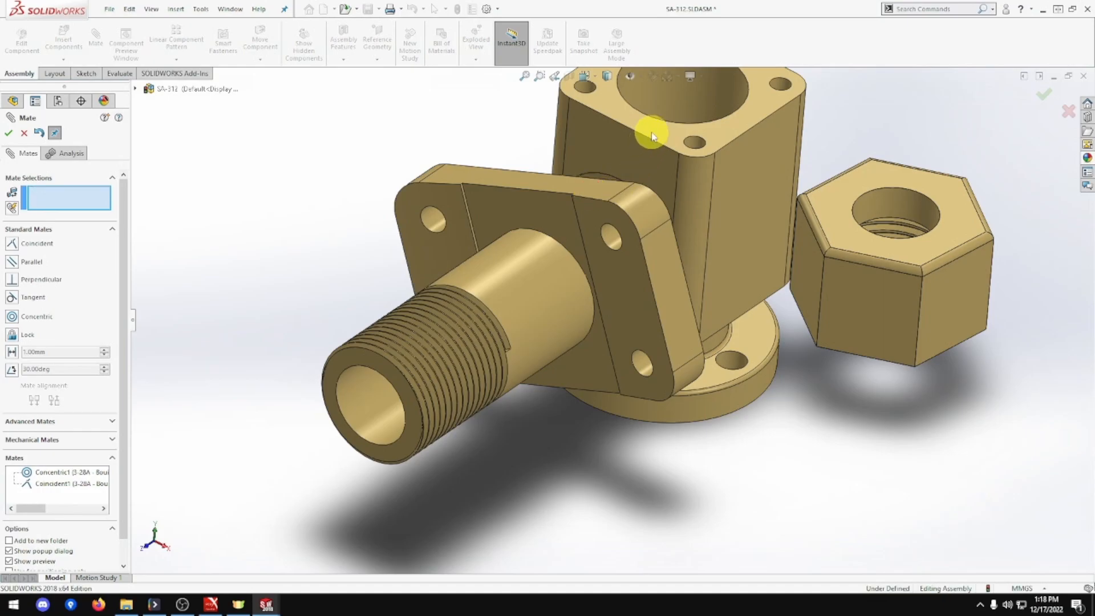
{"action": "left_click", "coordinate": [565, 185]}
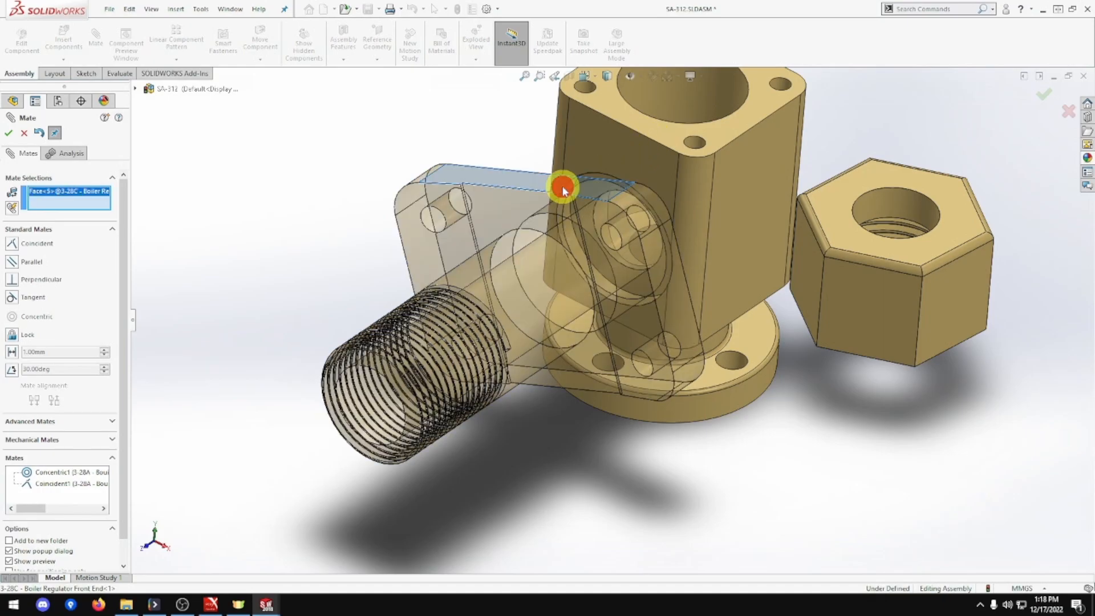
{"action": "left_click", "coordinate": [631, 124]}
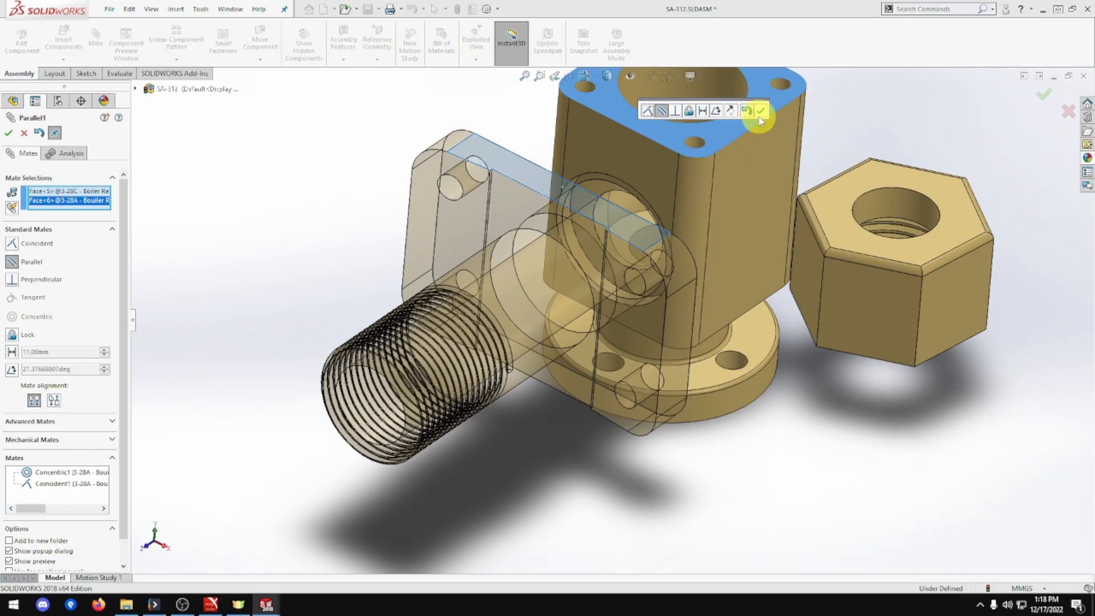
{"action": "left_click", "coordinate": [761, 114]}
{"action": "scroll", "coordinate": [716, 288], "scroll_direction": "up", "scroll_amount": 2}
{"action": "middle_click_drag", "start_coordinate": [716, 288], "coordinate": [692, 291]}
{"action": "scroll", "coordinate": [672, 288], "scroll_direction": "down", "scroll_amount": 3}
{"action": "scroll", "coordinate": [673, 288], "scroll_direction": "up", "scroll_amount": 5}
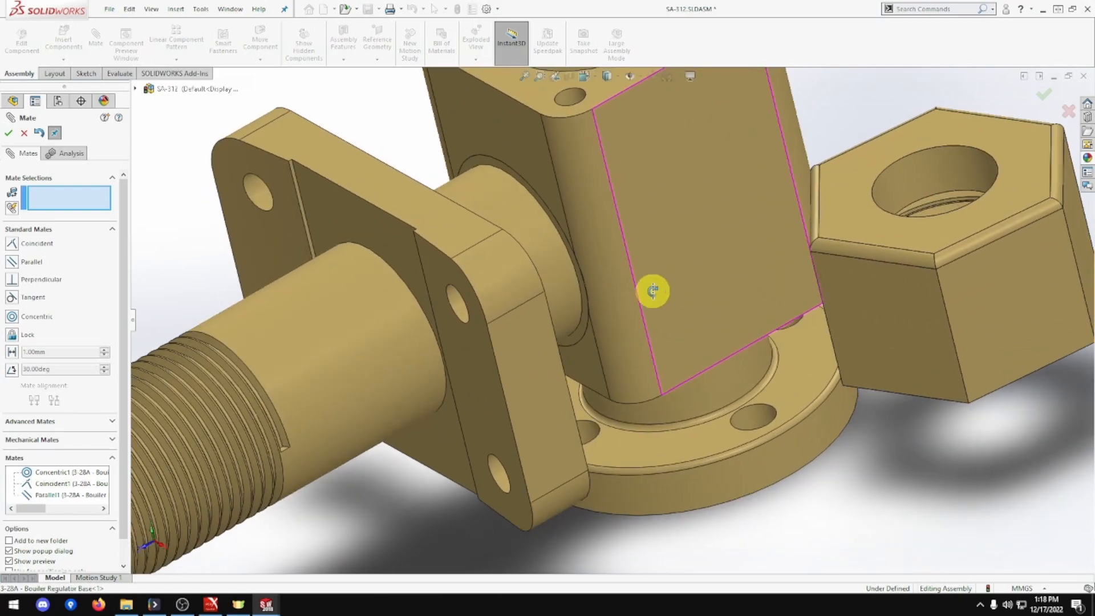
{"action": "scroll", "coordinate": [667, 319], "scroll_direction": "up", "scroll_amount": 2}
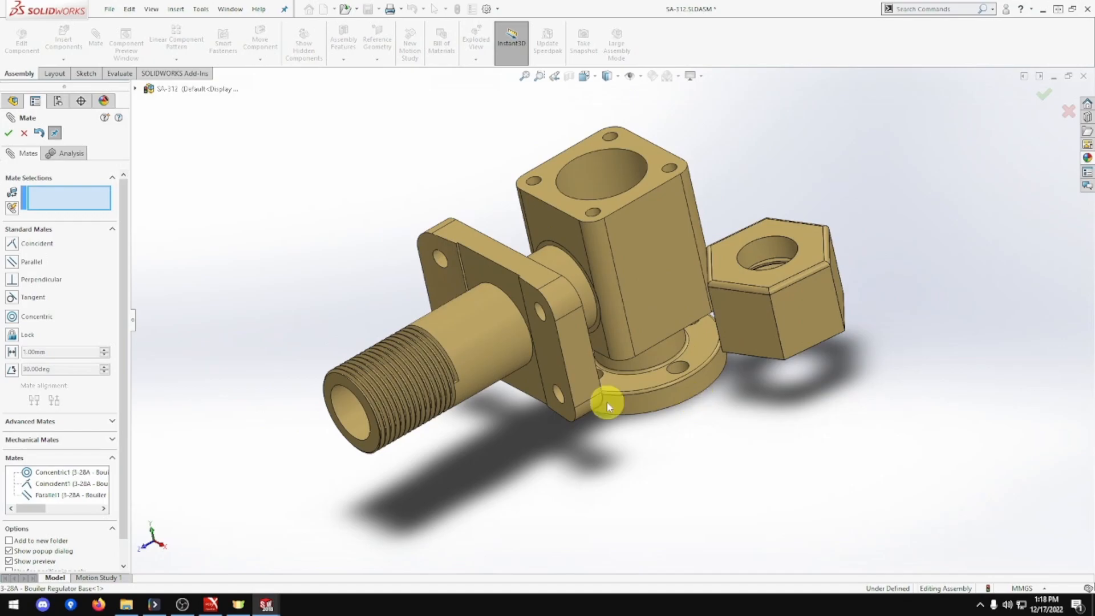
{"action": "left_click", "coordinate": [23, 134]}
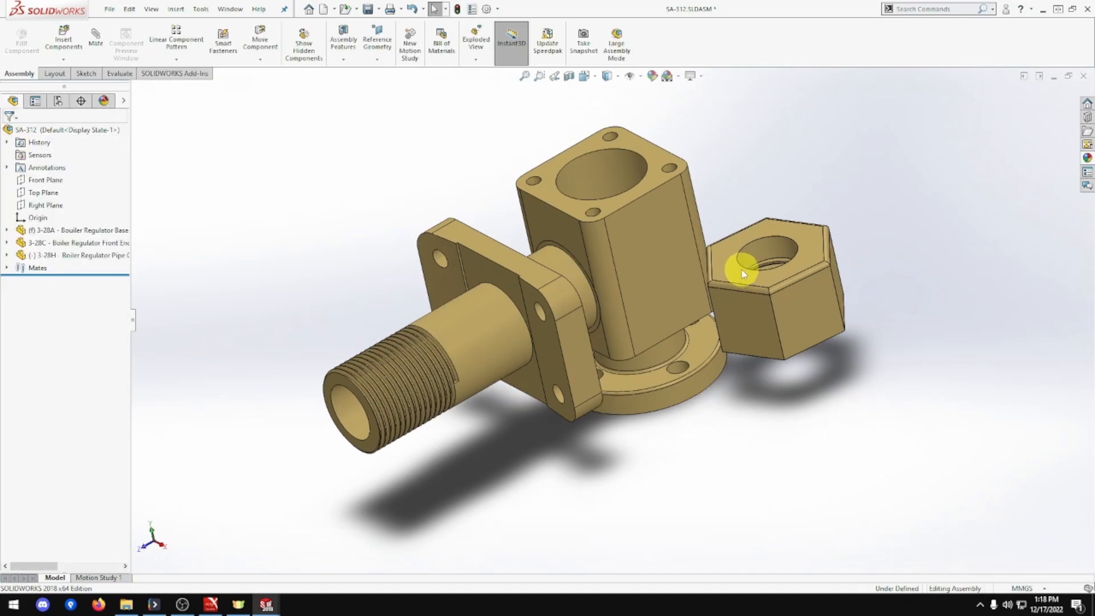
Mate the hexagonal nut's bore concentric with the front end's threaded pipe and slide the nut out to the pipe's free end
{"action": "left_click", "coordinate": [96, 42]}
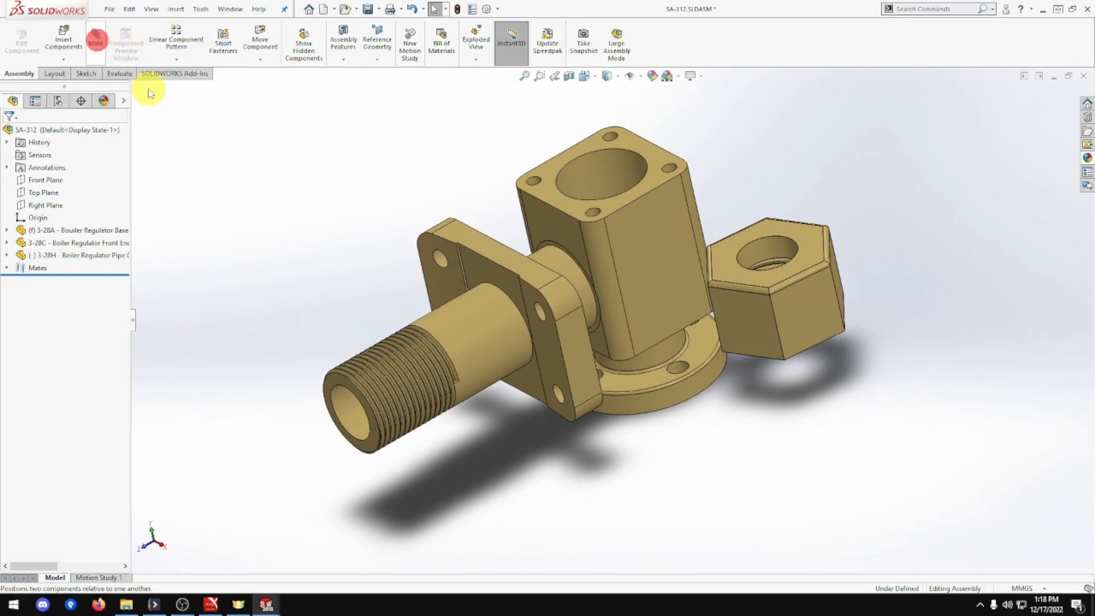
{"action": "left_click", "coordinate": [467, 324]}
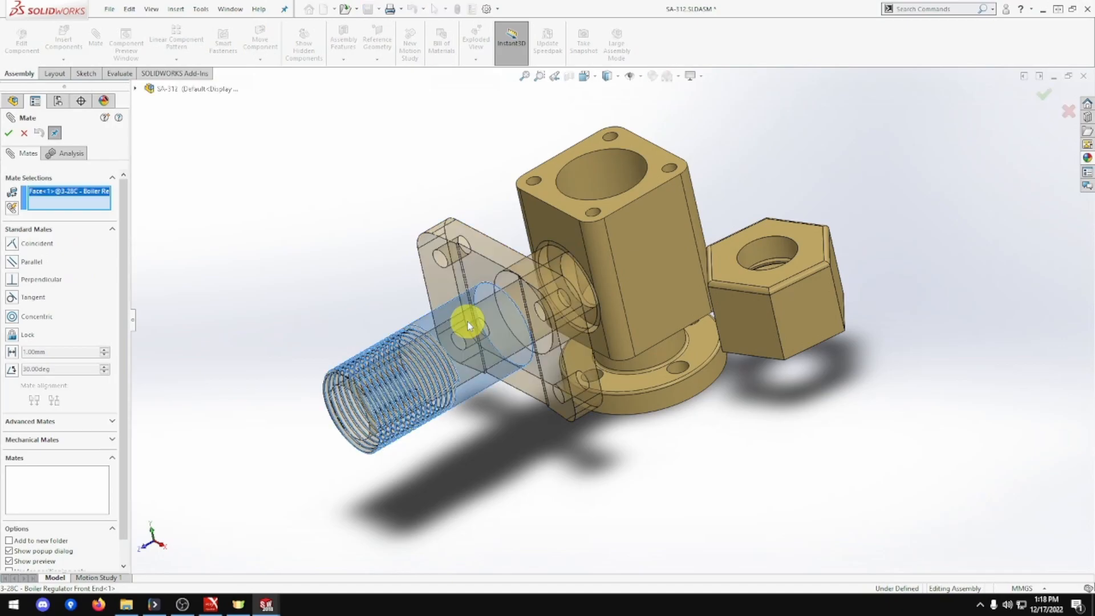
{"action": "left_click", "coordinate": [767, 253]}
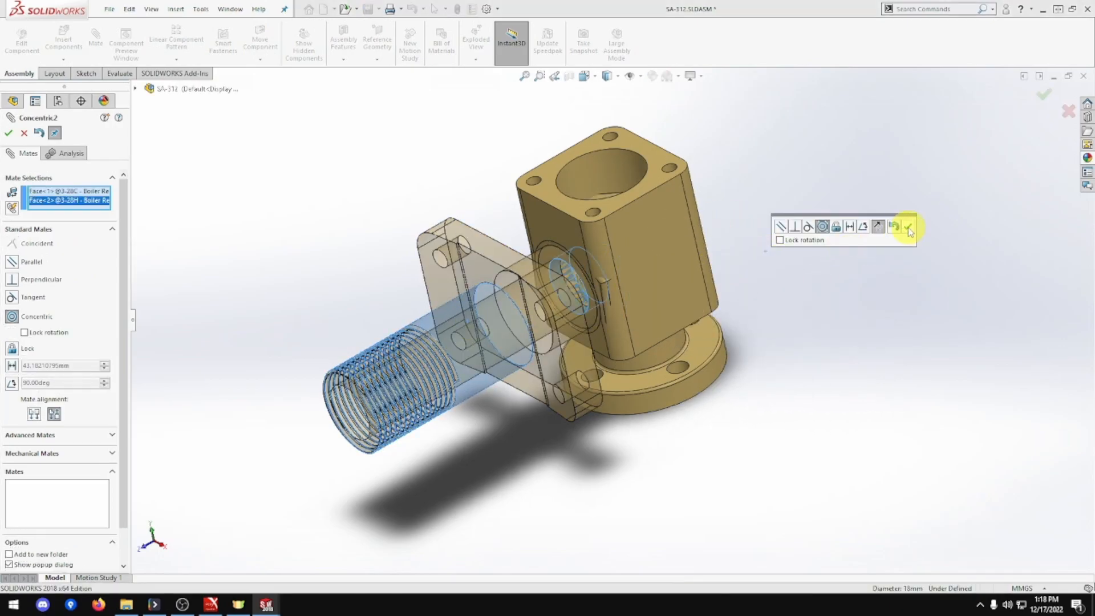
{"action": "left_click", "coordinate": [908, 227]}
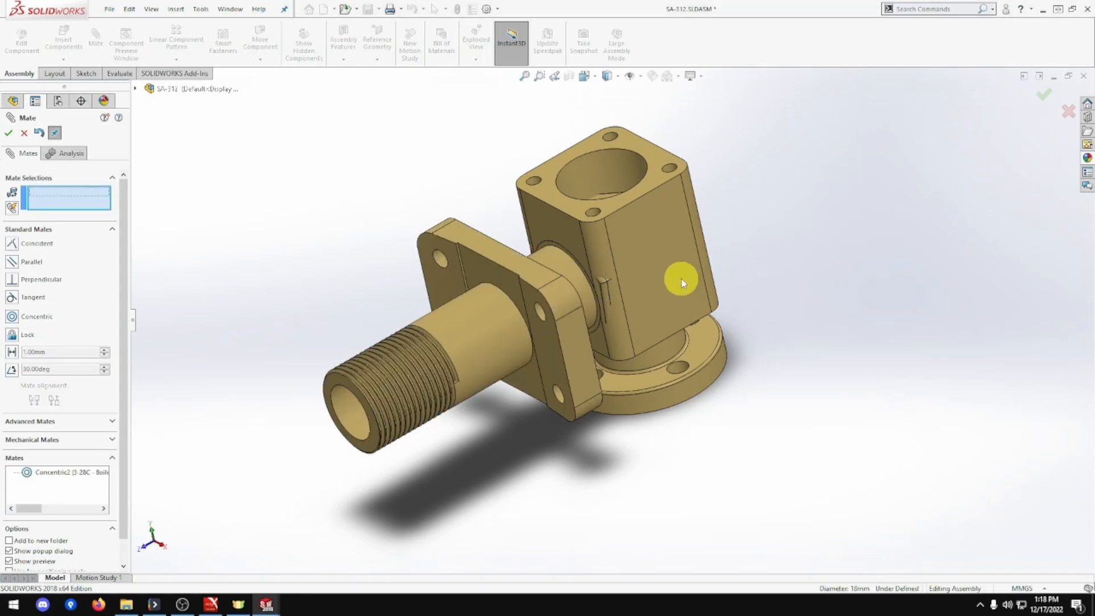
{"action": "left_click_drag", "start_coordinate": [608, 297], "coordinate": [266, 451]}
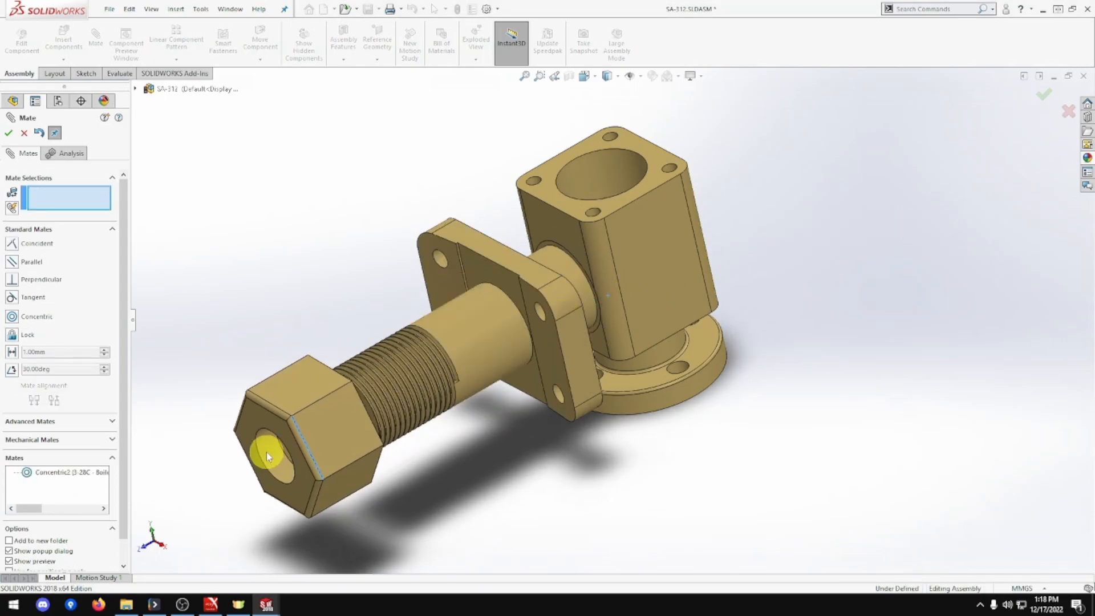
Mate the front end's threaded pipe end face coincident with the inner annular face of the hexagonal nut, and finish mating
{"action": "middle_click_drag", "start_coordinate": [405, 442], "coordinate": [507, 422]}
{"action": "scroll", "coordinate": [335, 447], "scroll_direction": "down", "scroll_amount": 6}
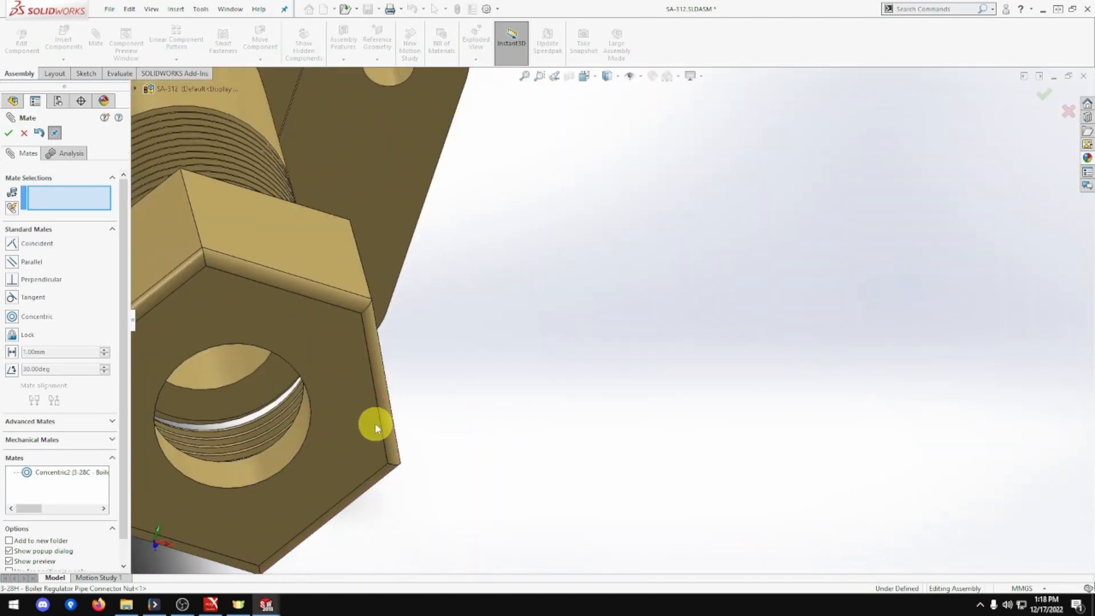
{"action": "left_click", "coordinate": [270, 398]}
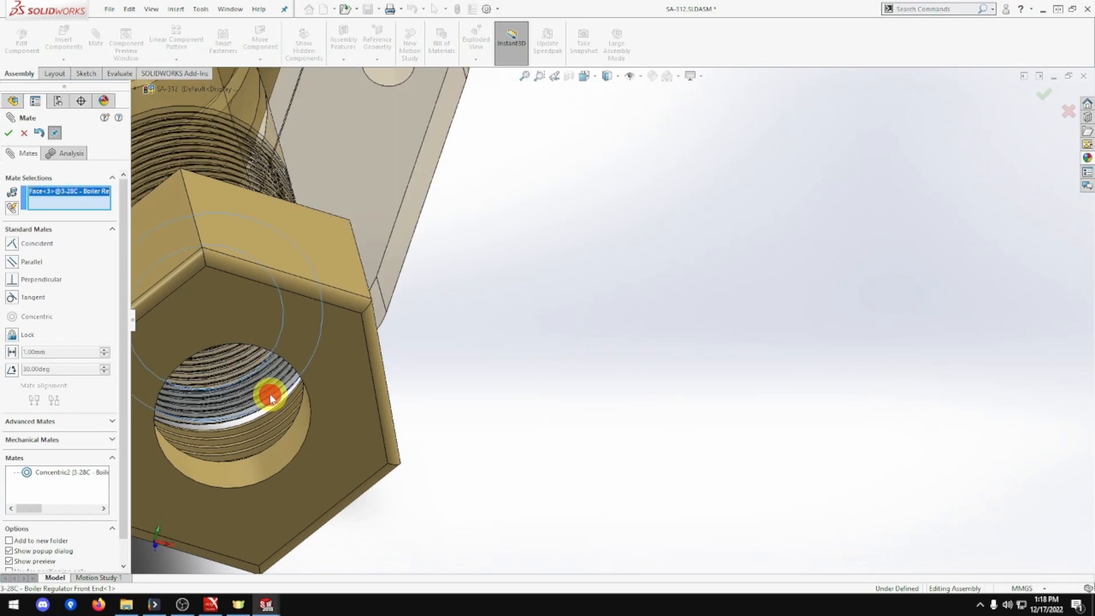
{"action": "middle_click_drag", "start_coordinate": [289, 391], "coordinate": [161, 436]}
{"action": "left_click", "coordinate": [266, 388]}
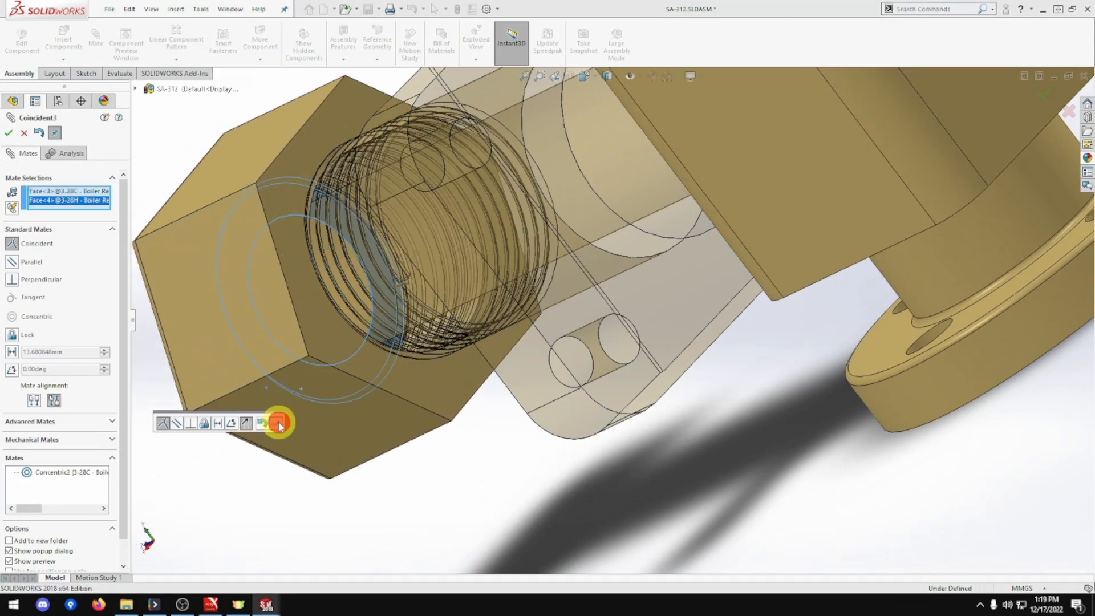
{"action": "left_click", "coordinate": [276, 423]}
{"action": "key", "text": "f"}
{"action": "middle_click_drag", "start_coordinate": [330, 409], "coordinate": [427, 391]}
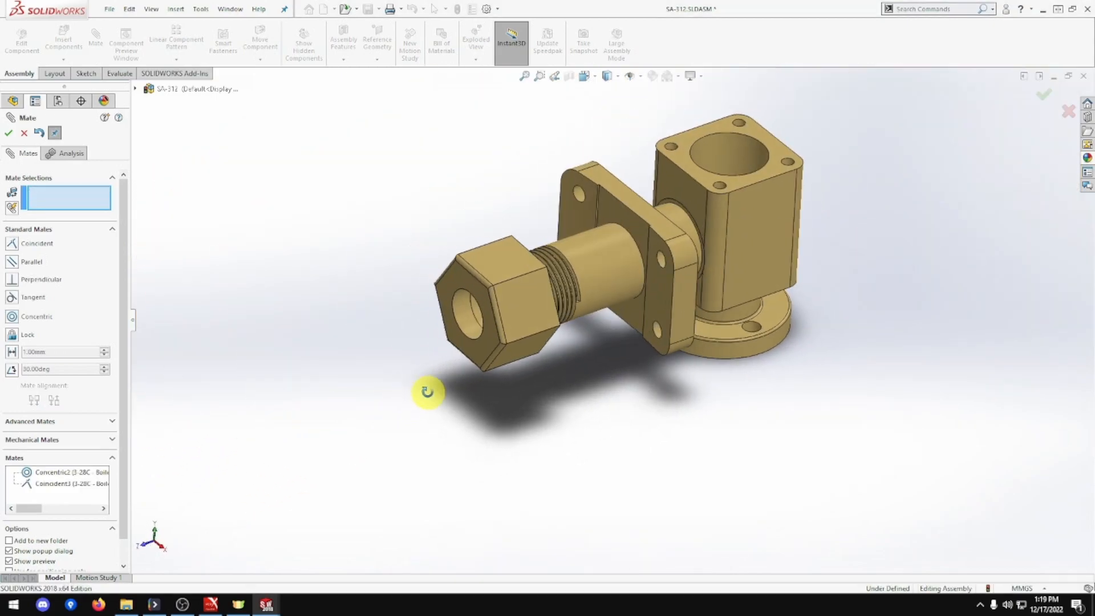
{"action": "scroll", "coordinate": [375, 341], "scroll_direction": "down", "scroll_amount": 2}
{"action": "left_click", "coordinate": [9, 132]}
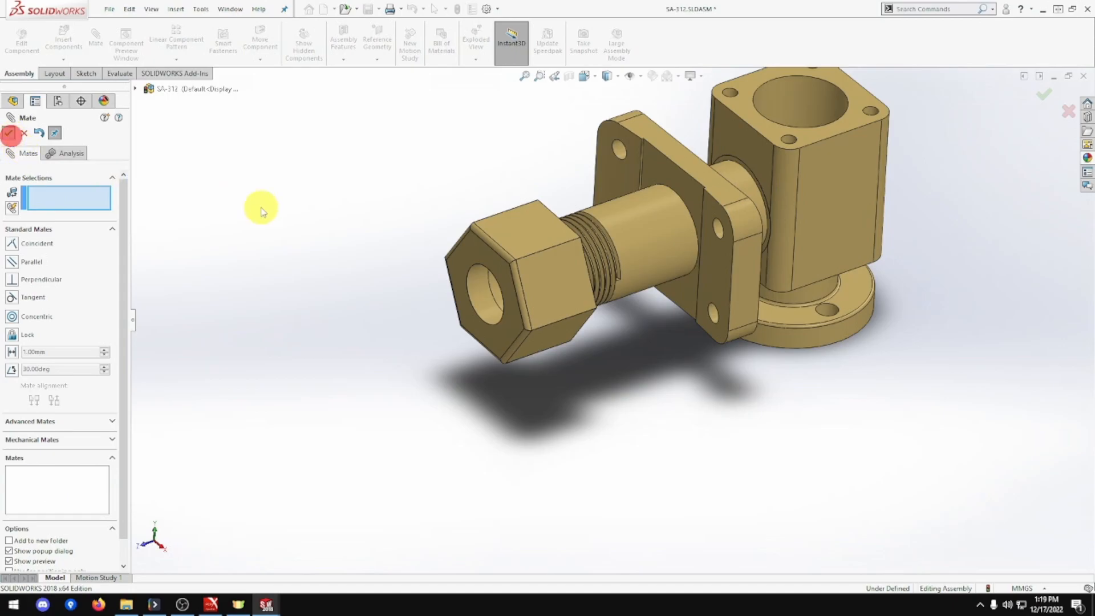
Start a pinned component insertion and place the 3-28B regulator top in free space above and beside the base
{"action": "scroll", "coordinate": [427, 238], "scroll_direction": "up", "scroll_amount": 2}
{"action": "middle_click_drag", "start_coordinate": [435, 244], "coordinate": [523, 220]}
{"action": "scroll", "coordinate": [610, 276], "scroll_direction": "down", "scroll_amount": 5}
{"action": "mouse_move", "coordinate": [630, 267]}
{"action": "middle_mouse_down"}
{"action": "mouse_move", "coordinate": [672, 237]}
{"action": "mouse_move", "coordinate": [692, 259]}
{"action": "mouse_move", "coordinate": [676, 292]}
{"action": "mouse_move", "coordinate": [655, 259]}
{"action": "mouse_move", "coordinate": [667, 239]}
{"action": "mouse_move", "coordinate": [798, 261]}
{"action": "mouse_move", "coordinate": [672, 245]}
{"action": "mouse_move", "coordinate": [648, 263]}
{"action": "middle_mouse_up"}
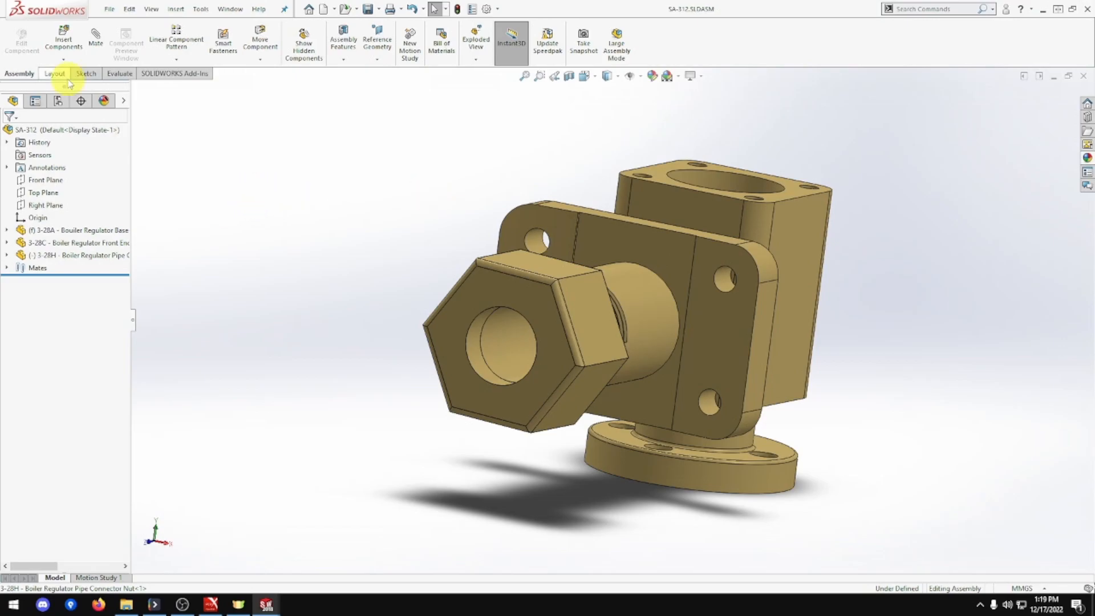
{"action": "left_click", "coordinate": [63, 38]}
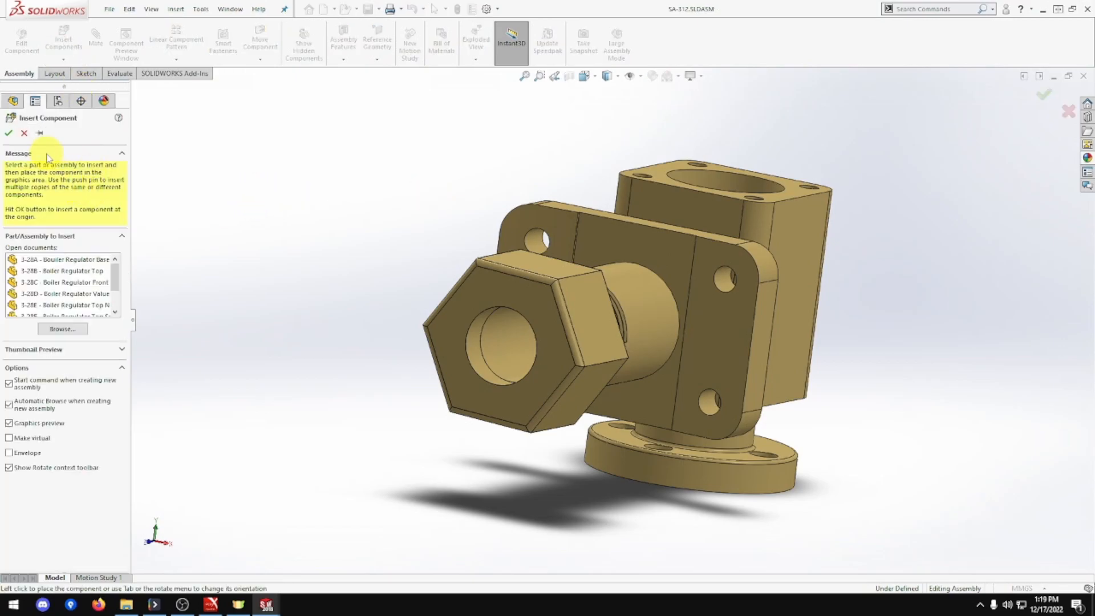
{"action": "left_click", "coordinate": [40, 134]}
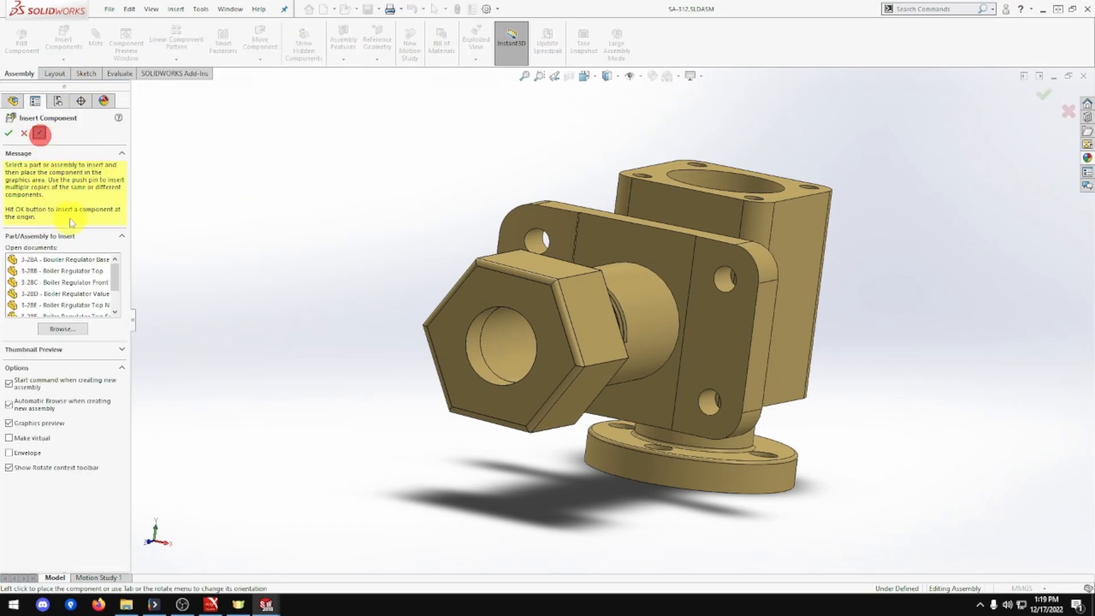
{"action": "left_click", "coordinate": [61, 271]}
{"action": "left_click", "coordinate": [625, 225]}
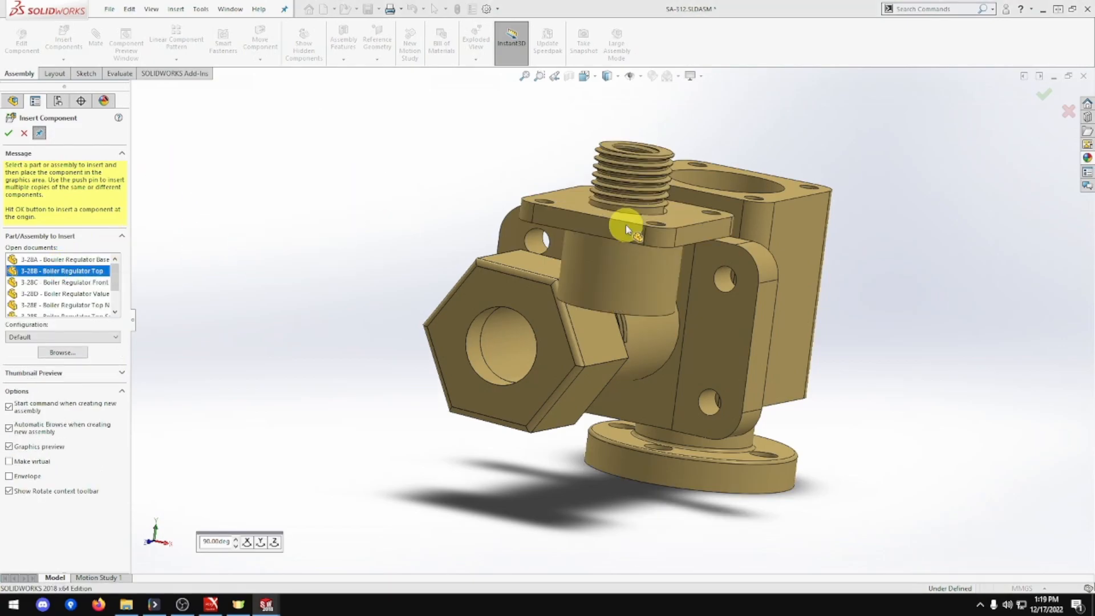
{"action": "scroll", "coordinate": [625, 225], "scroll_direction": "up", "scroll_amount": 3}
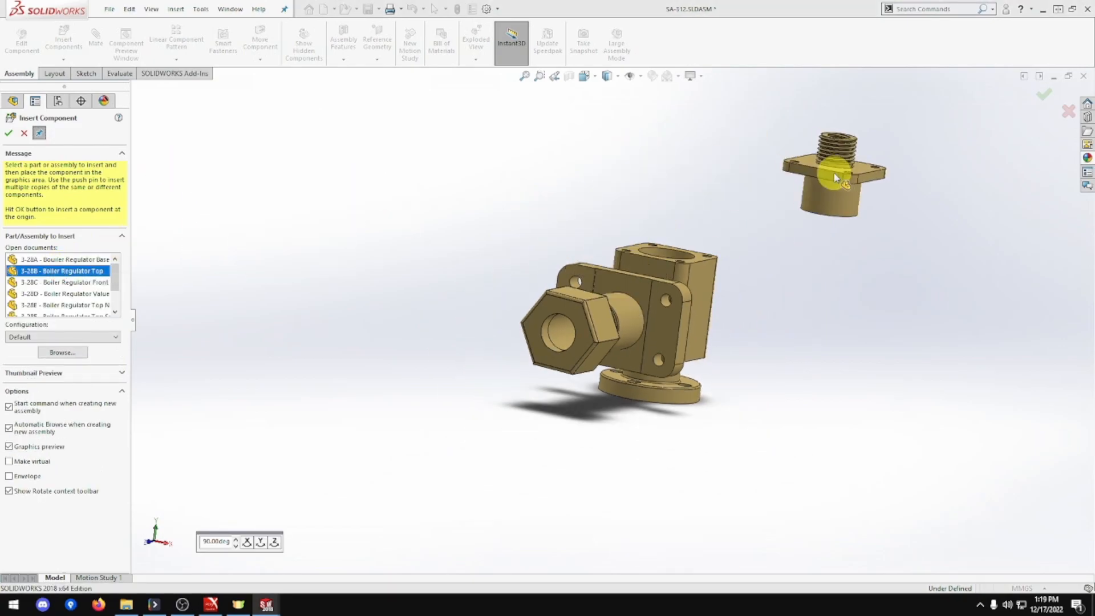
{"action": "left_click", "coordinate": [833, 172]}
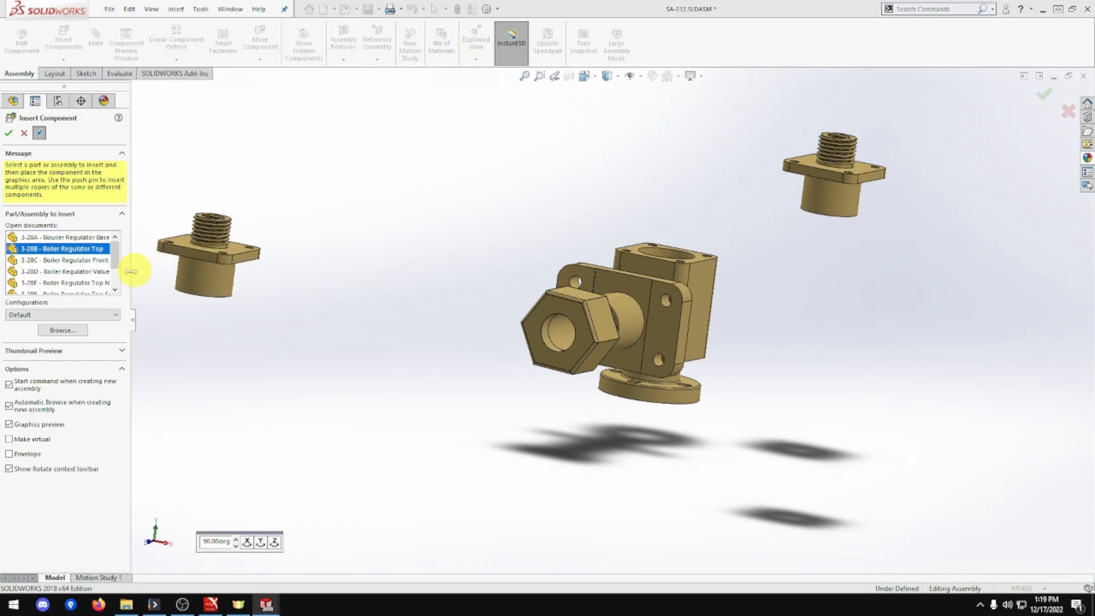
Insert the 3-28D valve spindle beside the regulator top and the 3-28F top seal in free space below the top
{"action": "left_click", "coordinate": [87, 272]}
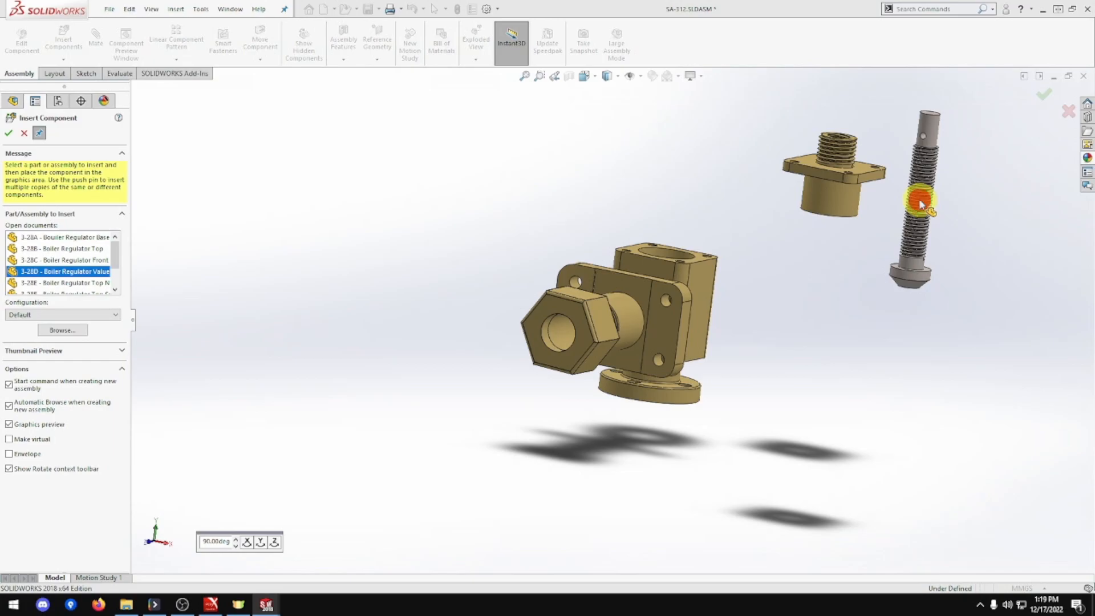
{"action": "left_click", "coordinate": [921, 204]}
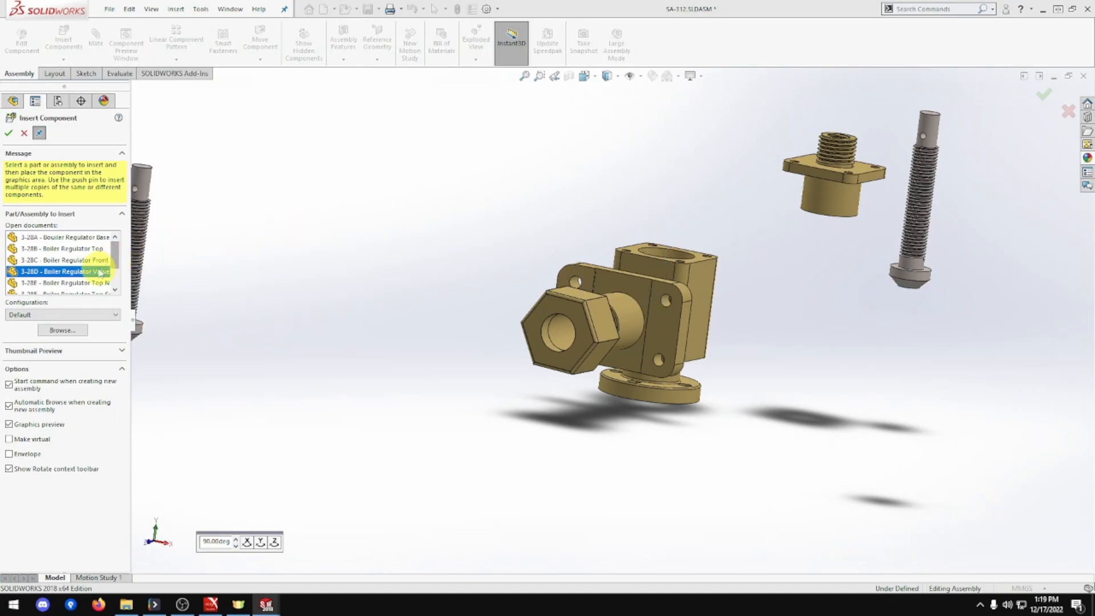
{"action": "scroll", "coordinate": [82, 282], "scroll_direction": "down", "scroll_amount": 2}
{"action": "left_click", "coordinate": [60, 259]}
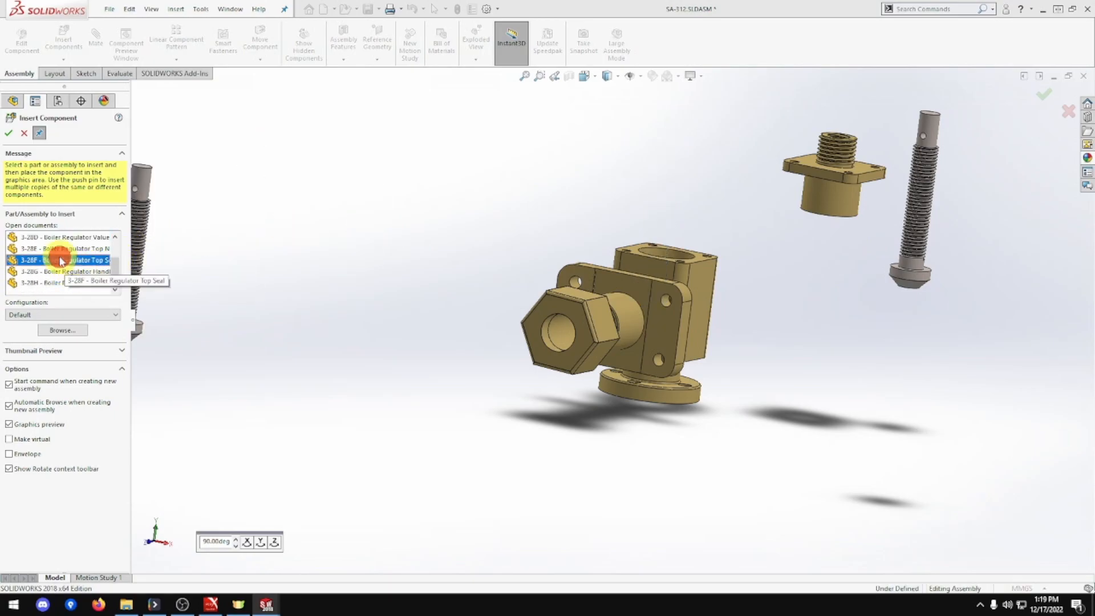
{"action": "left_click", "coordinate": [793, 289]}
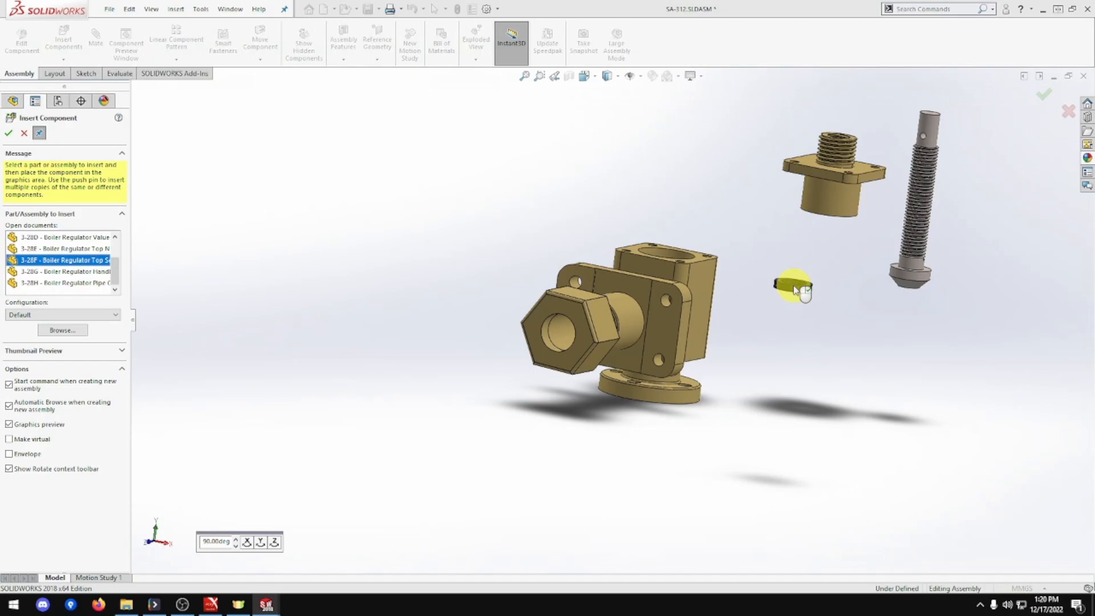
{"action": "left_click", "coordinate": [795, 288]}
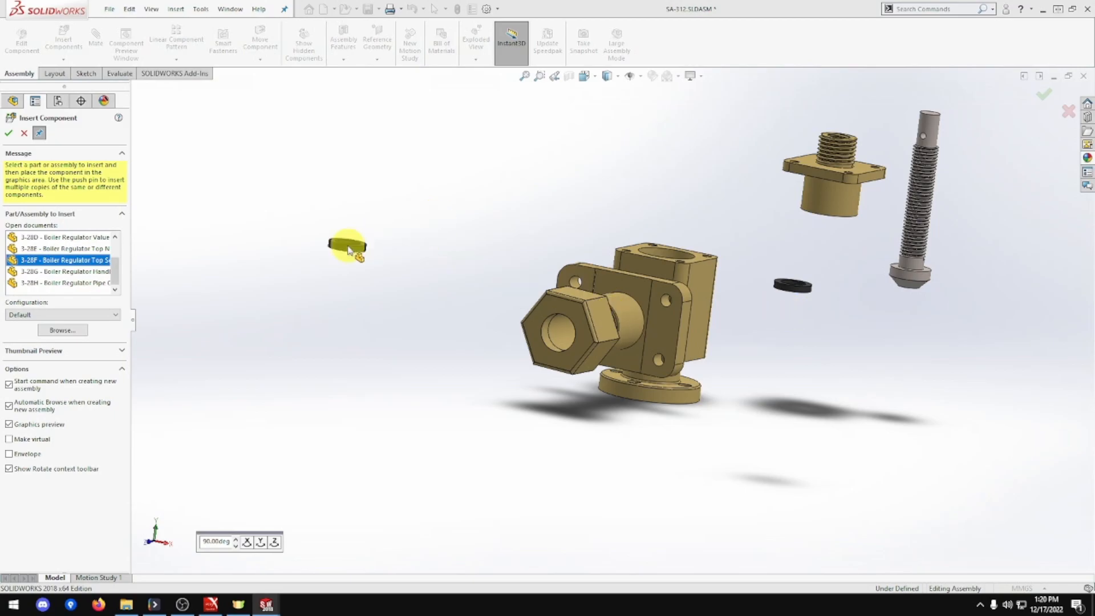
Insert the 3-28E top nut beside the valve spindle and the 3-28G handle above the front end, and finish inserting components
{"action": "left_click", "coordinate": [80, 249]}
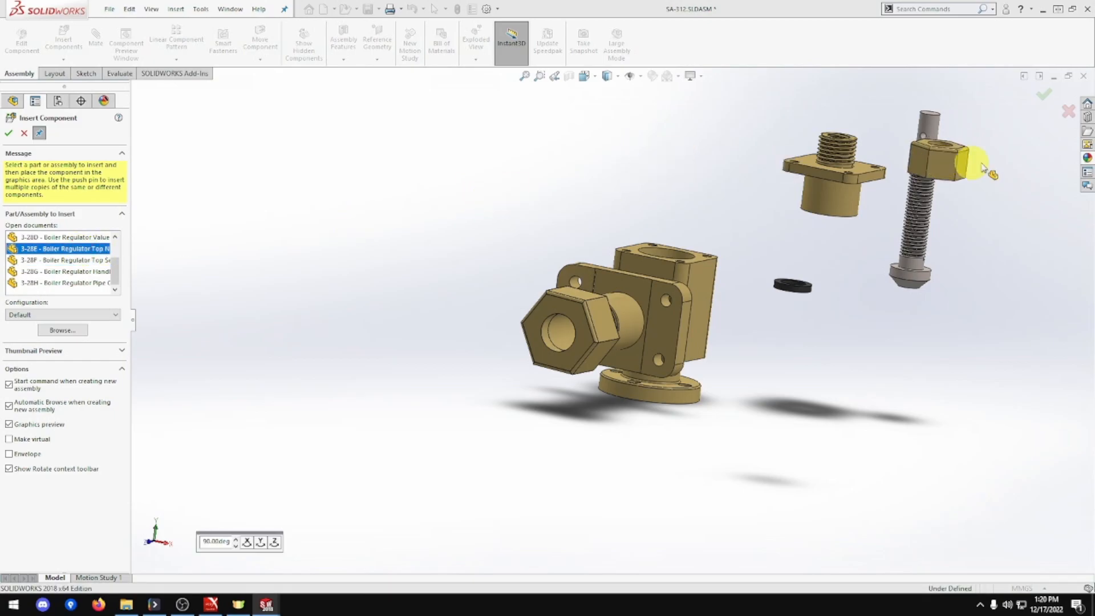
{"action": "left_click", "coordinate": [991, 175]}
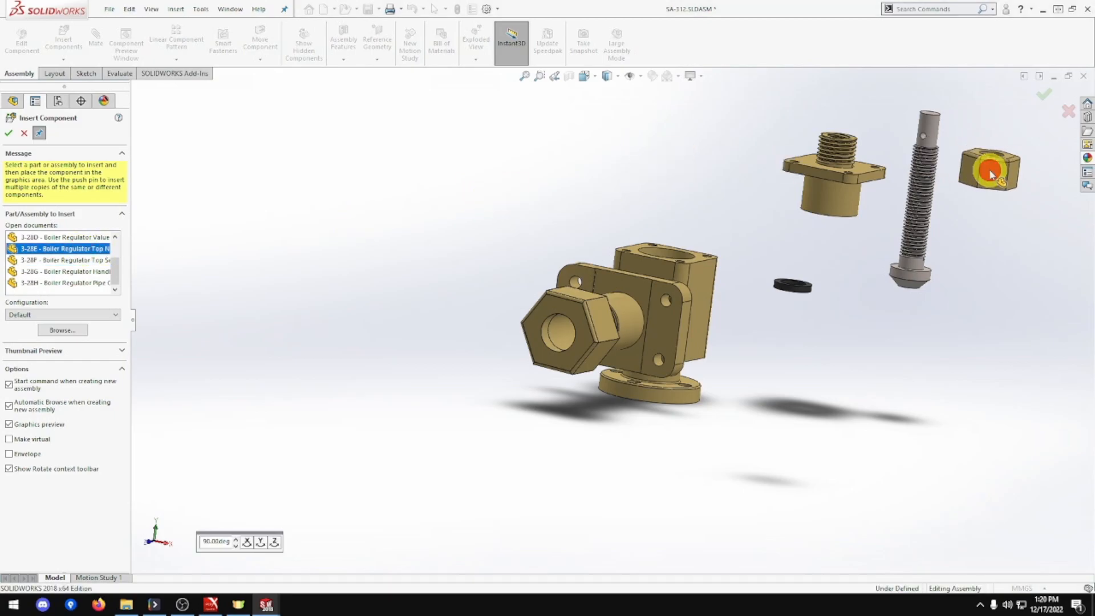
{"action": "left_click", "coordinate": [85, 272]}
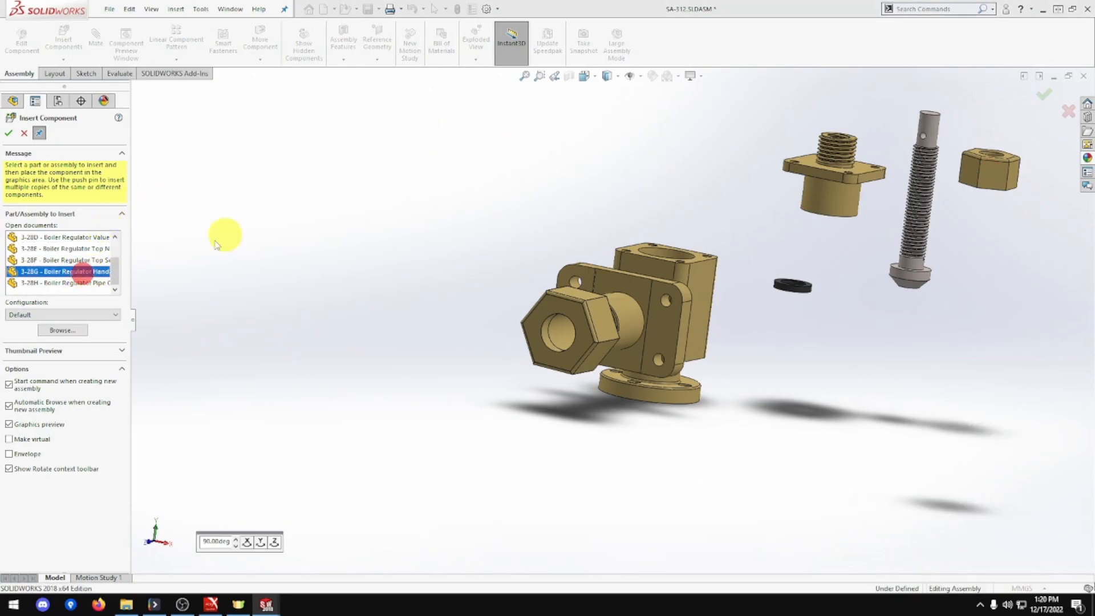
{"action": "left_click", "coordinate": [536, 153]}
{"action": "left_click", "coordinate": [39, 133]}
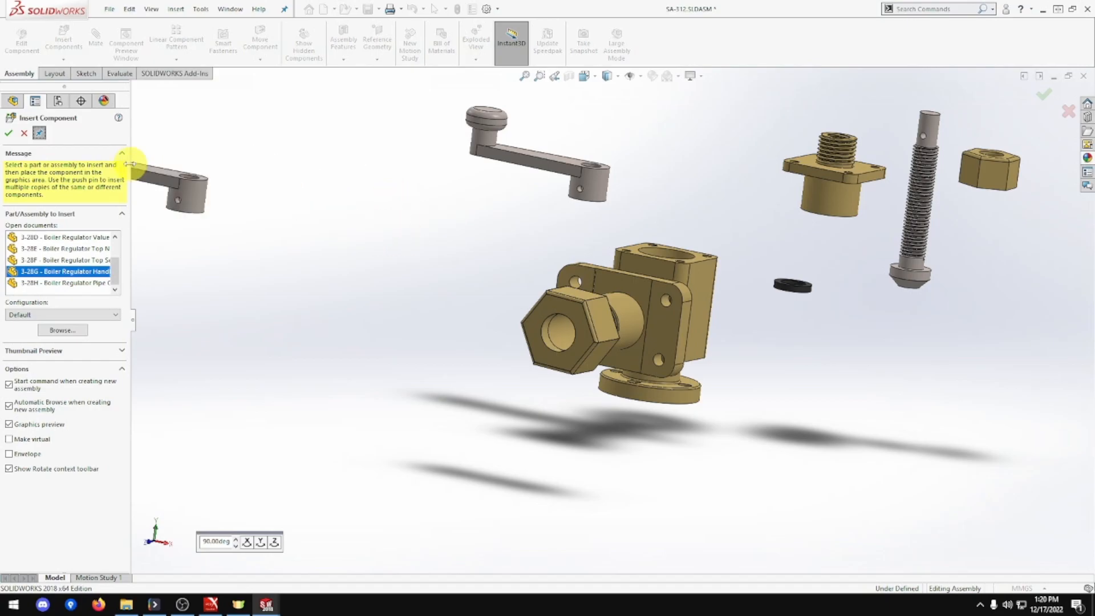
{"action": "key", "text": "Escape"}
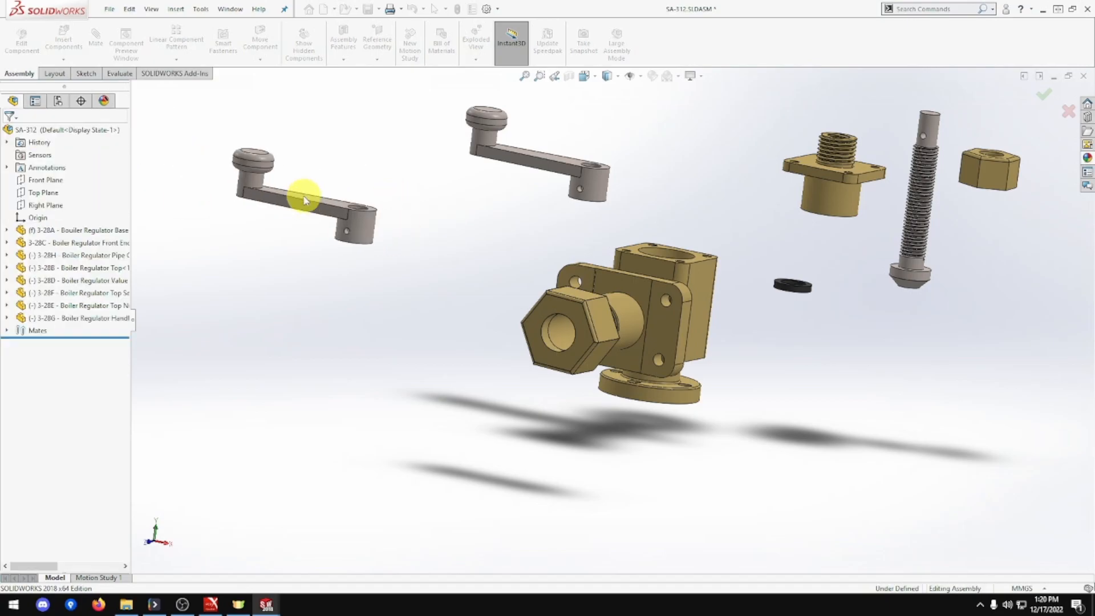
Mate the underside of the regulator top's flange coincident with the base's top face
{"action": "scroll", "coordinate": [724, 234], "scroll_direction": "down", "scroll_amount": 5}
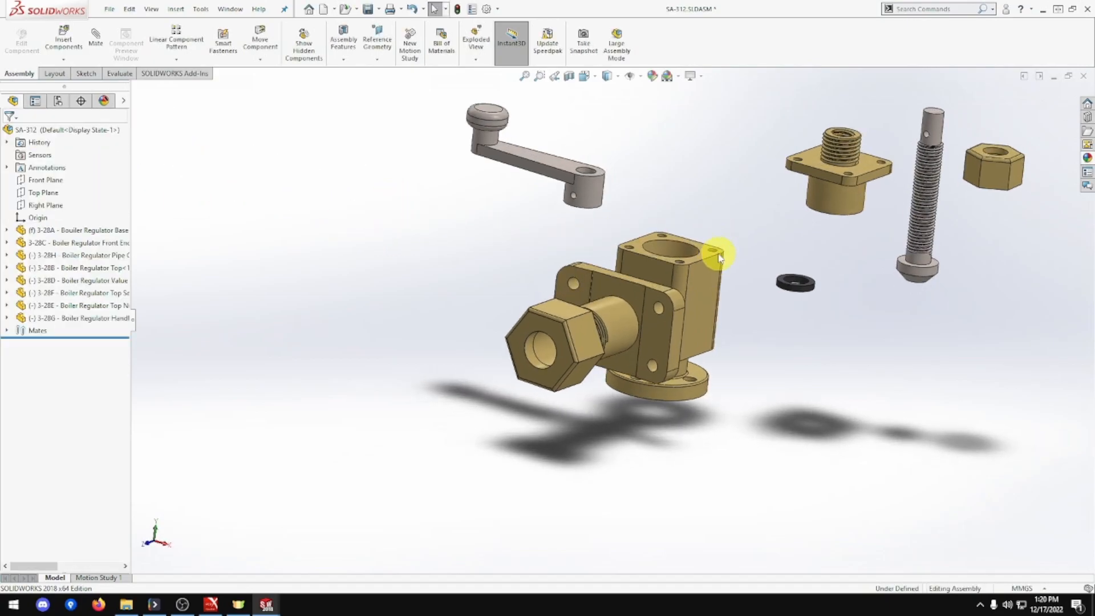
{"action": "middle_click_drag", "start_coordinate": [709, 239], "coordinate": [716, 242]}
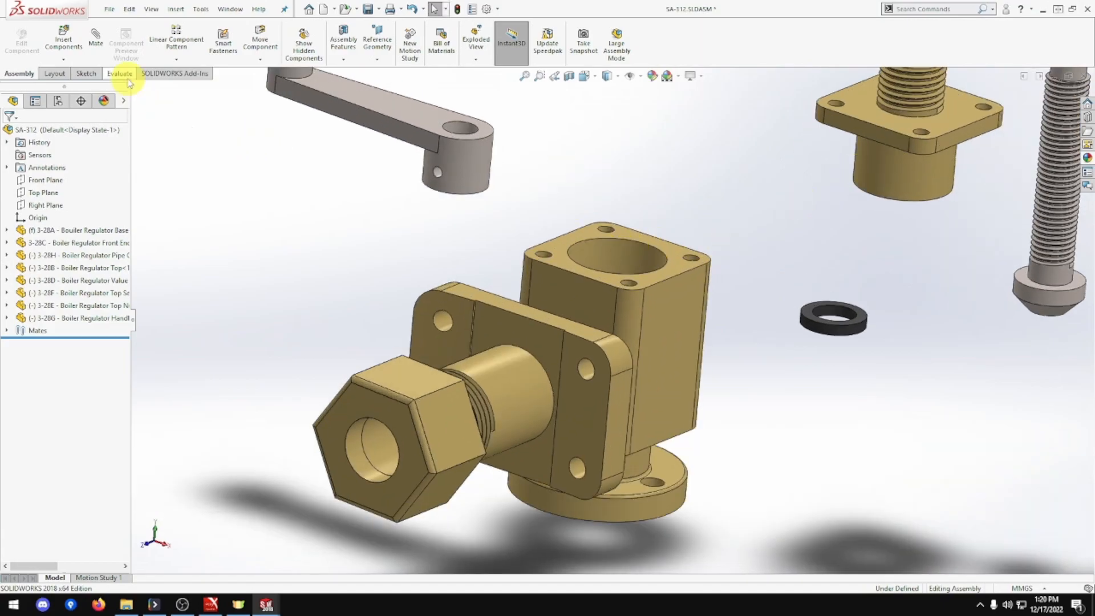
{"action": "left_click", "coordinate": [97, 44]}
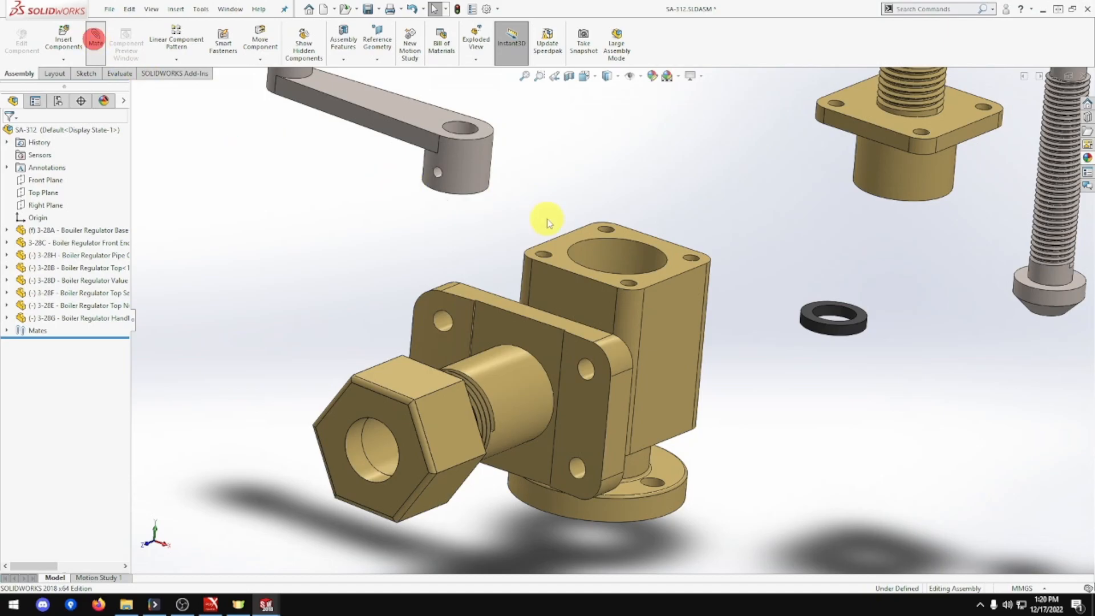
{"action": "left_click", "coordinate": [637, 236]}
{"action": "middle_click_drag", "start_coordinate": [755, 235], "coordinate": [807, 135]}
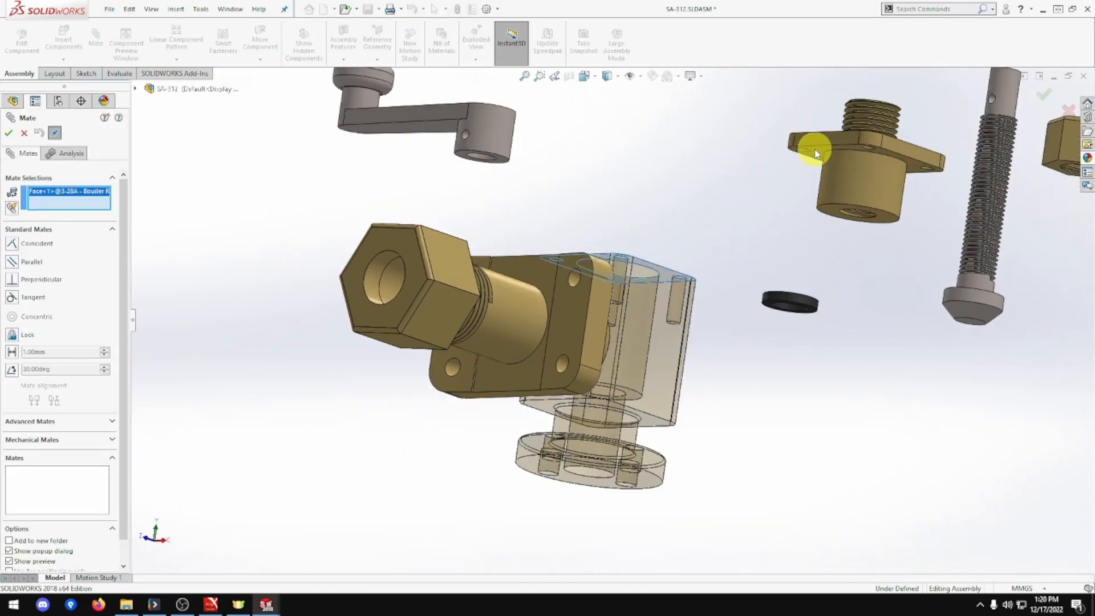
{"action": "left_click", "coordinate": [815, 153]}
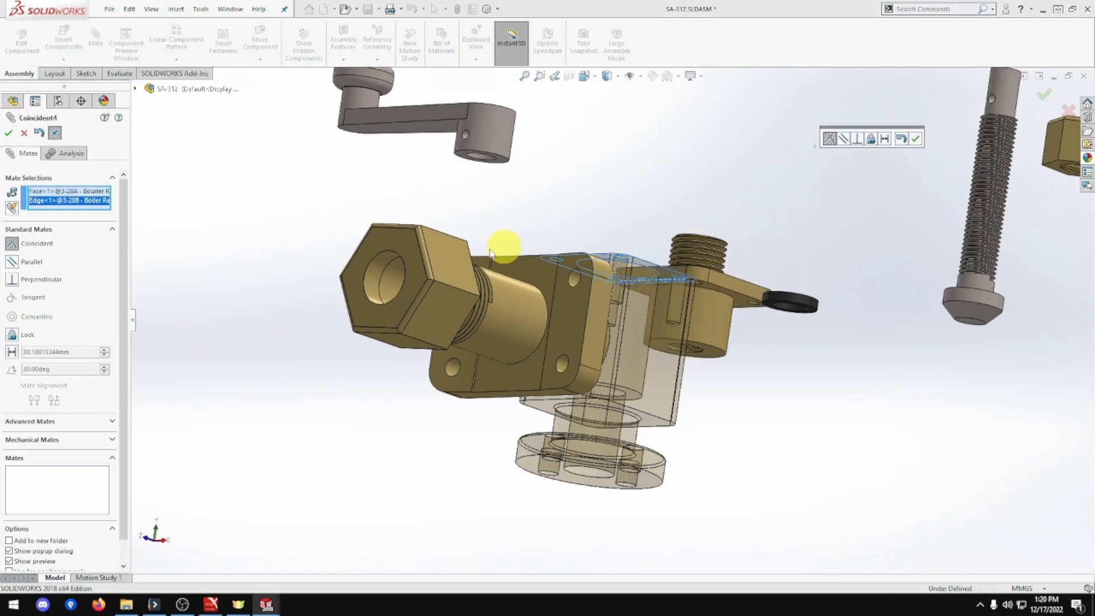
{"action": "right_click", "coordinate": [86, 199]}
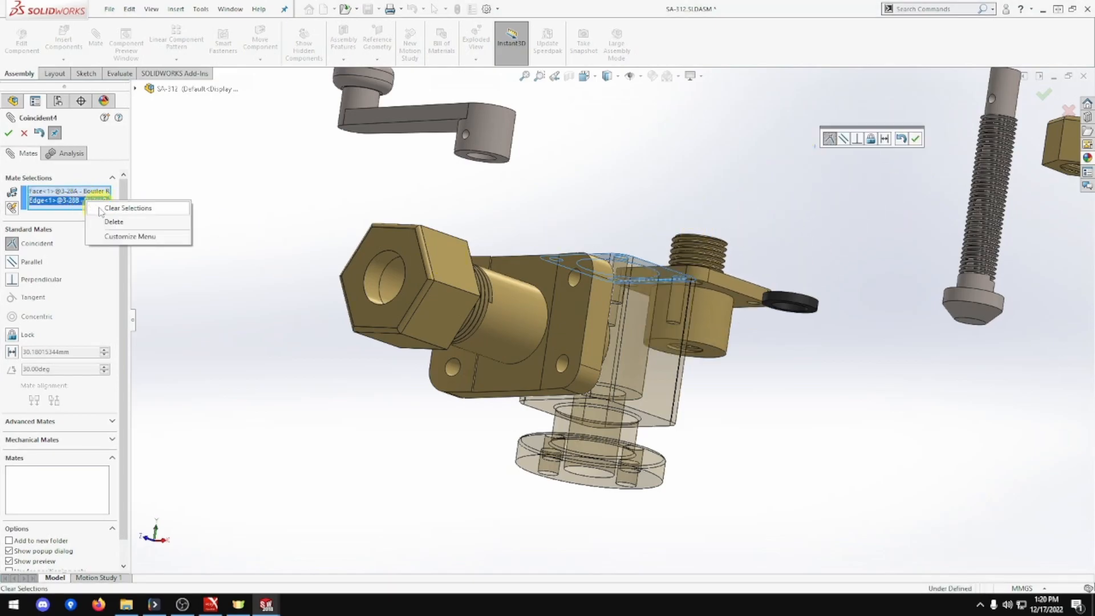
{"action": "left_click", "coordinate": [111, 221]}
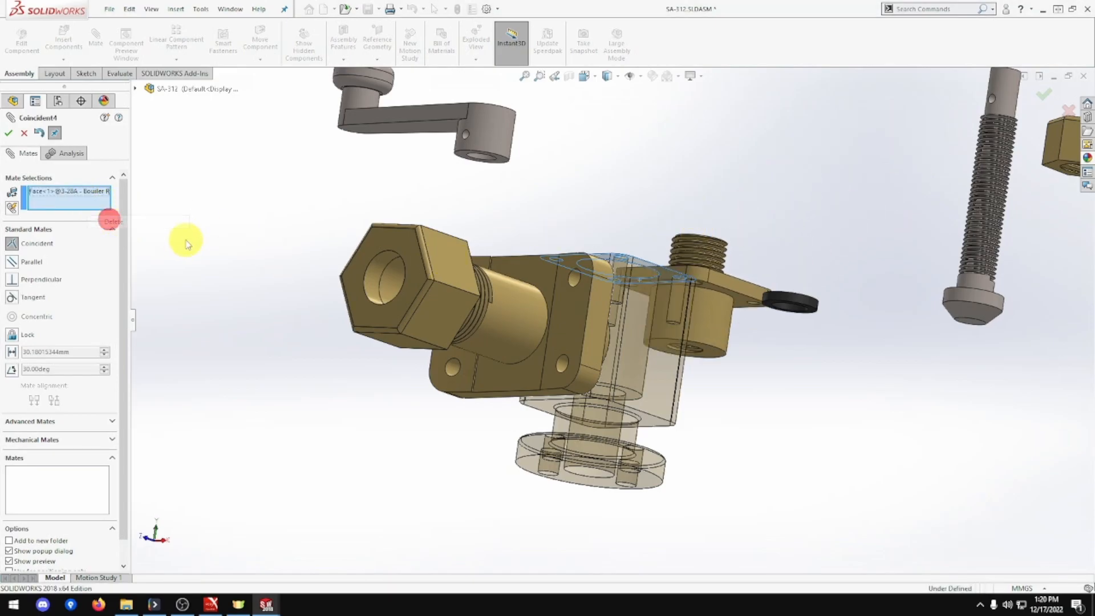
{"action": "left_click", "coordinate": [735, 301]}
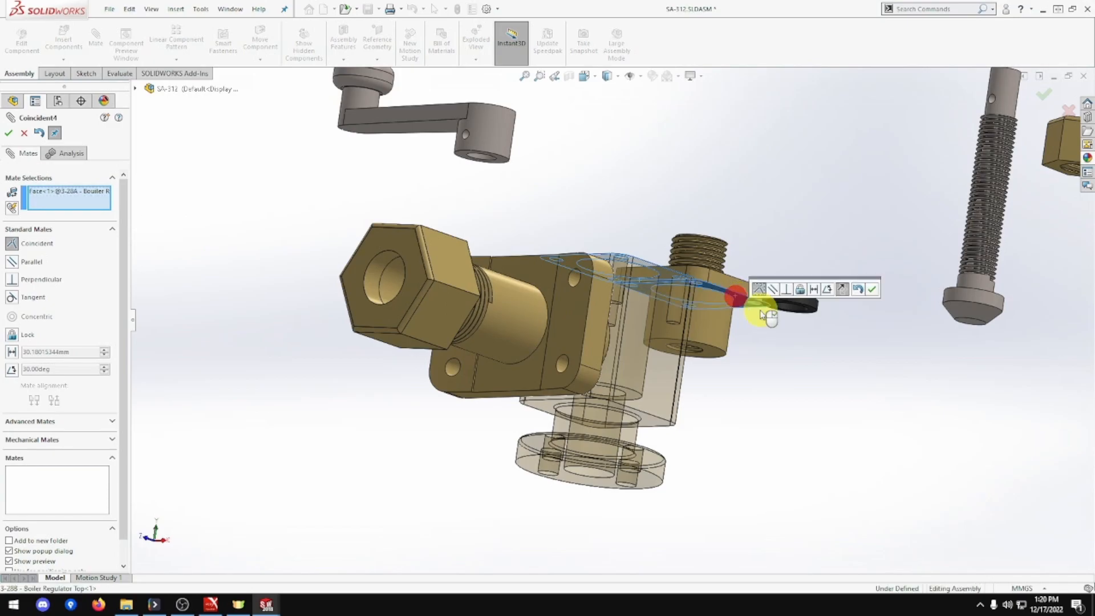
{"action": "left_click", "coordinate": [870, 292]}
Add a concentric mate between the cylindrical plug under the regulator top's flange and the base's large upper bore
{"action": "middle_click_drag", "start_coordinate": [748, 318], "coordinate": [735, 354]}
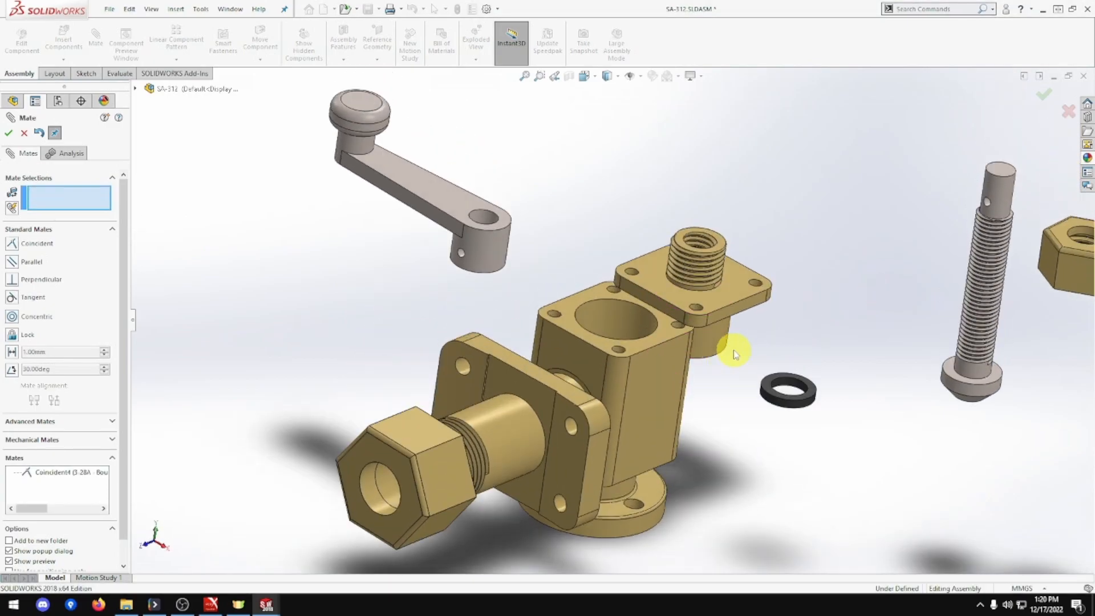
{"action": "scroll", "coordinate": [734, 353], "scroll_direction": "down", "scroll_amount": 2}
{"action": "left_click", "coordinate": [691, 332]}
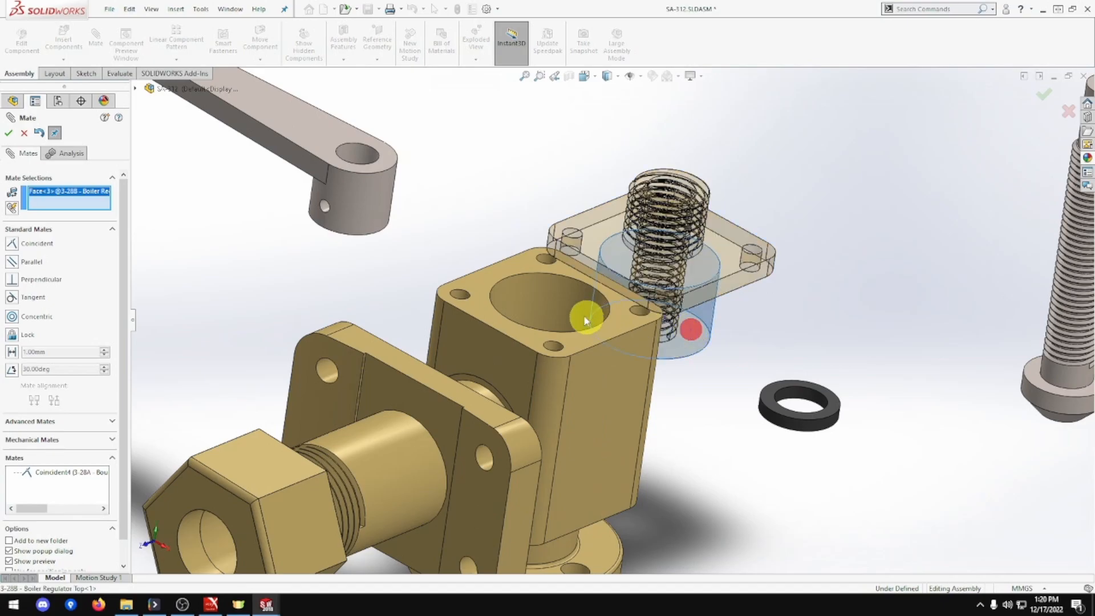
{"action": "left_click", "coordinate": [563, 308]}
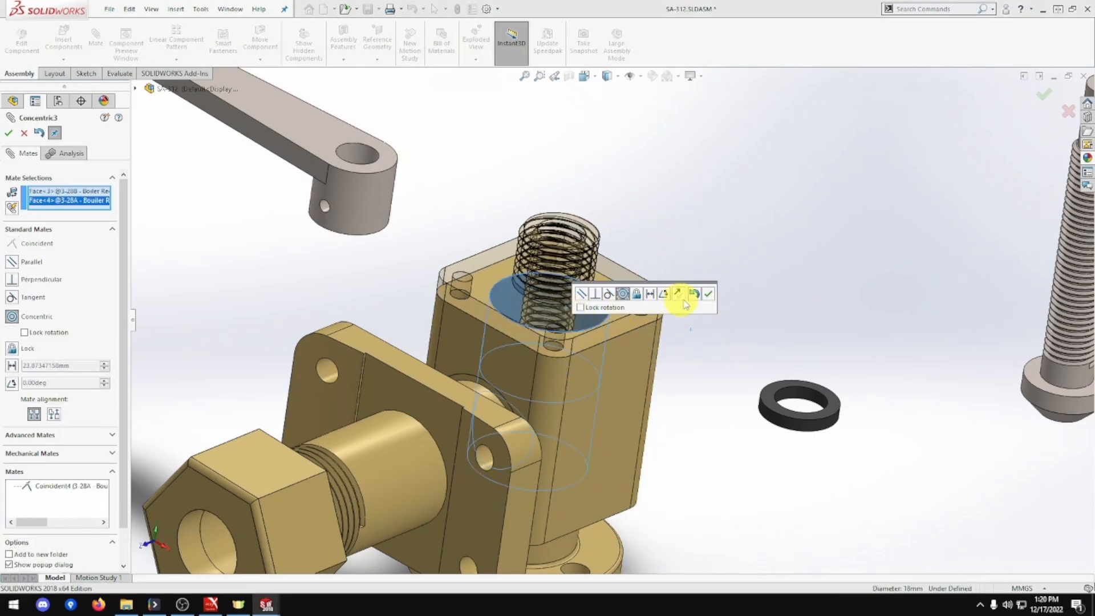
{"action": "left_click", "coordinate": [708, 294]}
Add a concentric mate between a corner bolt hole in the regulator top's flange and the matching hole in the base, and finish mating
{"action": "left_click_drag", "start_coordinate": [576, 332], "coordinate": [658, 323]}
{"action": "middle_click_drag", "start_coordinate": [657, 322], "coordinate": [618, 449]}
{"action": "scroll", "coordinate": [626, 414], "scroll_direction": "down", "scroll_amount": 5}
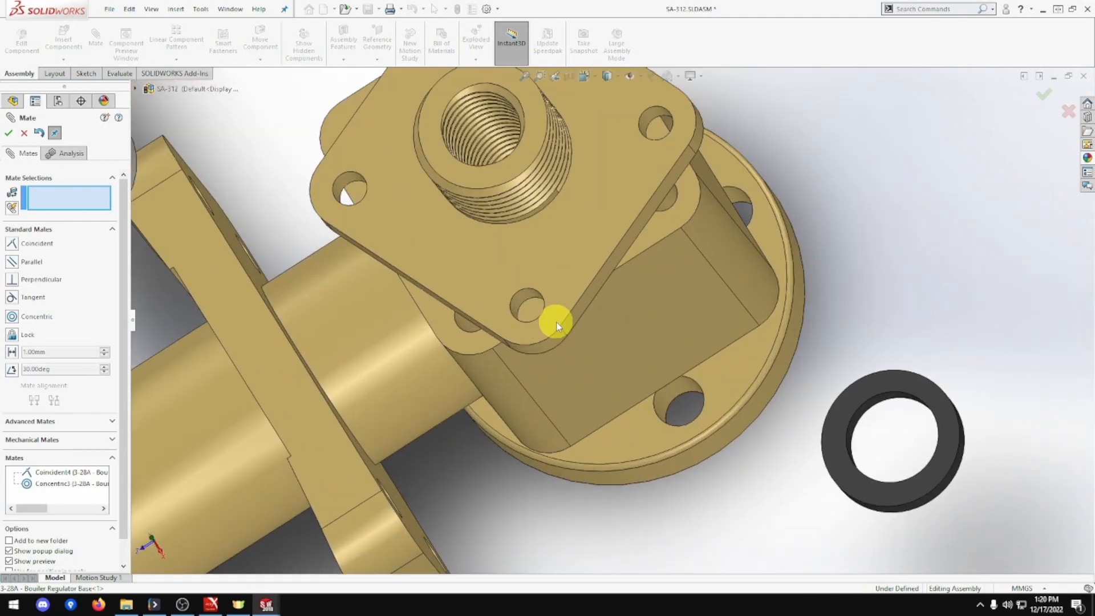
{"action": "left_click", "coordinate": [523, 297]}
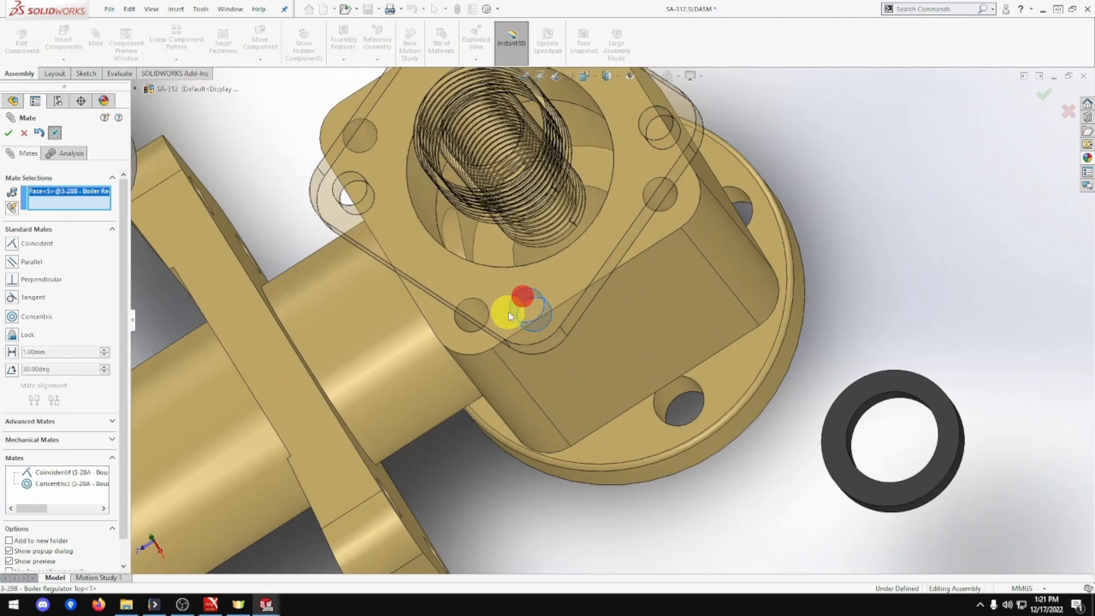
{"action": "left_click", "coordinate": [473, 311]}
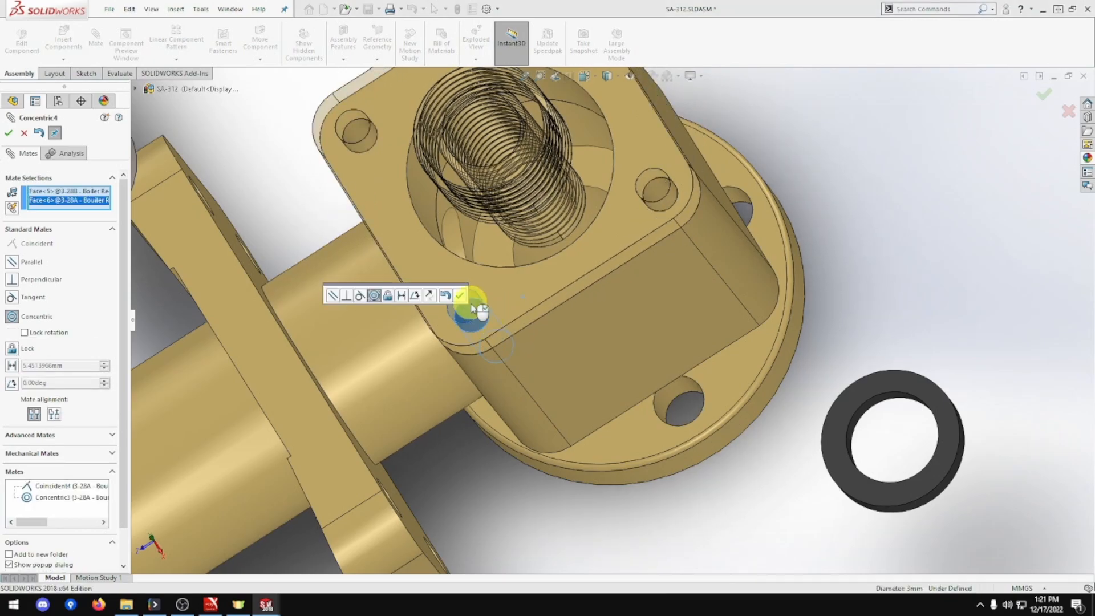
{"action": "left_click", "coordinate": [460, 297]}
{"action": "scroll", "coordinate": [489, 306], "scroll_direction": "up", "scroll_amount": 3}
{"action": "middle_click_drag", "start_coordinate": [491, 306], "coordinate": [506, 335]}
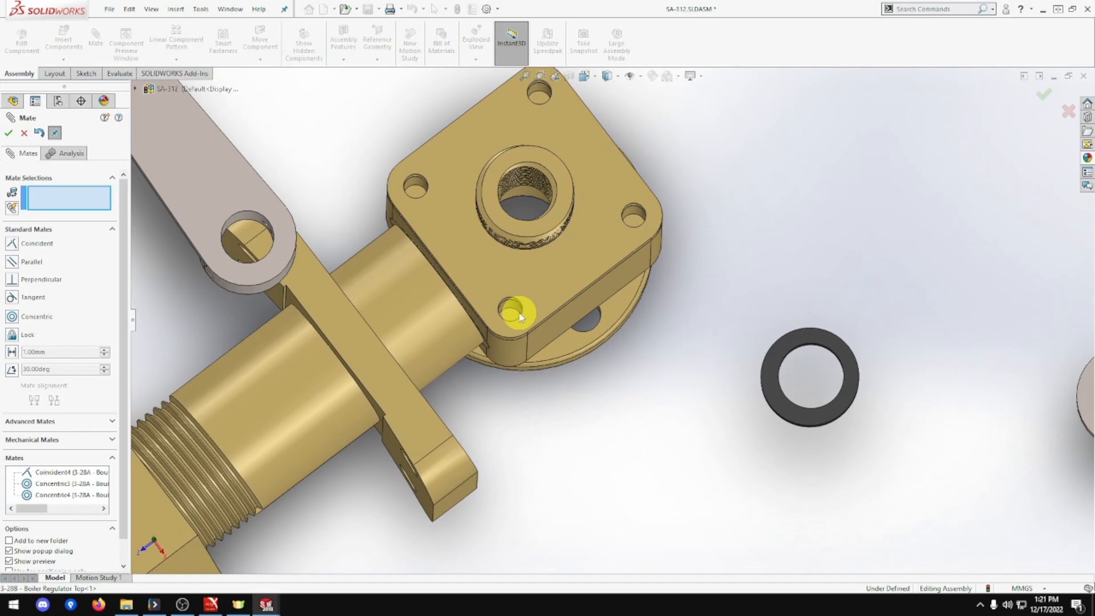
{"action": "scroll", "coordinate": [540, 303], "scroll_direction": "down", "scroll_amount": 3}
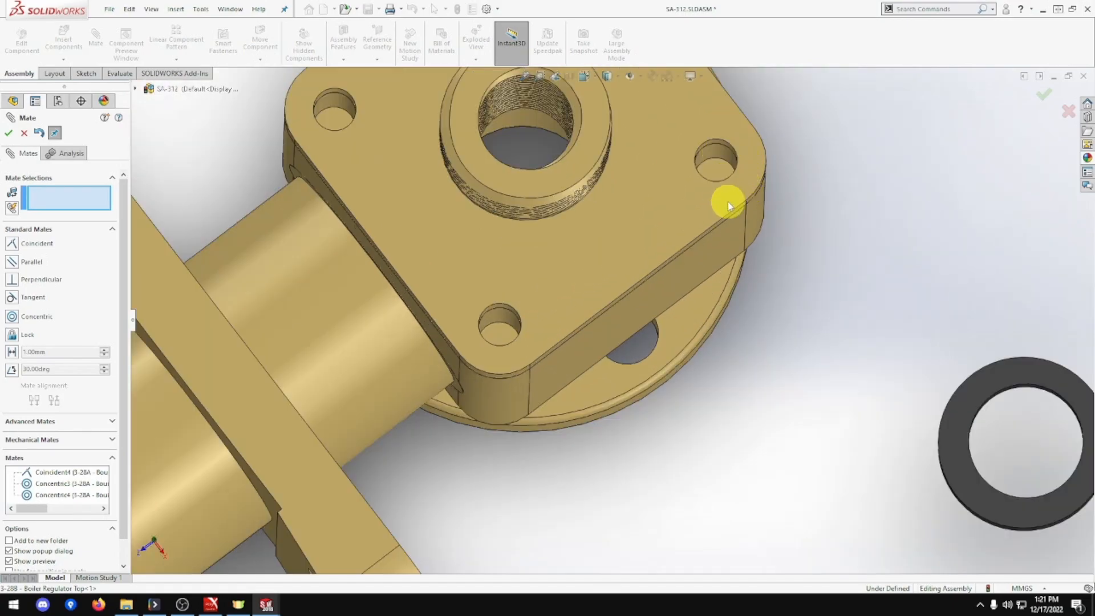
{"action": "left_click", "coordinate": [8, 133]}
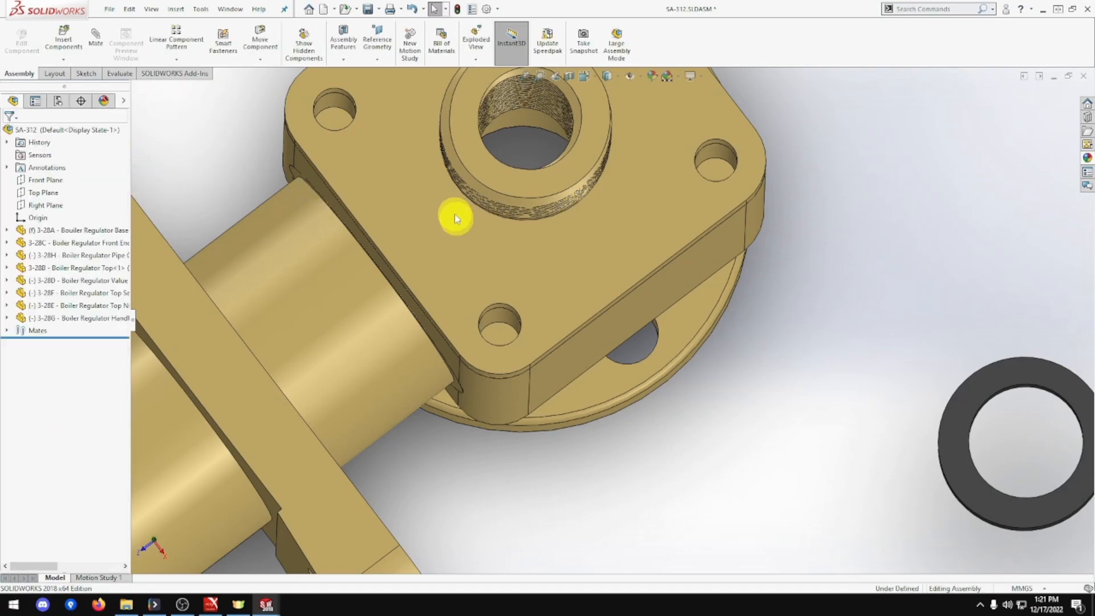
Open the 3-28A regulator base part from the assembly and bring its top face with the four corner holes into view
{"action": "scroll", "coordinate": [631, 295], "scroll_direction": "up", "scroll_amount": 2}
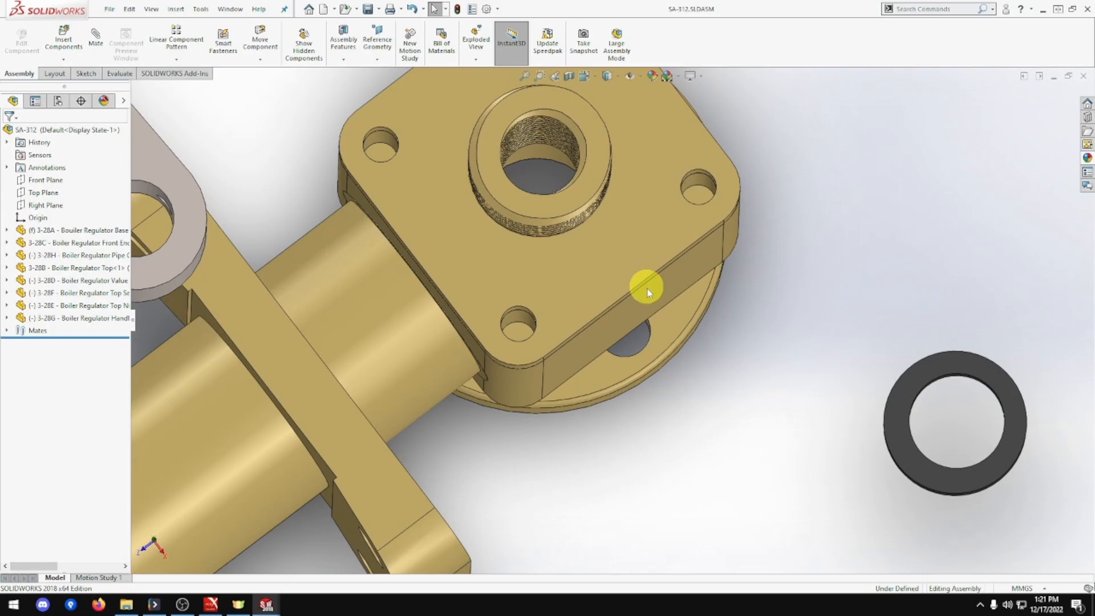
{"action": "right_click", "coordinate": [650, 295]}
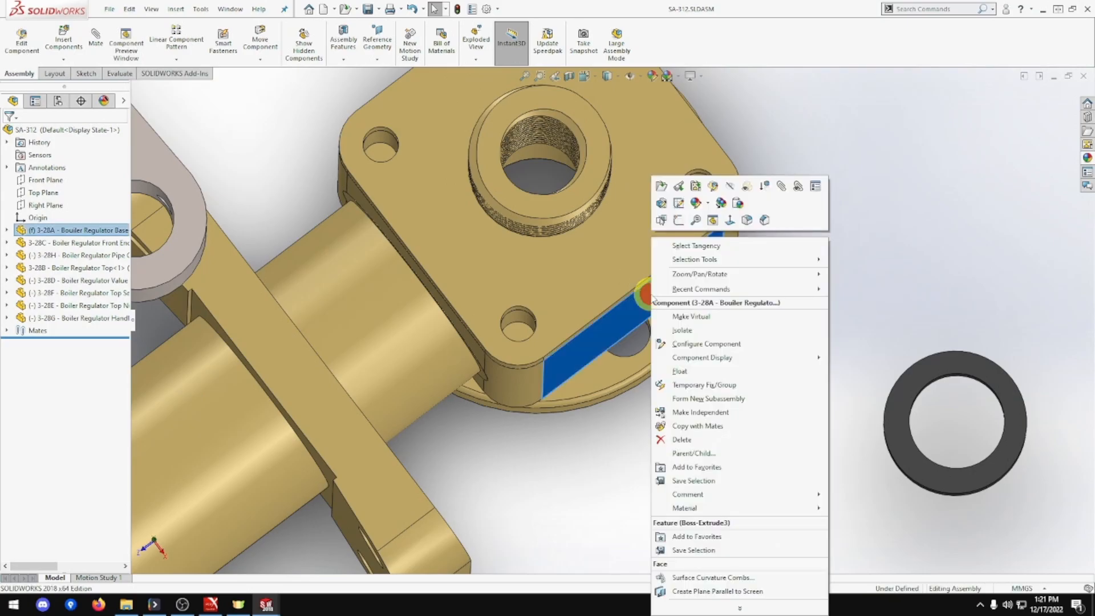
{"action": "key", "text": "Escape"}
{"action": "left_click", "coordinate": [661, 189]}
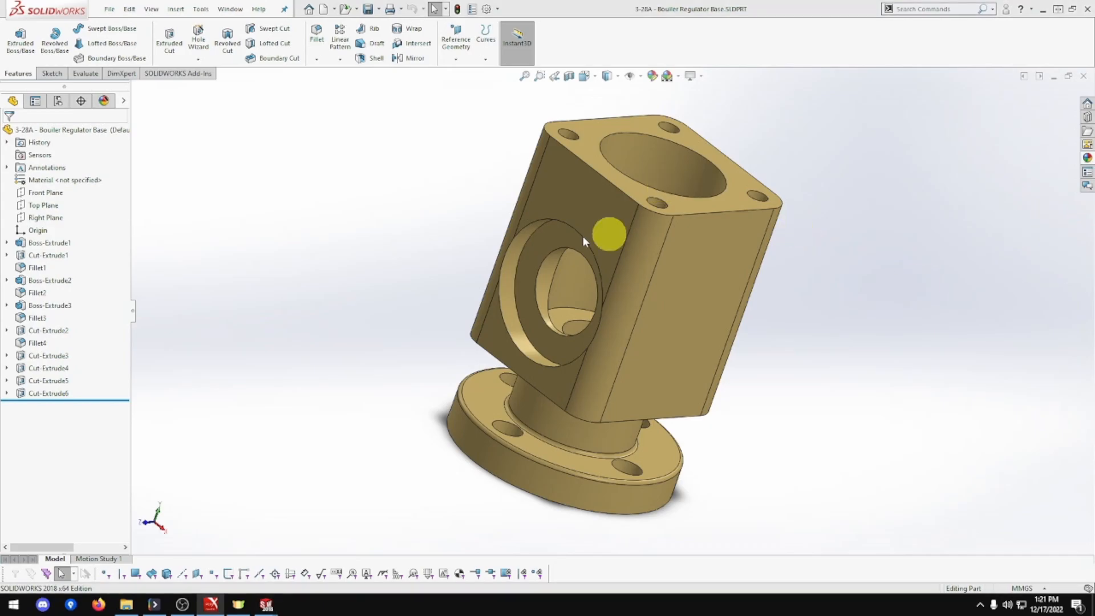
{"action": "middle_click_drag", "start_coordinate": [707, 198], "coordinate": [662, 348]}
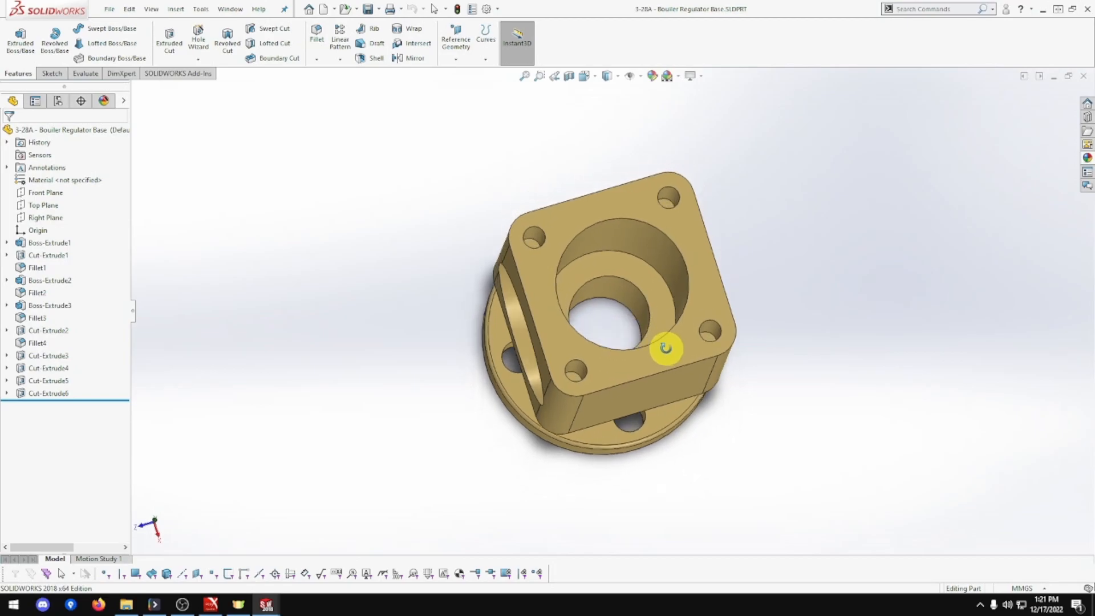
Start a Thread feature on the base with type Metric Die and size M3x0.5
{"action": "left_click", "coordinate": [199, 60]}
{"action": "left_click", "coordinate": [209, 100]}
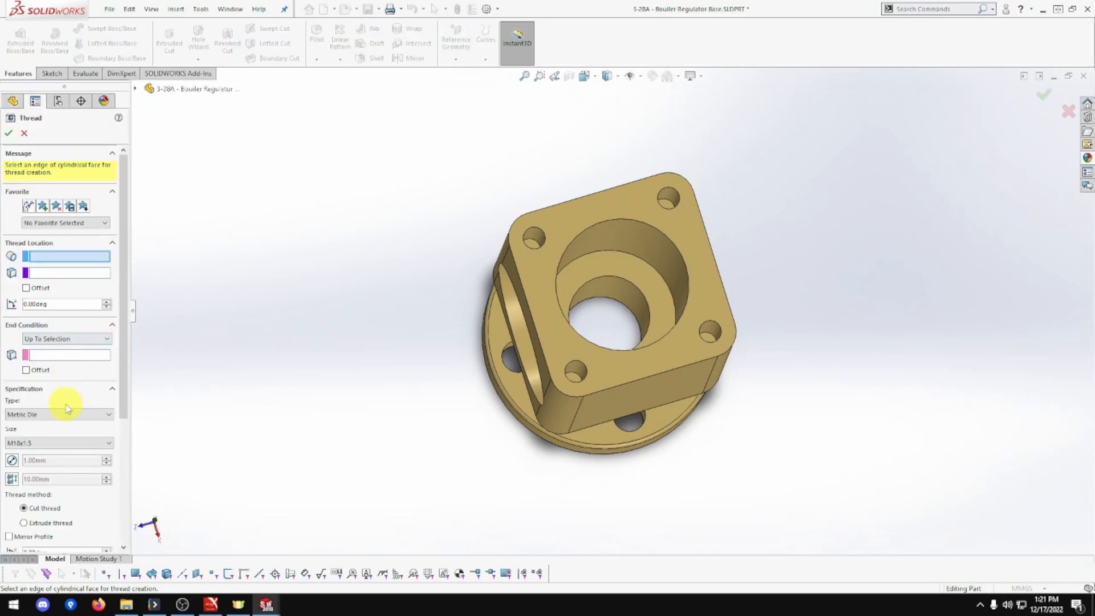
{"action": "left_click", "coordinate": [61, 442]}
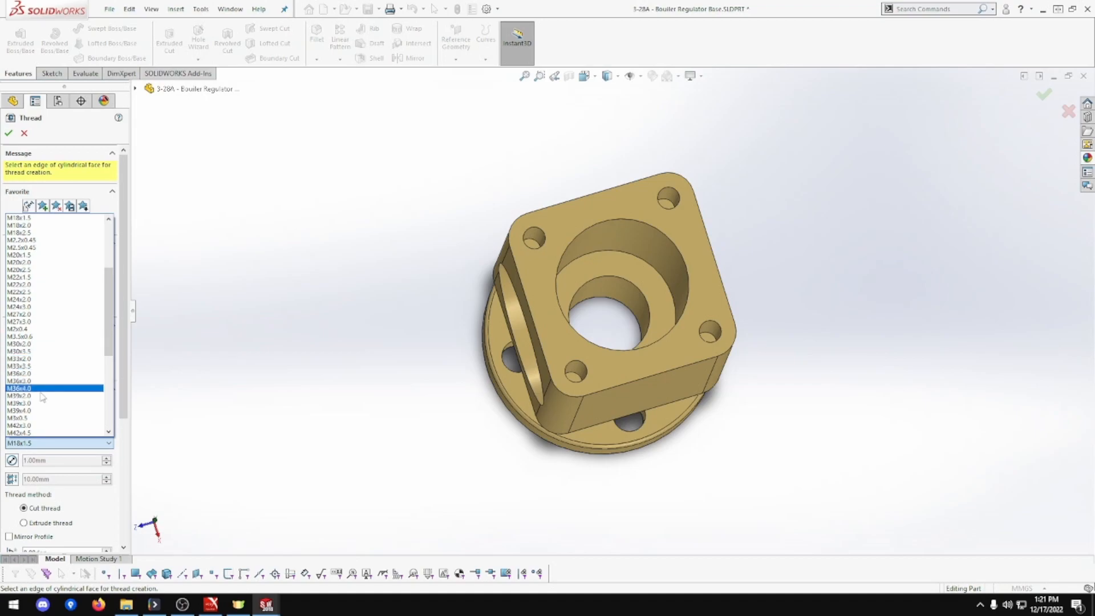
{"action": "left_click", "coordinate": [35, 419]}
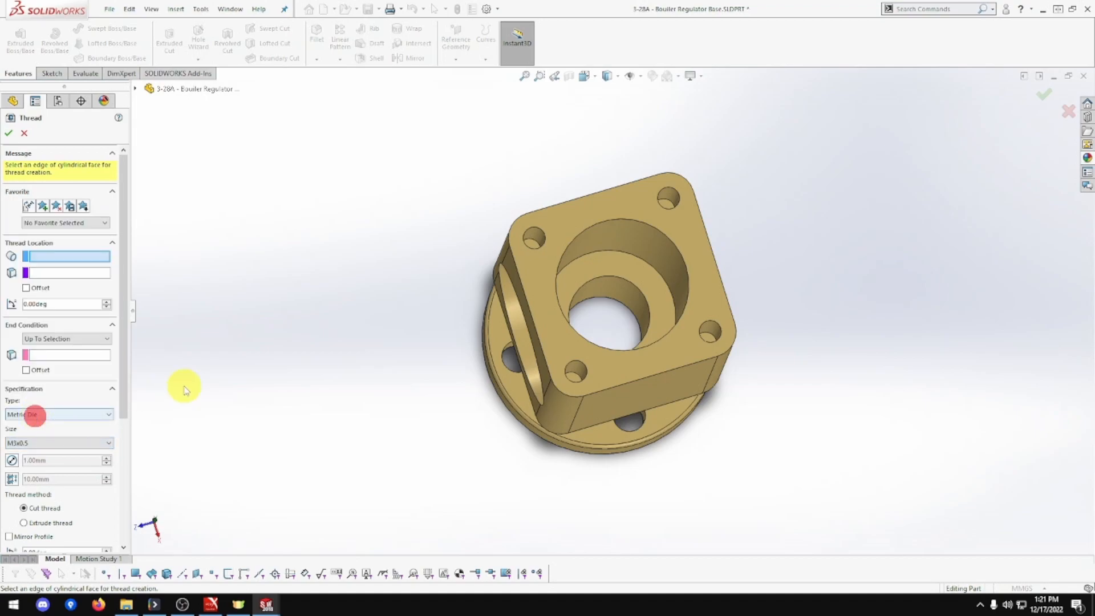
Locate the thread at the bottom edge of the corner hole beside the side port and end it at the hole's top edge
{"action": "left_click", "coordinate": [575, 374]}
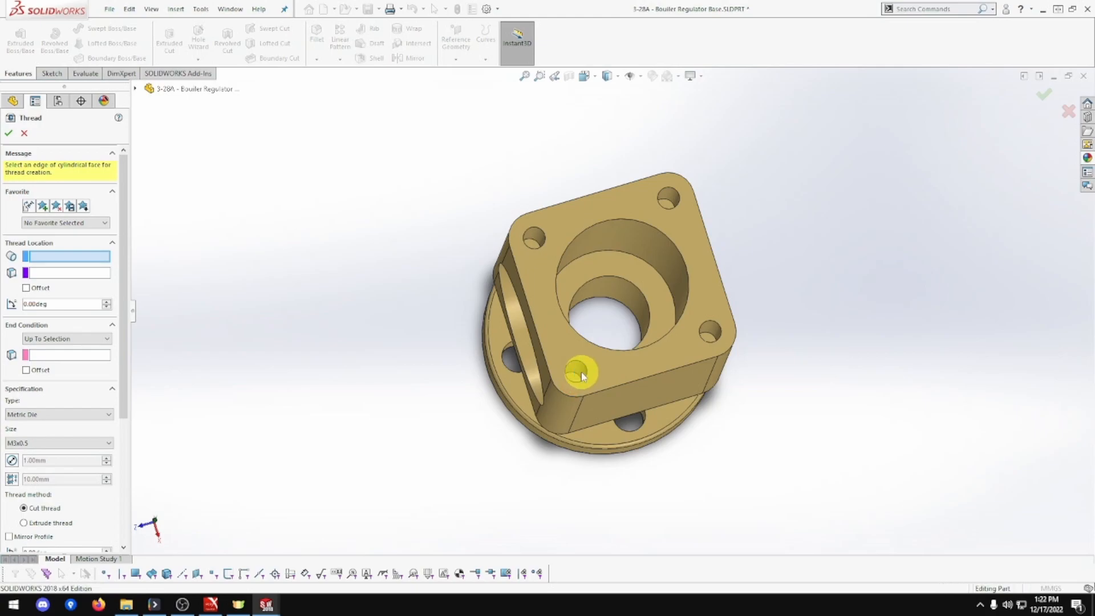
{"action": "left_click", "coordinate": [578, 374]}
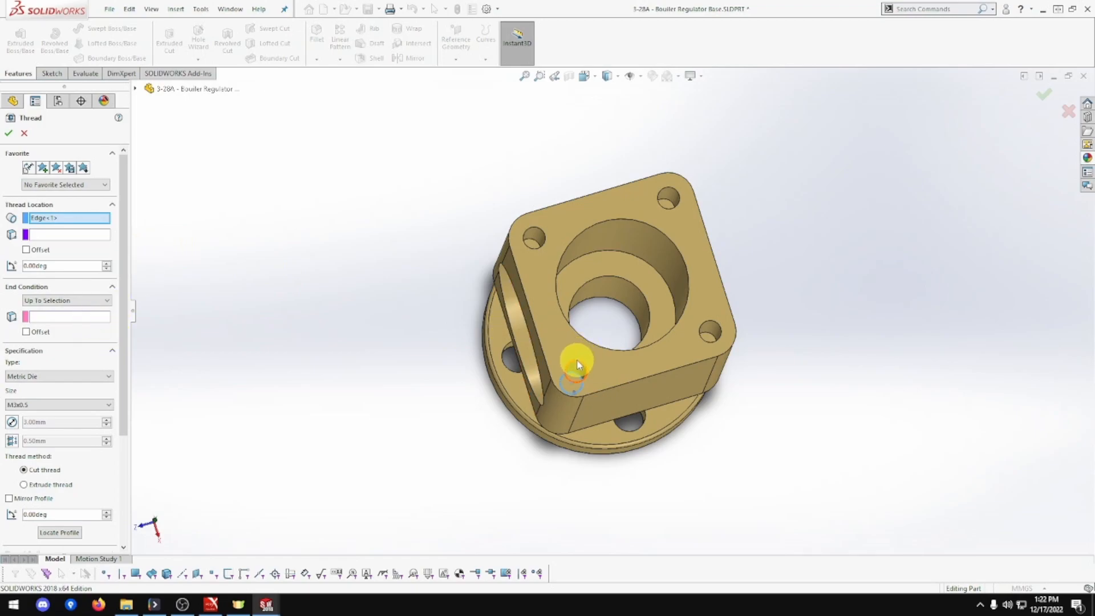
{"action": "left_click", "coordinate": [77, 318]}
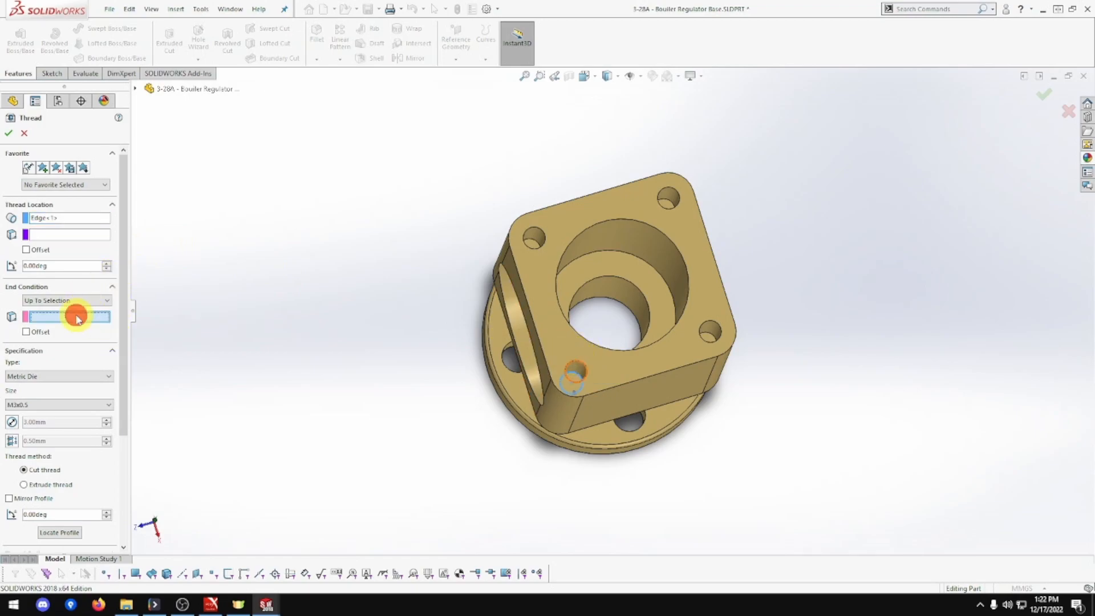
{"action": "left_click", "coordinate": [581, 361]}
{"action": "scroll", "coordinate": [628, 368], "scroll_direction": "down", "scroll_amount": 5}
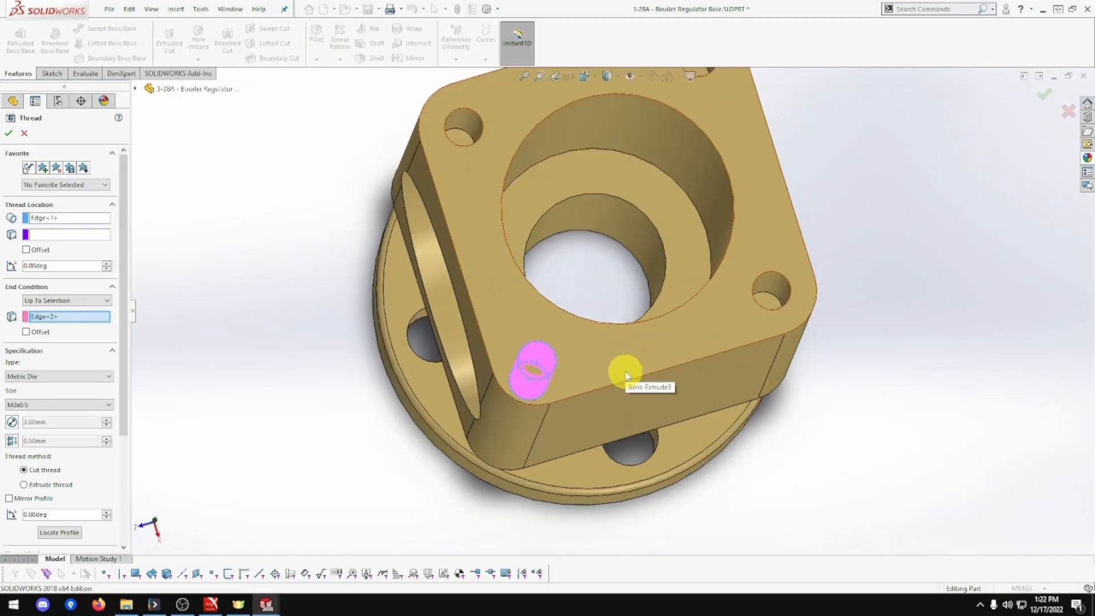
{"action": "middle_click_drag", "start_coordinate": [616, 377], "coordinate": [627, 313]}
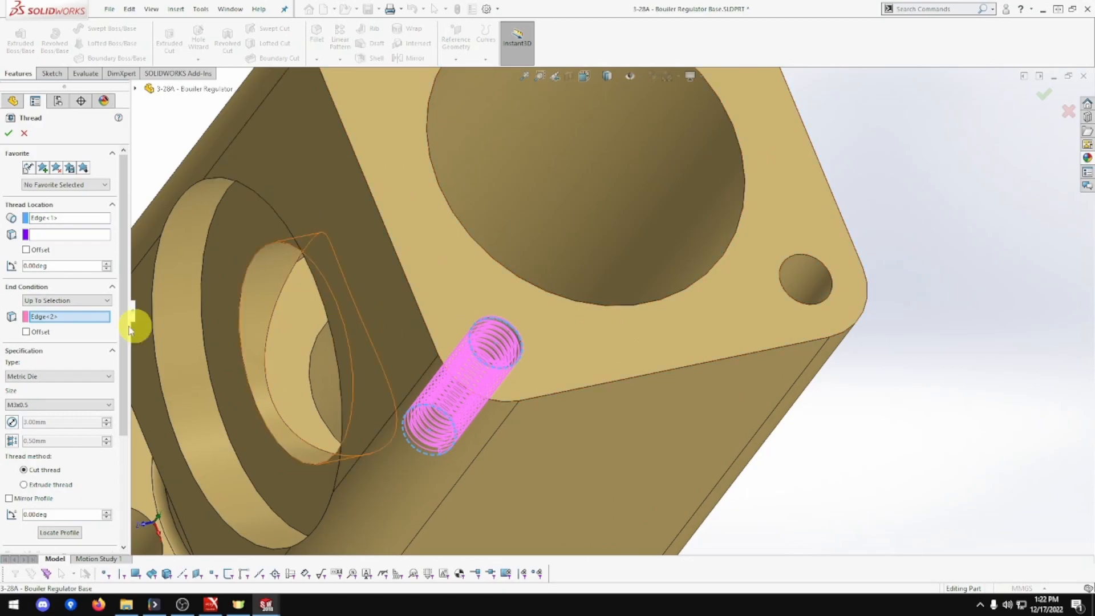
Offset the thread's end by 1.00 mm, trim it with the start and end faces, and create it with the Extrude thread method
{"action": "left_click", "coordinate": [26, 332]}
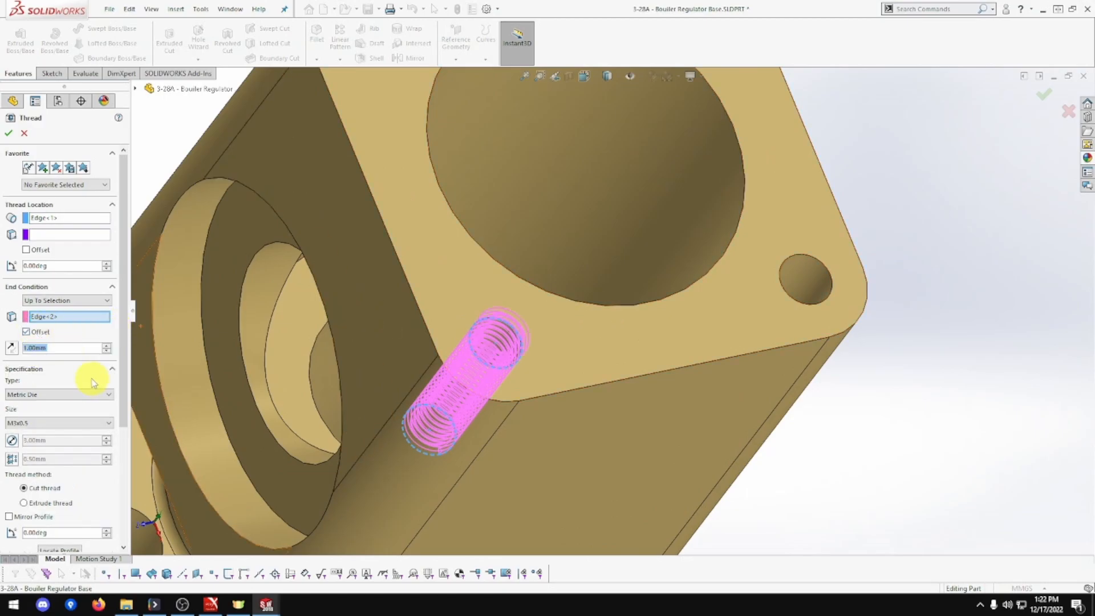
{"action": "scroll", "coordinate": [91, 374], "scroll_direction": "down", "scroll_amount": 3}
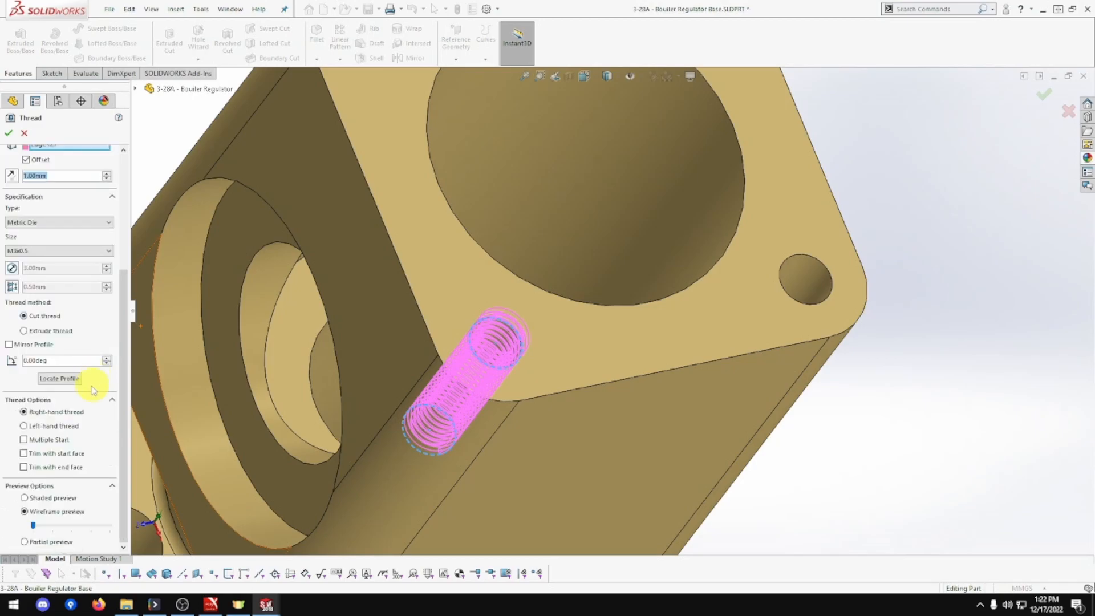
{"action": "left_click", "coordinate": [58, 468]}
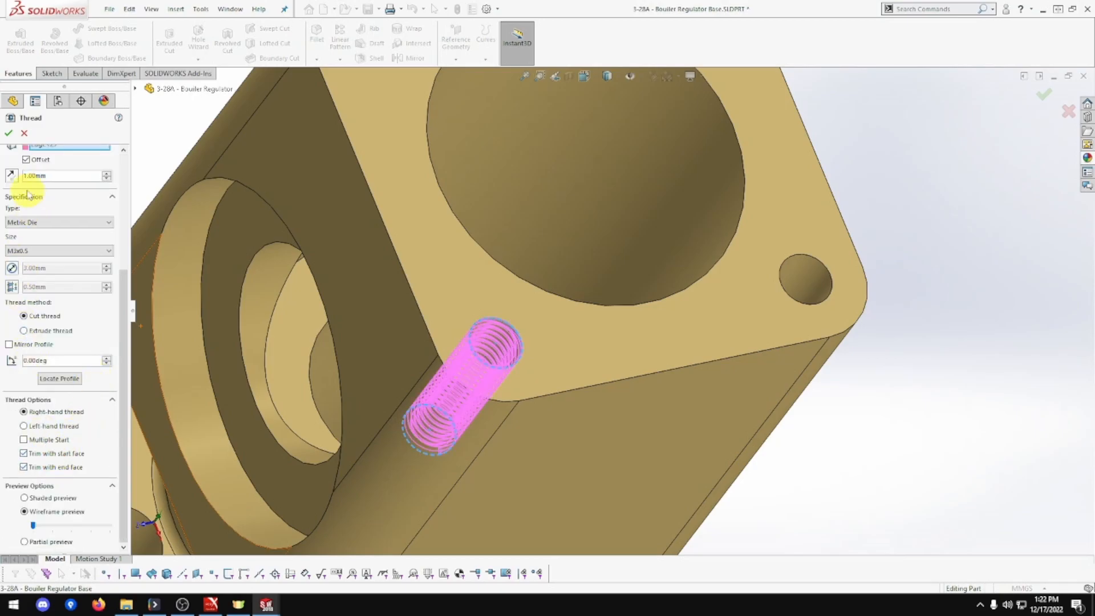
{"action": "left_click", "coordinate": [8, 134]}
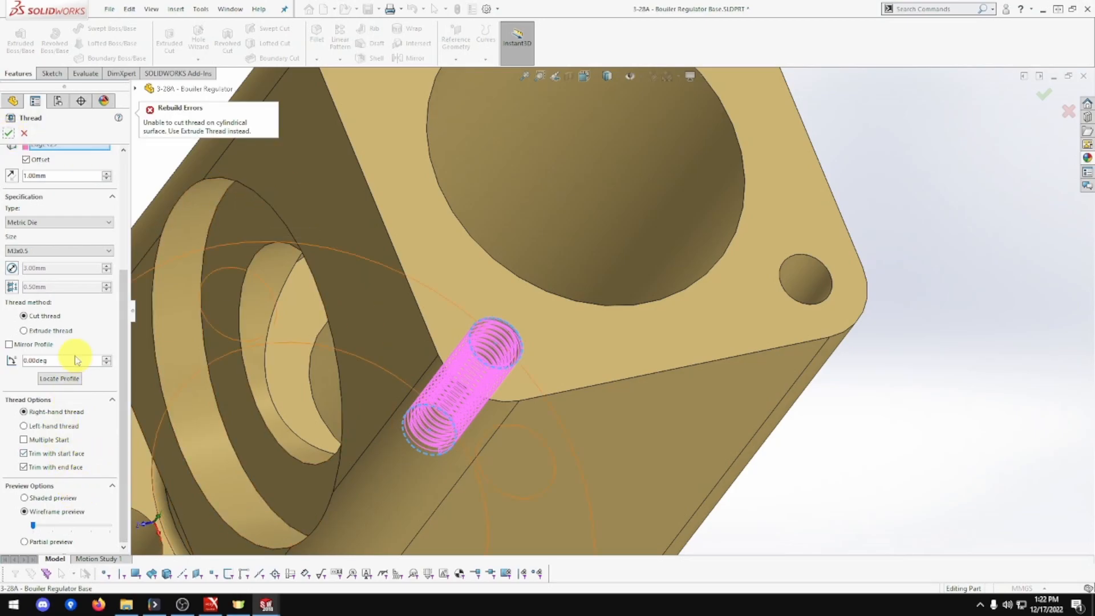
{"action": "left_click", "coordinate": [58, 331]}
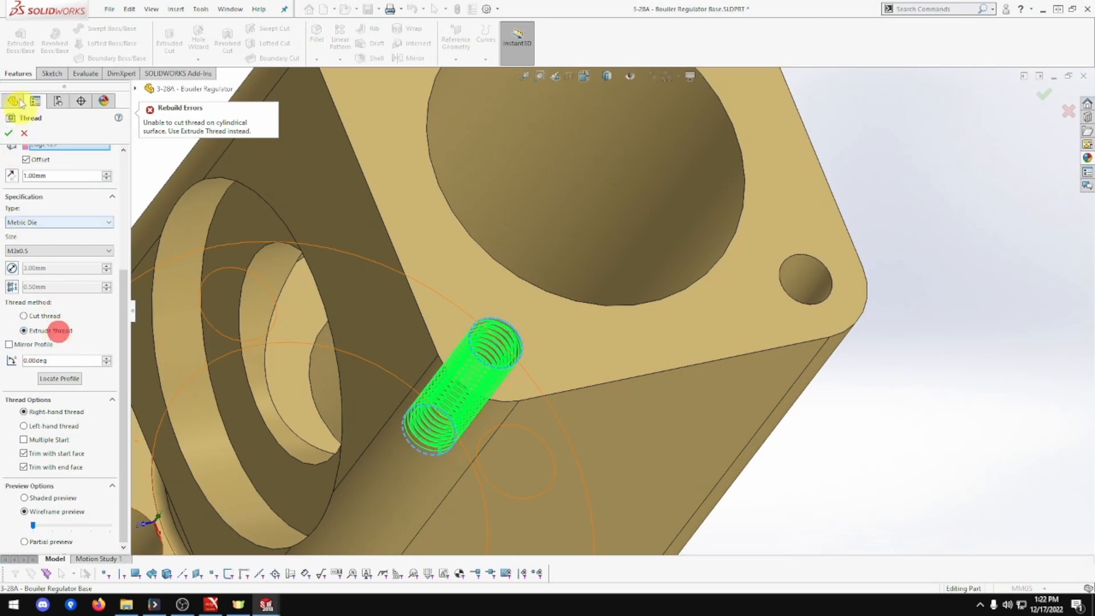
{"action": "left_click", "coordinate": [9, 134]}
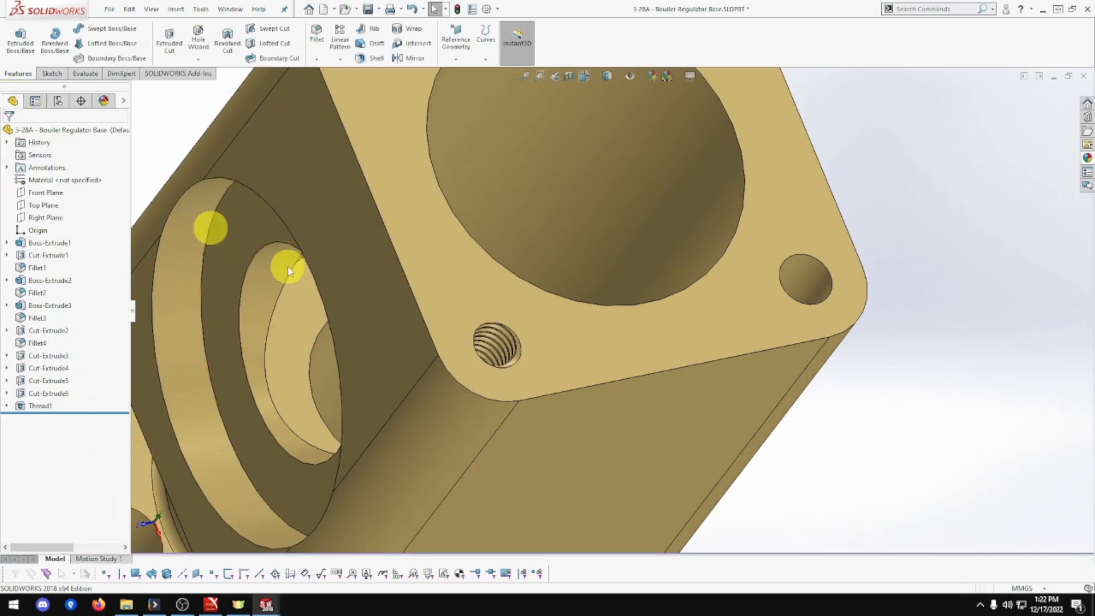
Start a second M3x0.5 Metric Die thread in the adjacent unthreaded corner hole, running from its bottom edge up to its top edge
{"action": "scroll", "coordinate": [273, 267], "scroll_direction": "up", "scroll_amount": 3}
{"action": "scroll", "coordinate": [430, 245], "scroll_direction": "up", "scroll_amount": 4}
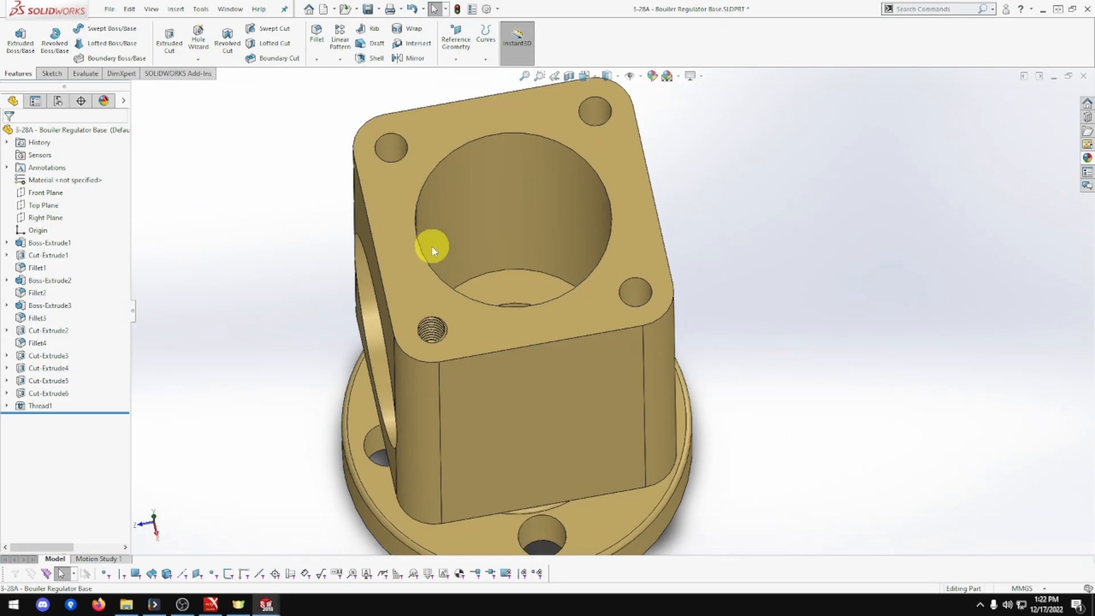
{"action": "scroll", "coordinate": [631, 311], "scroll_direction": "down", "scroll_amount": 2}
{"action": "mouse_move", "coordinate": [630, 313]}
{"action": "middle_mouse_down"}
{"action": "mouse_move", "coordinate": [632, 300]}
{"action": "mouse_move", "coordinate": [631, 327]}
{"action": "mouse_move", "coordinate": [644, 323]}
{"action": "middle_mouse_up"}
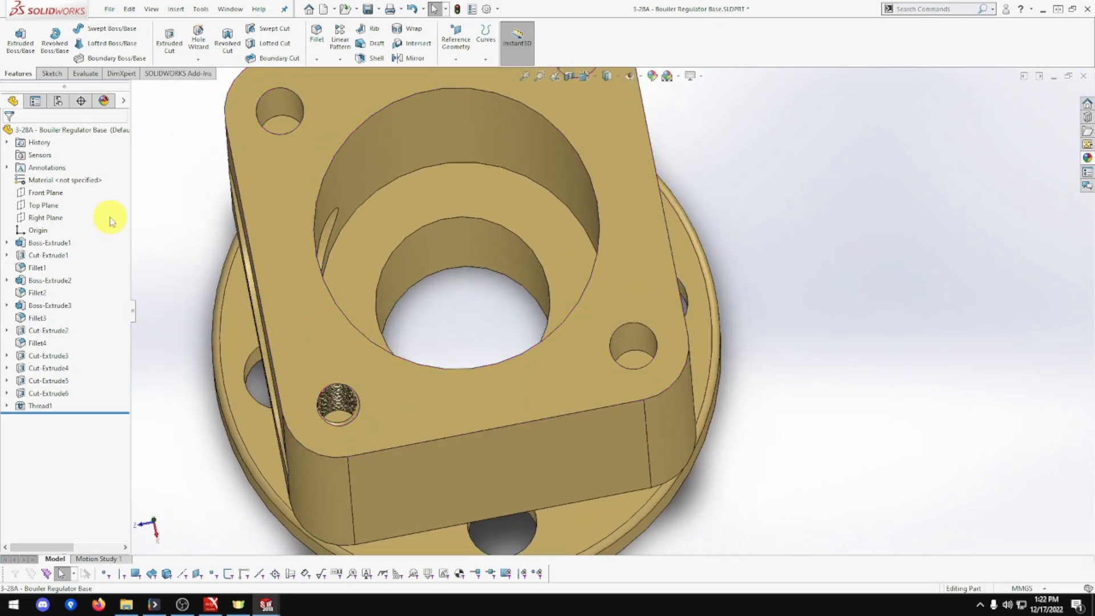
{"action": "left_click", "coordinate": [197, 58]}
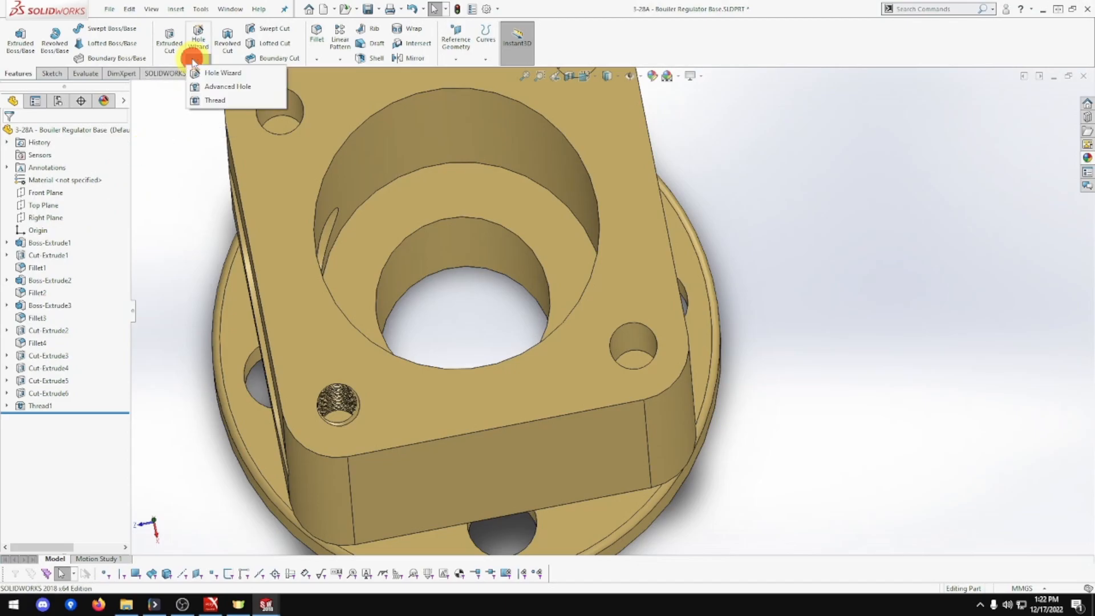
{"action": "left_click", "coordinate": [215, 100]}
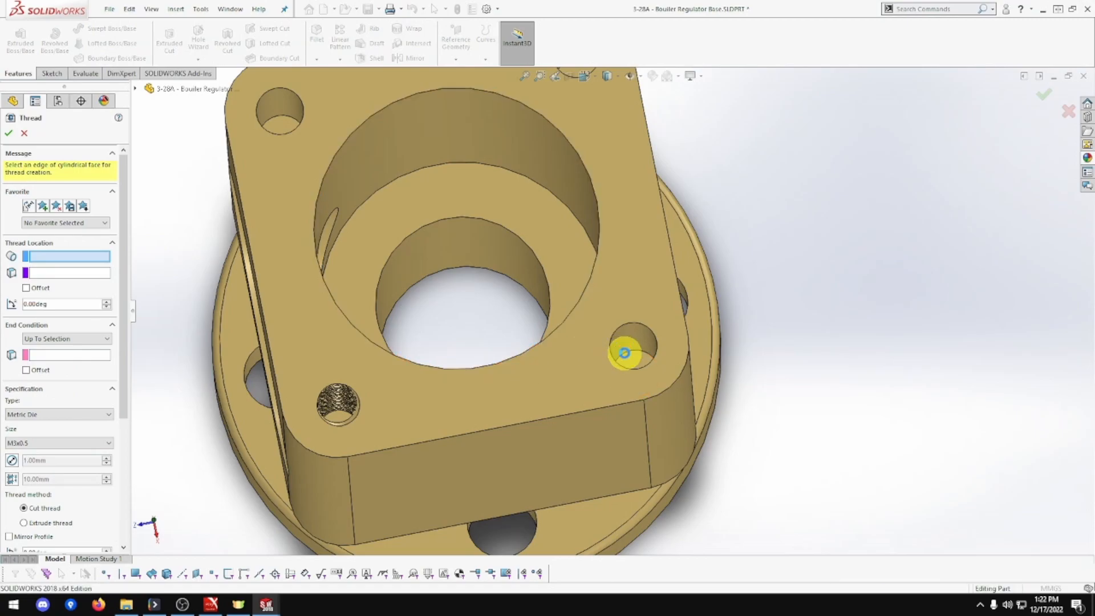
{"action": "left_click", "coordinate": [323, 371]}
{"action": "left_click", "coordinate": [79, 317]}
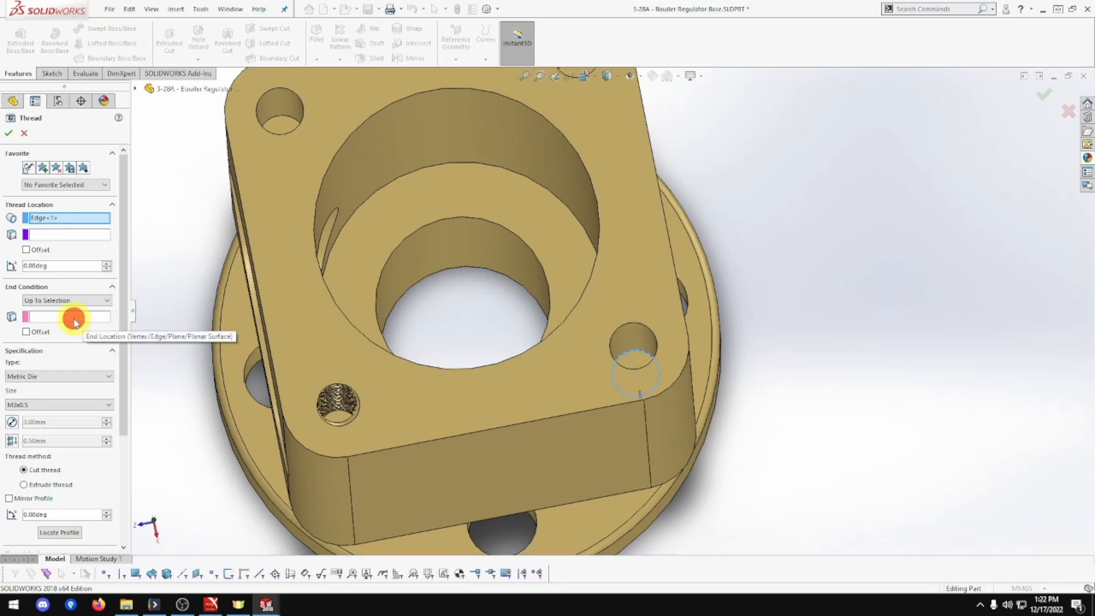
{"action": "left_click", "coordinate": [63, 318]}
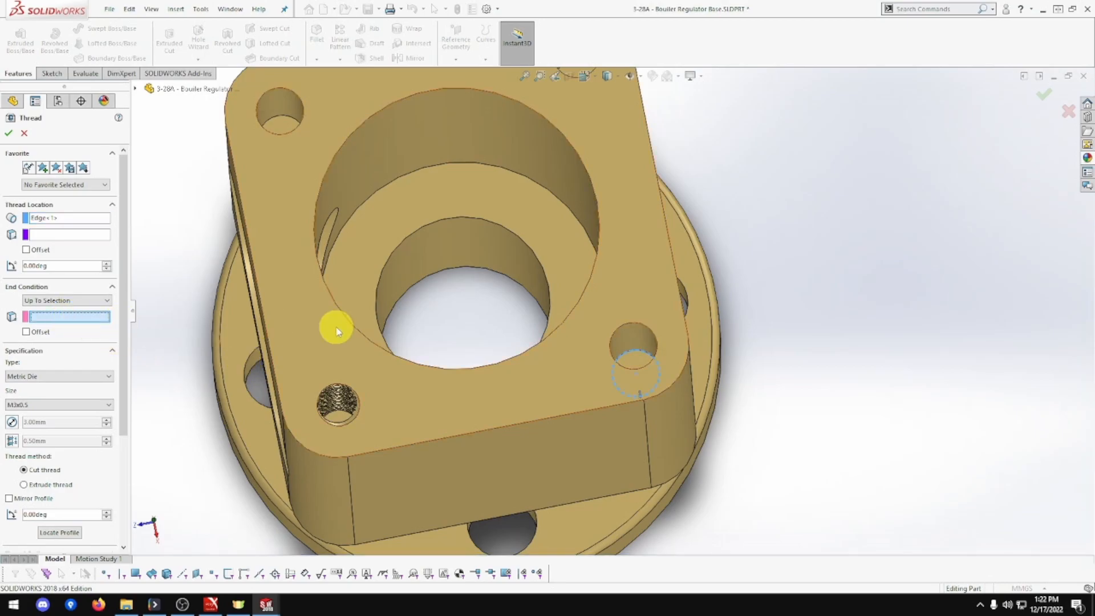
{"action": "left_click", "coordinate": [627, 323]}
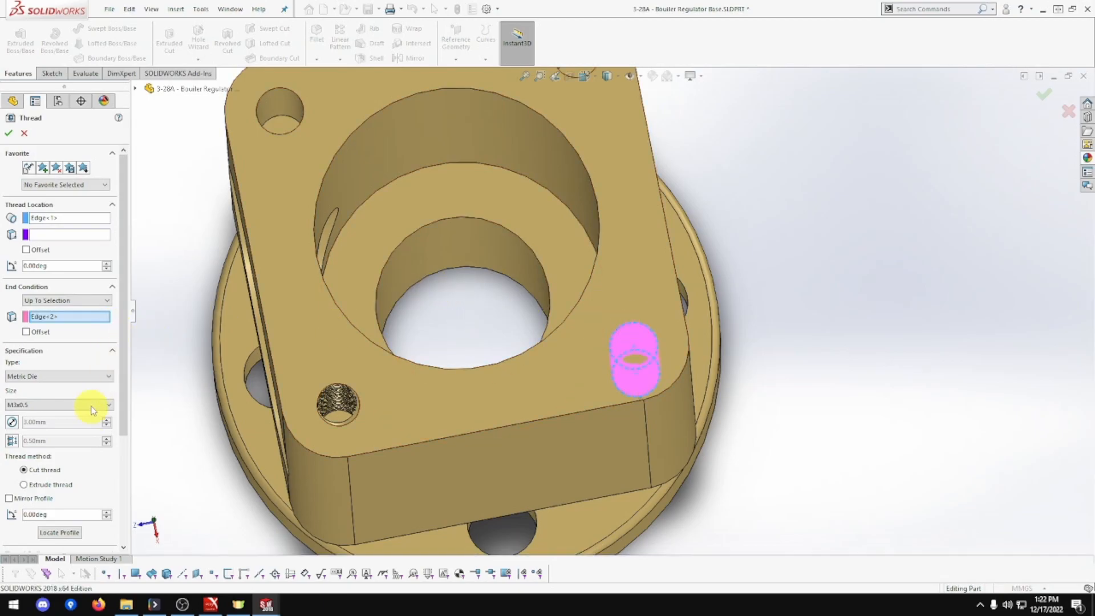
Offset the second thread's end by 1.00 mm, use the Extrude thread method, trim with the start face, and create the thread
{"action": "left_click", "coordinate": [52, 334]}
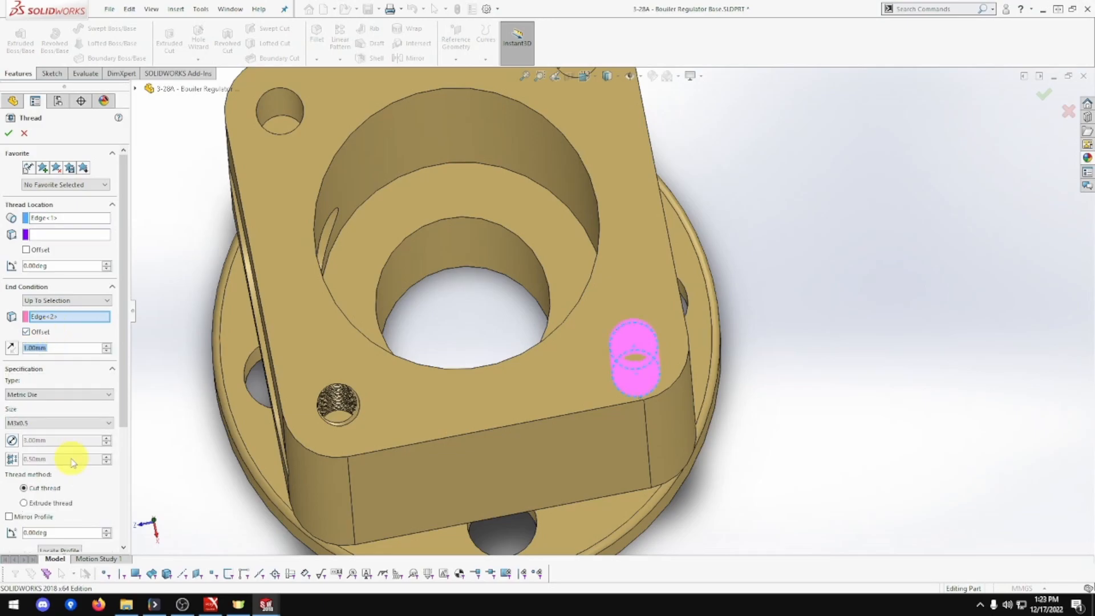
{"action": "left_click", "coordinate": [60, 506]}
{"action": "scroll", "coordinate": [80, 482], "scroll_direction": "down", "scroll_amount": 3}
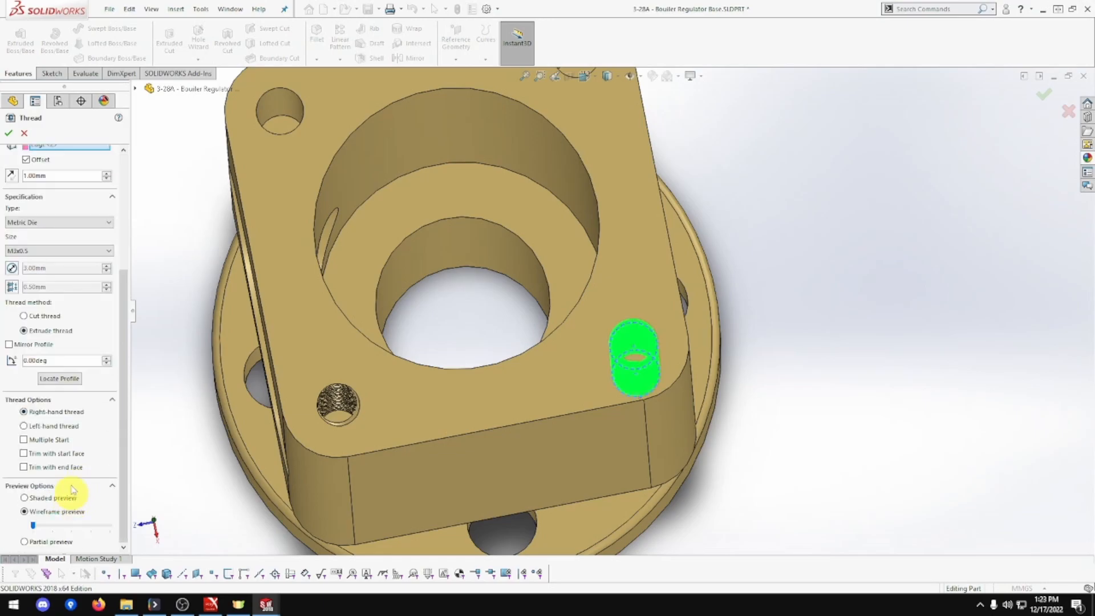
{"action": "left_click", "coordinate": [63, 454]}
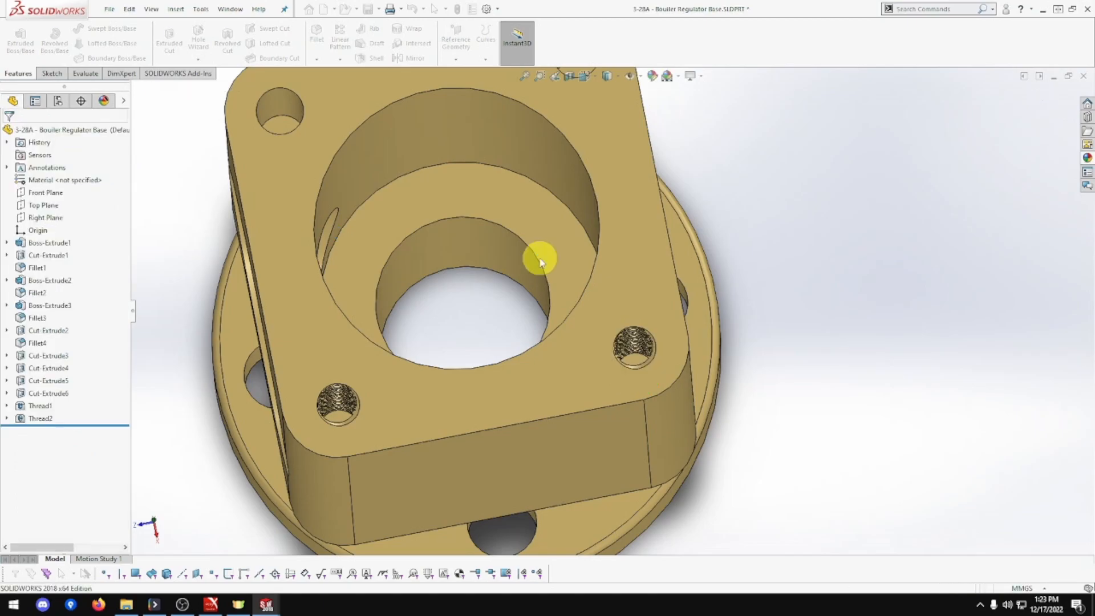
{"action": "scroll", "coordinate": [539, 259], "scroll_direction": "up", "scroll_amount": 5}
{"action": "scroll", "coordinate": [570, 168], "scroll_direction": "down", "scroll_amount": 5}
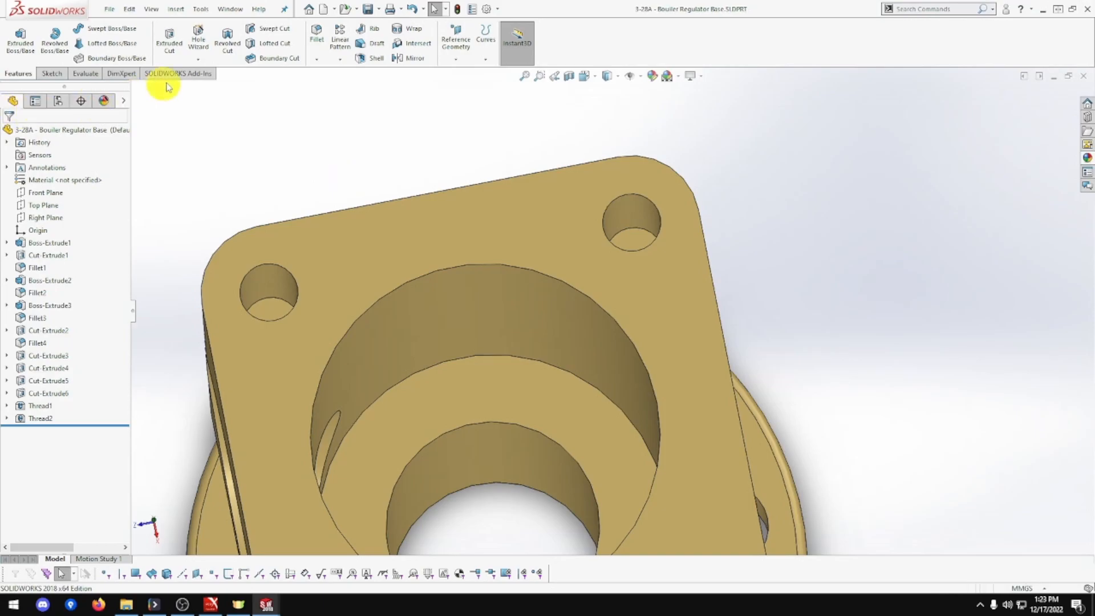
Start a third M3x0.5 Metric Die thread in an unthreaded corner hole, running from its bottom edge up to its top edge
{"action": "left_click", "coordinate": [197, 60]}
{"action": "left_click", "coordinate": [207, 101]}
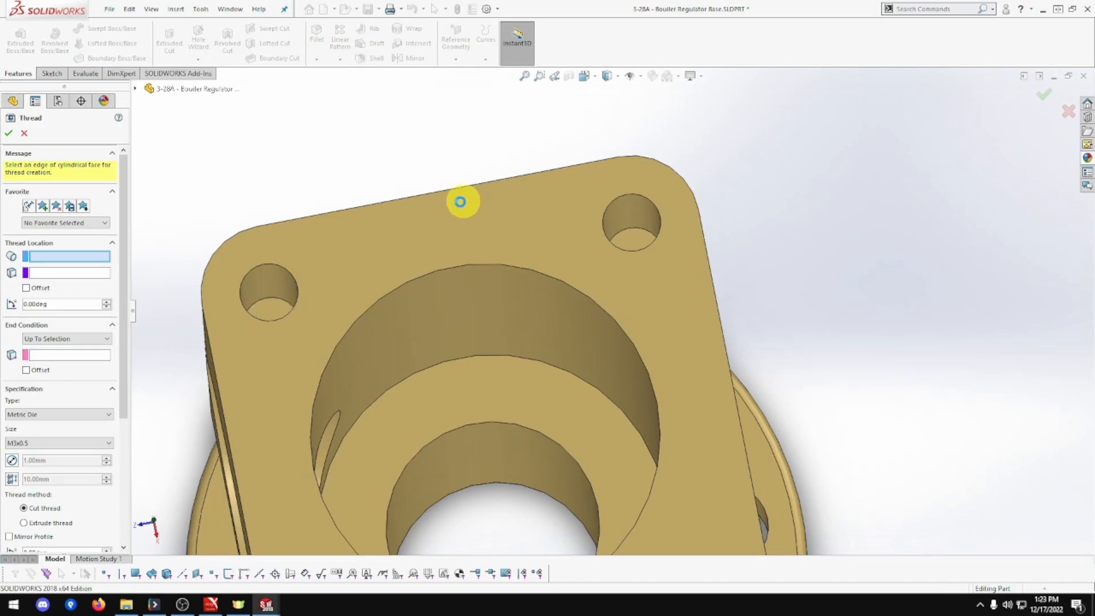
{"action": "left_click", "coordinate": [288, 302]}
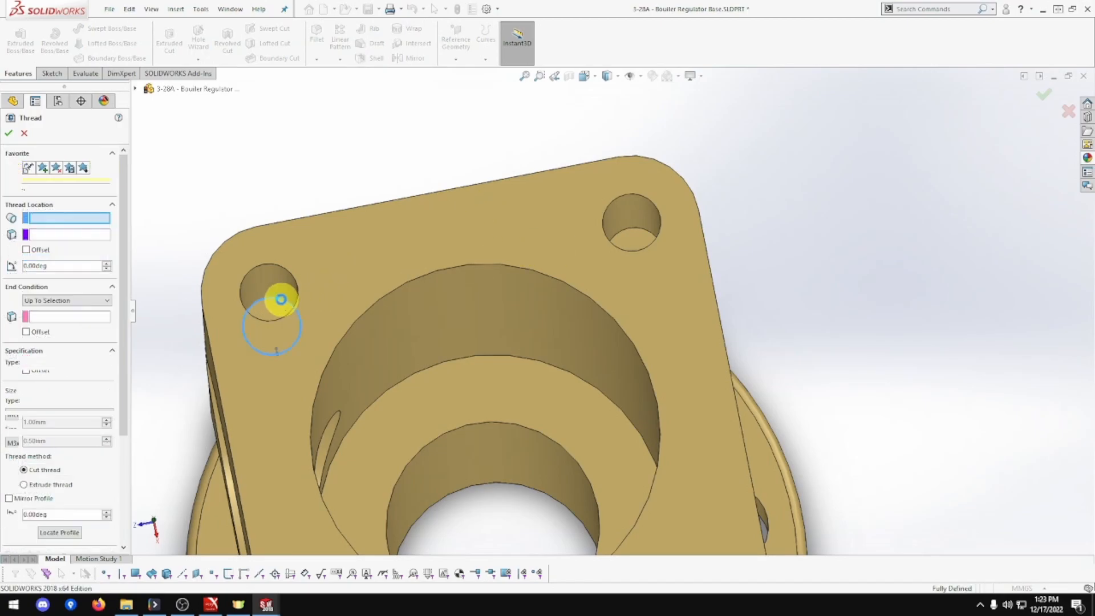
{"action": "left_click", "coordinate": [44, 317]}
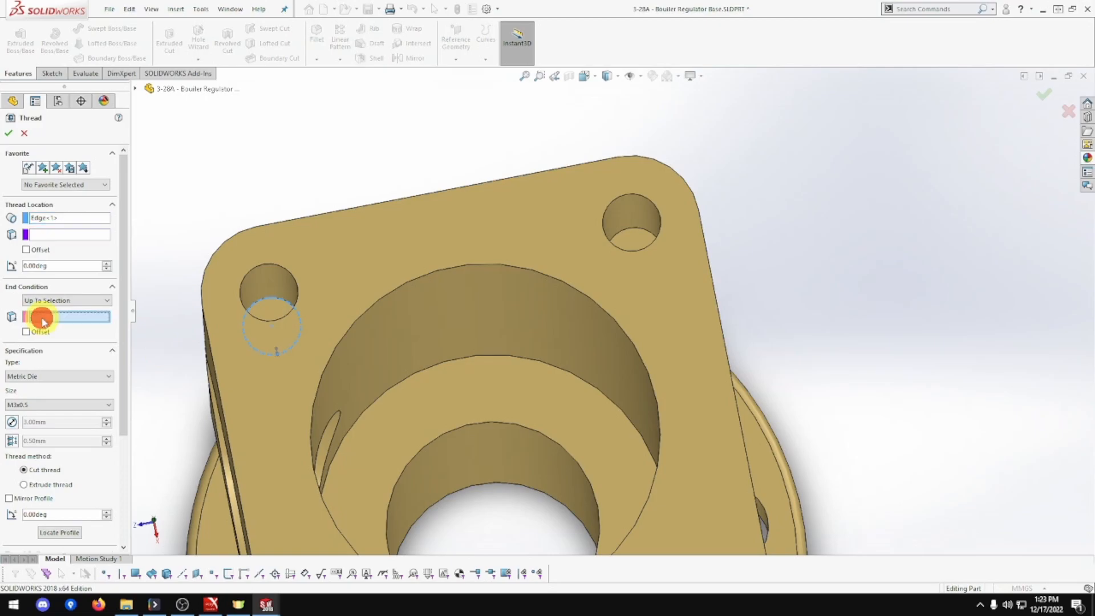
{"action": "left_click", "coordinate": [275, 263]}
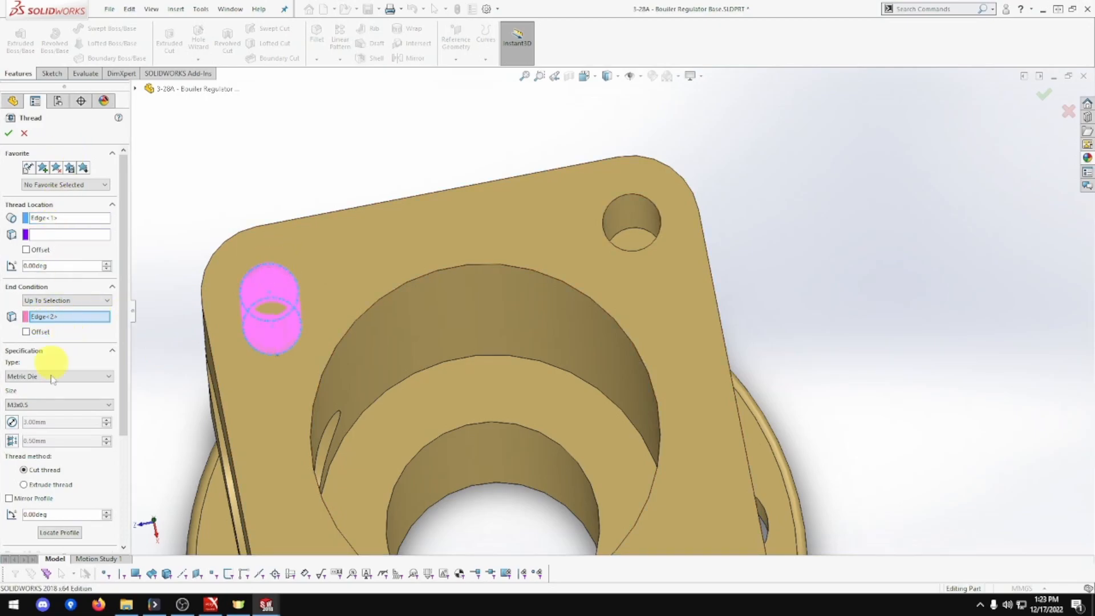
Use the Extrude thread method for the third thread, create it, and save the part
{"action": "left_click", "coordinate": [62, 486]}
{"action": "scroll", "coordinate": [65, 479], "scroll_direction": "down", "scroll_amount": 3}
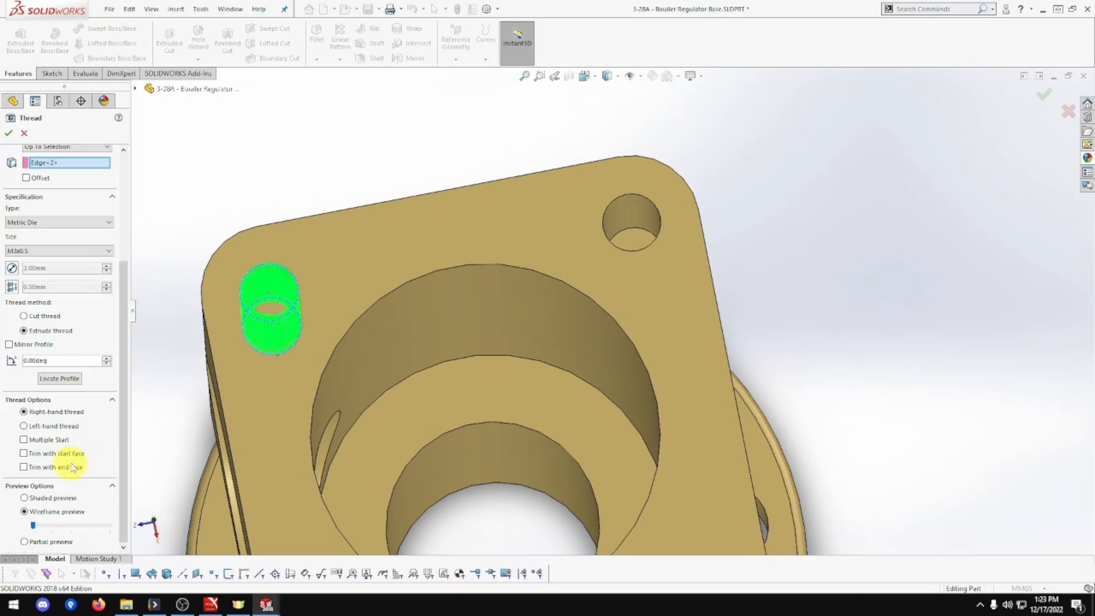
{"action": "left_click", "coordinate": [9, 133]}
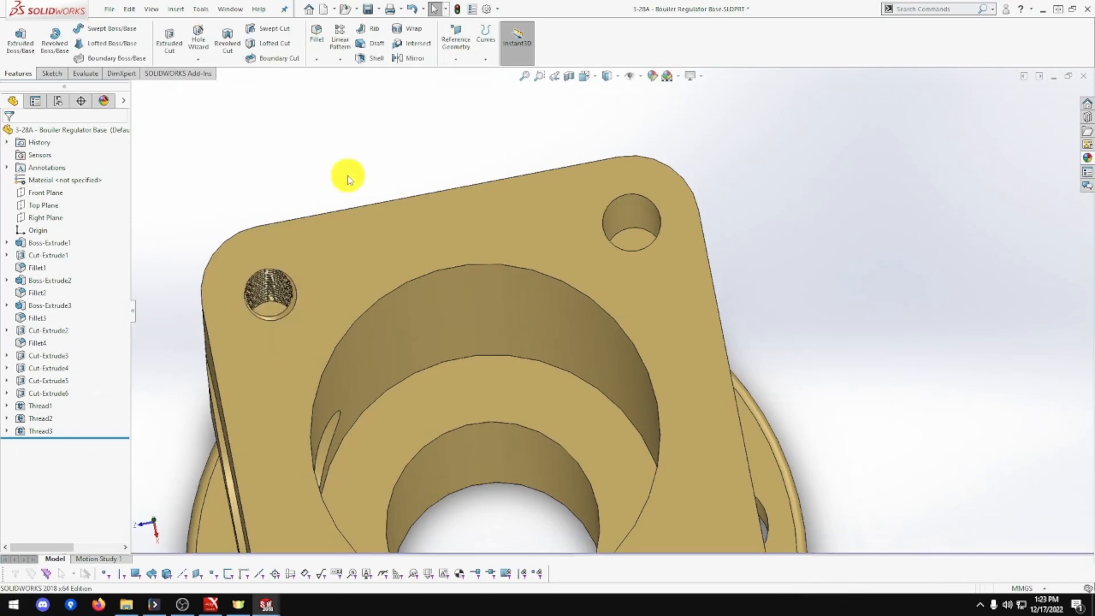
{"action": "key", "text": "ctrl+s"}
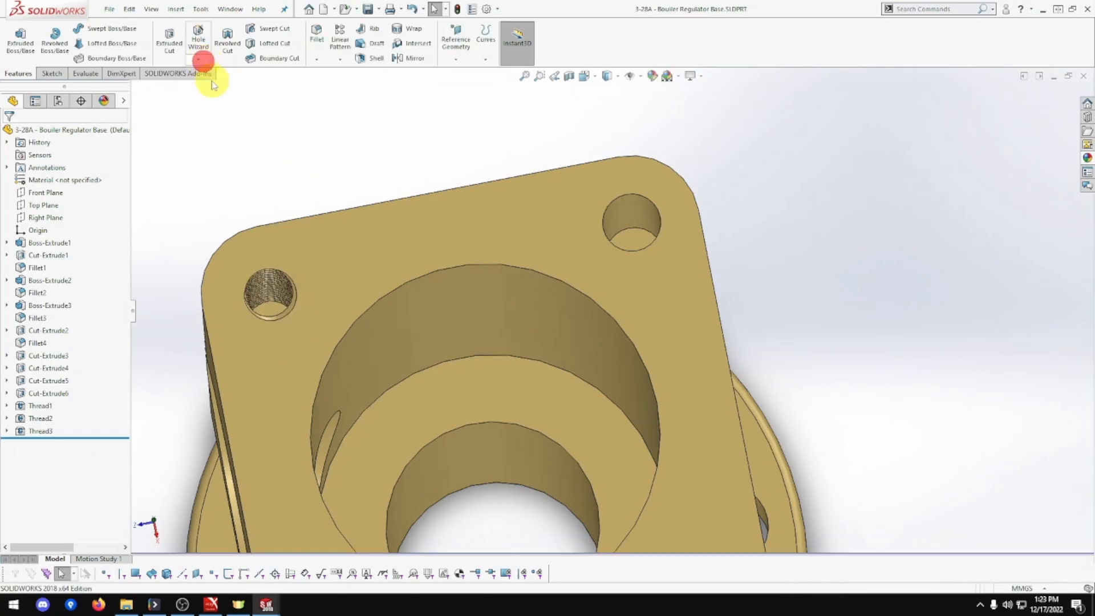
Start a fourth M3x0.5 Metric Die thread in the last unthreaded corner hole, from its bottom edge up to its top edge
{"action": "left_click", "coordinate": [199, 58]}
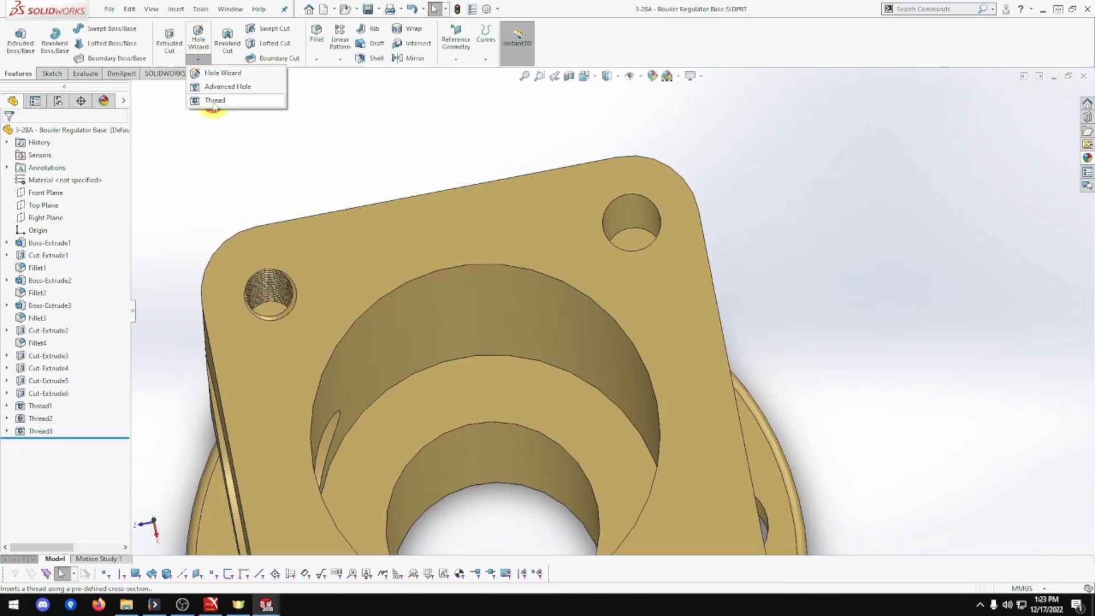
{"action": "left_click", "coordinate": [213, 101]}
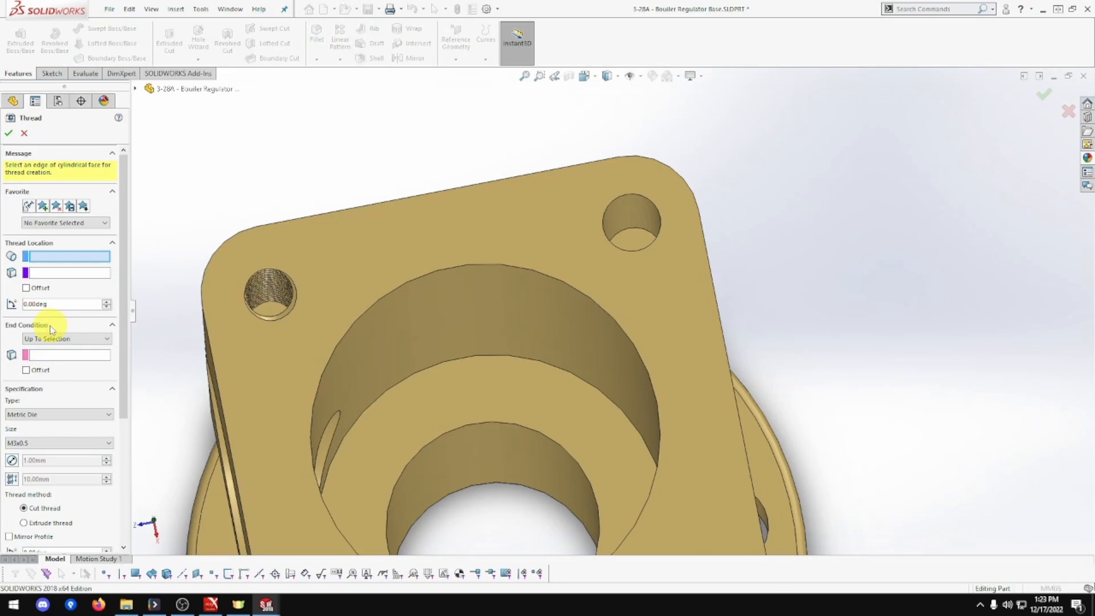
{"action": "left_click", "coordinate": [33, 317]}
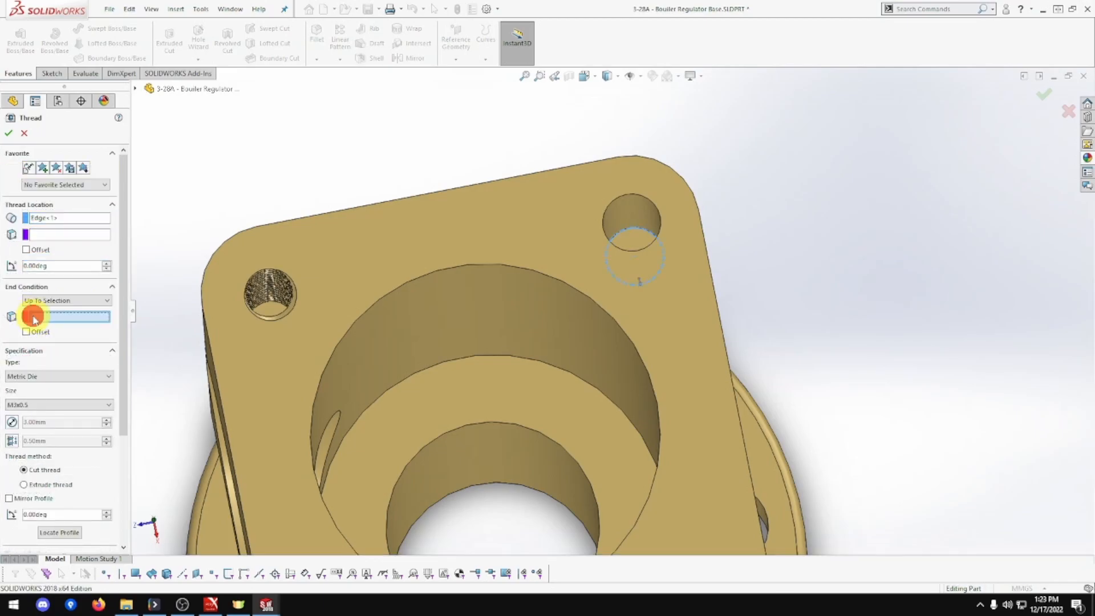
{"action": "left_click", "coordinate": [619, 197]}
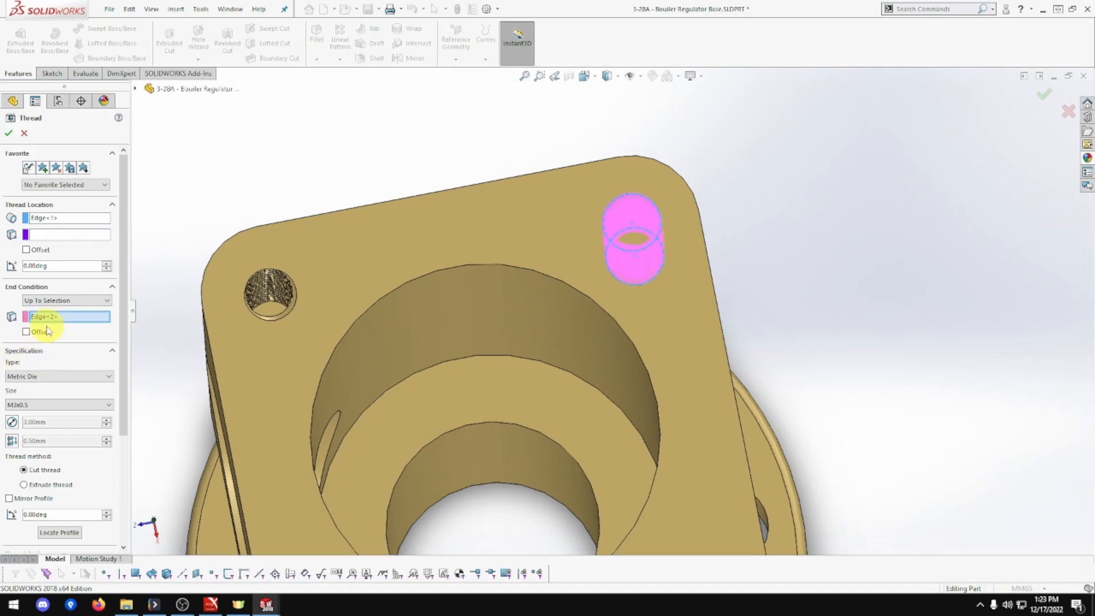
Create the fourth thread with the Extrude thread method trimmed with the start face, and close the base part to return to the assembly
{"action": "left_click", "coordinate": [56, 484]}
{"action": "scroll", "coordinate": [82, 476], "scroll_direction": "down", "scroll_amount": 3}
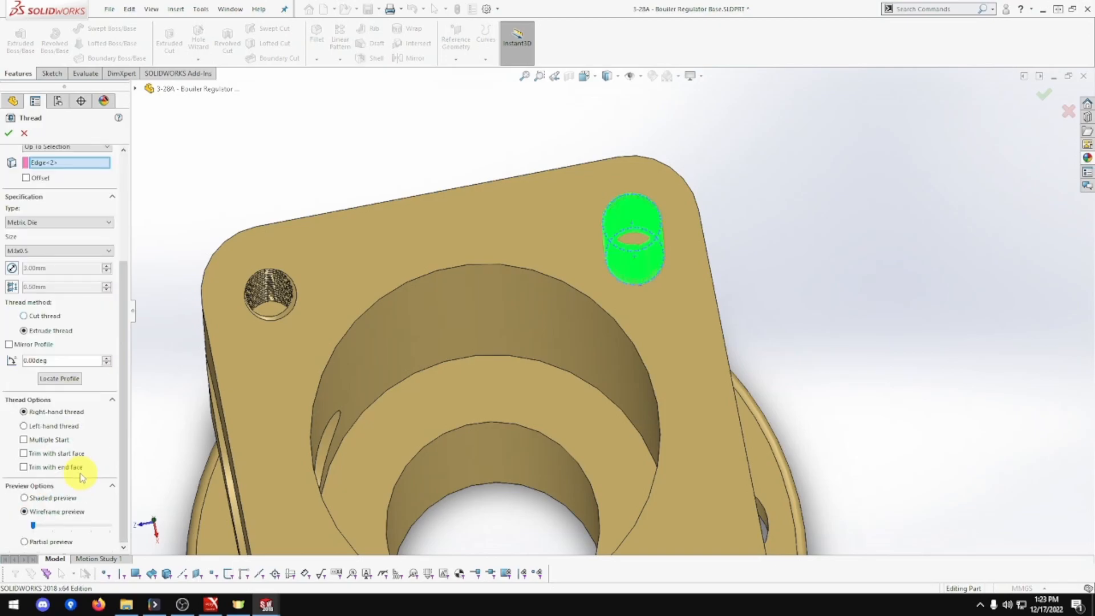
{"action": "left_click", "coordinate": [67, 453]}
{"action": "left_click", "coordinate": [8, 133]}
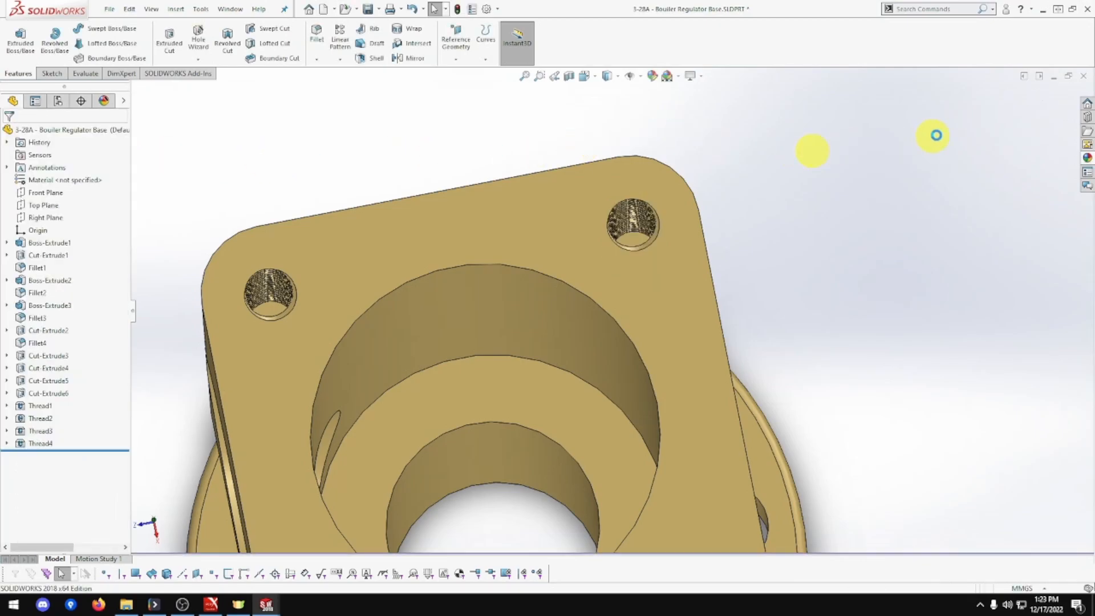
{"action": "left_click", "coordinate": [1083, 77]}
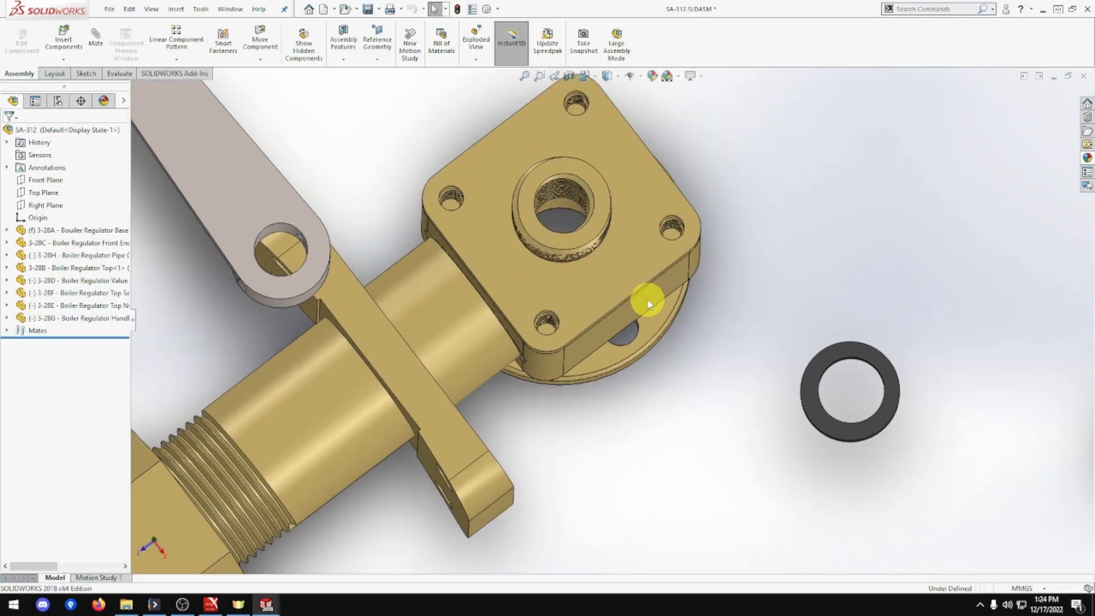
Examine the threaded corner bolt holes and the fit of the regulator top on the base in the assembly
{"action": "scroll", "coordinate": [647, 300], "scroll_direction": "up", "scroll_amount": 2}
{"action": "mouse_move", "coordinate": [648, 300]}
{"action": "middle_mouse_down"}
{"action": "mouse_move", "coordinate": [626, 247]}
{"action": "mouse_move", "coordinate": [640, 291]}
{"action": "middle_mouse_up"}
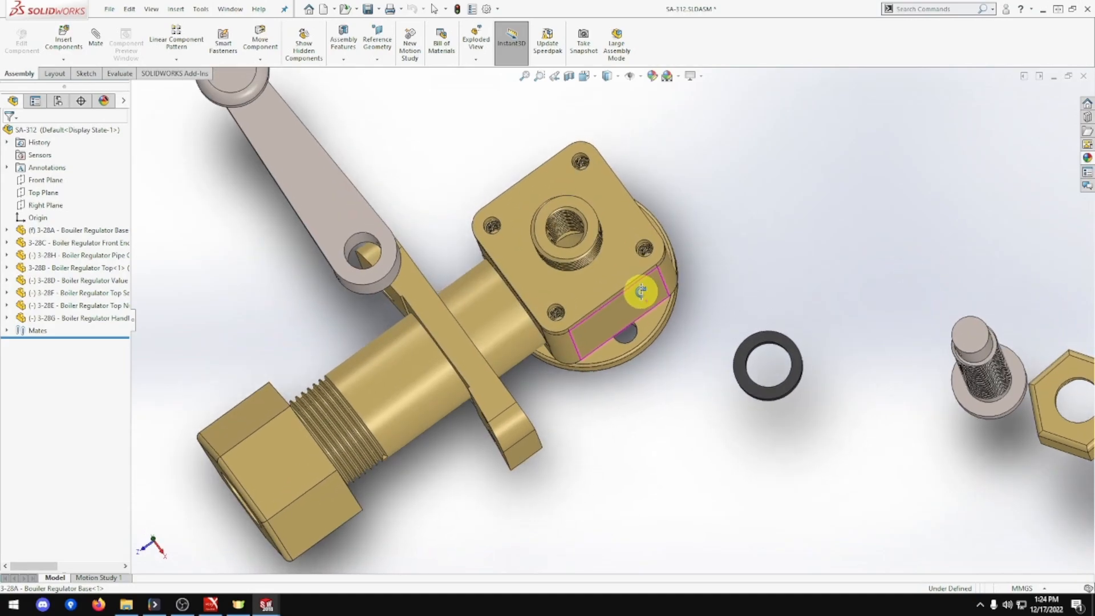
{"action": "scroll", "coordinate": [634, 291], "scroll_direction": "down", "scroll_amount": 4}
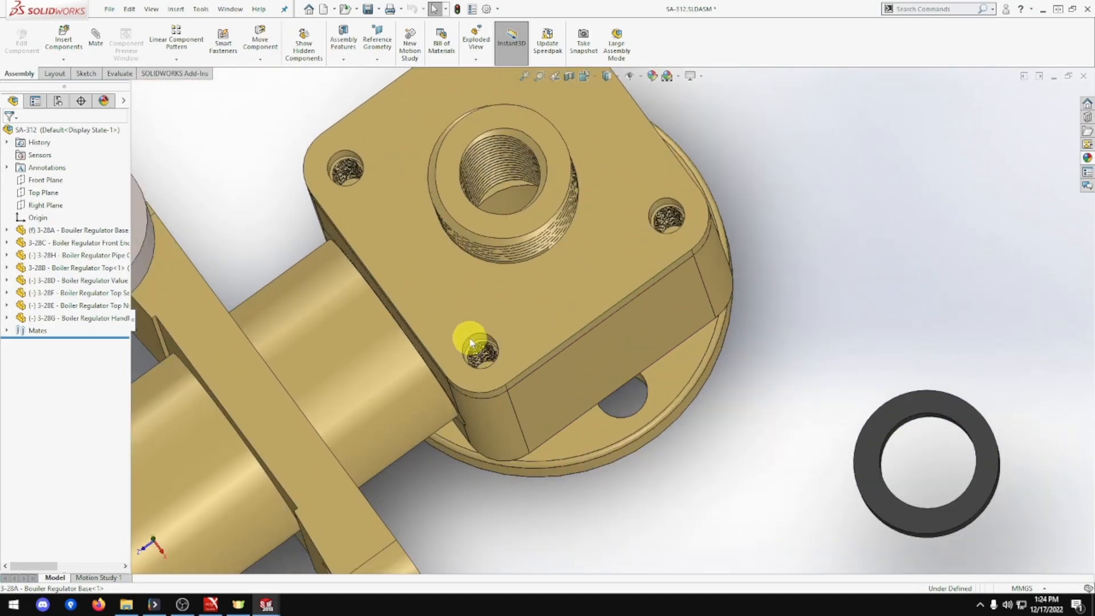
{"action": "scroll", "coordinate": [471, 343], "scroll_direction": "down", "scroll_amount": 3}
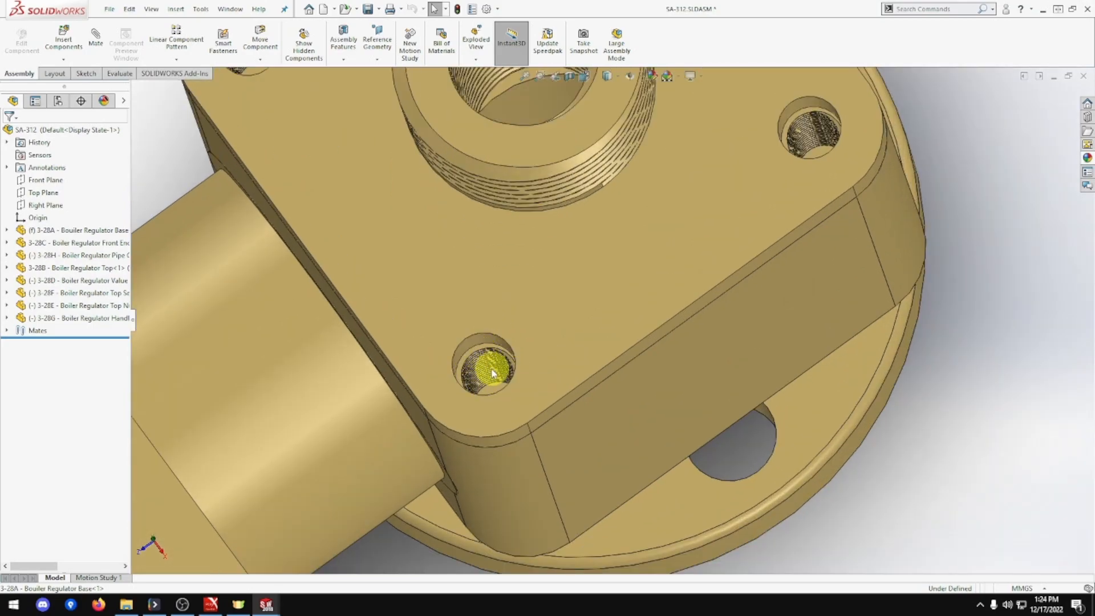
{"action": "scroll", "coordinate": [496, 372], "scroll_direction": "up", "scroll_amount": 6}
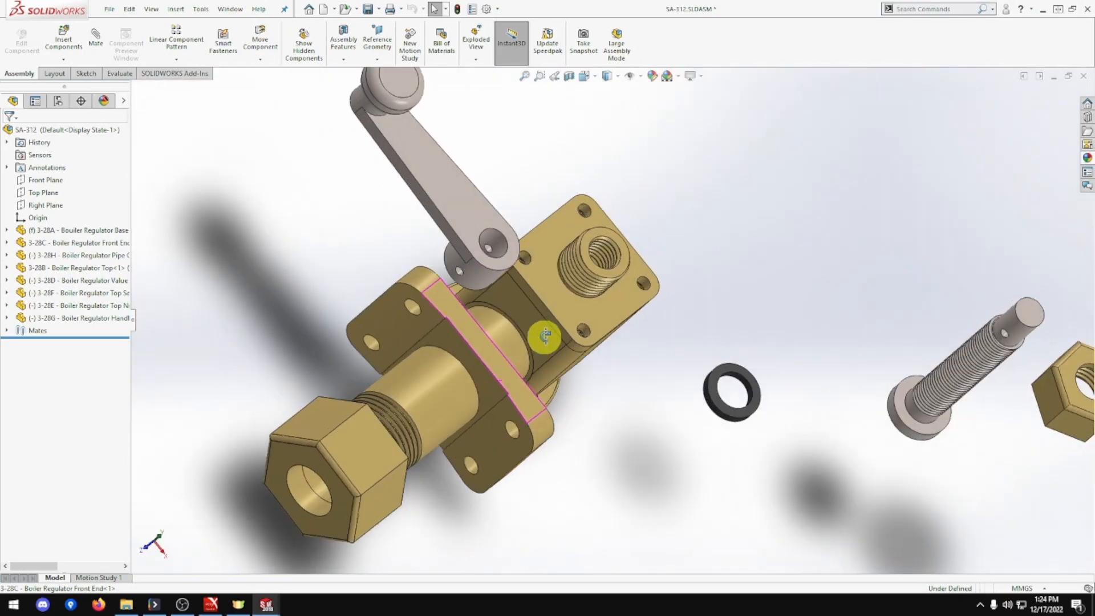
{"action": "middle_click_drag", "start_coordinate": [546, 336], "coordinate": [550, 324]}
{"action": "scroll", "coordinate": [551, 323], "scroll_direction": "down", "scroll_amount": 1}
{"action": "scroll", "coordinate": [663, 341], "scroll_direction": "up", "scroll_amount": 1}
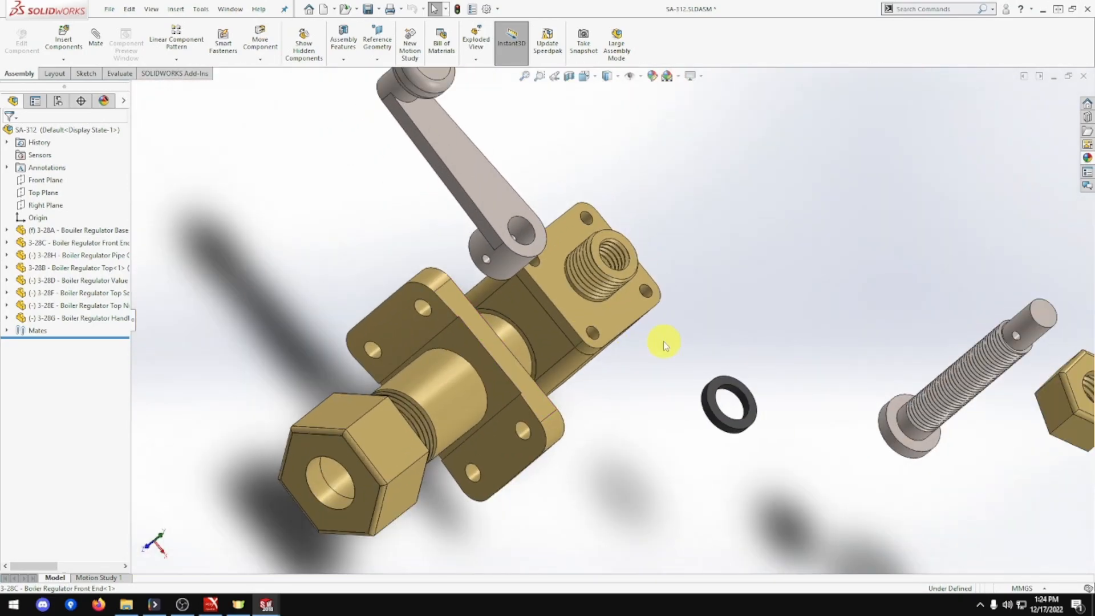
{"action": "scroll", "coordinate": [695, 349], "scroll_direction": "down", "scroll_amount": 1}
{"action": "scroll", "coordinate": [767, 354], "scroll_direction": "down", "scroll_amount": 2}
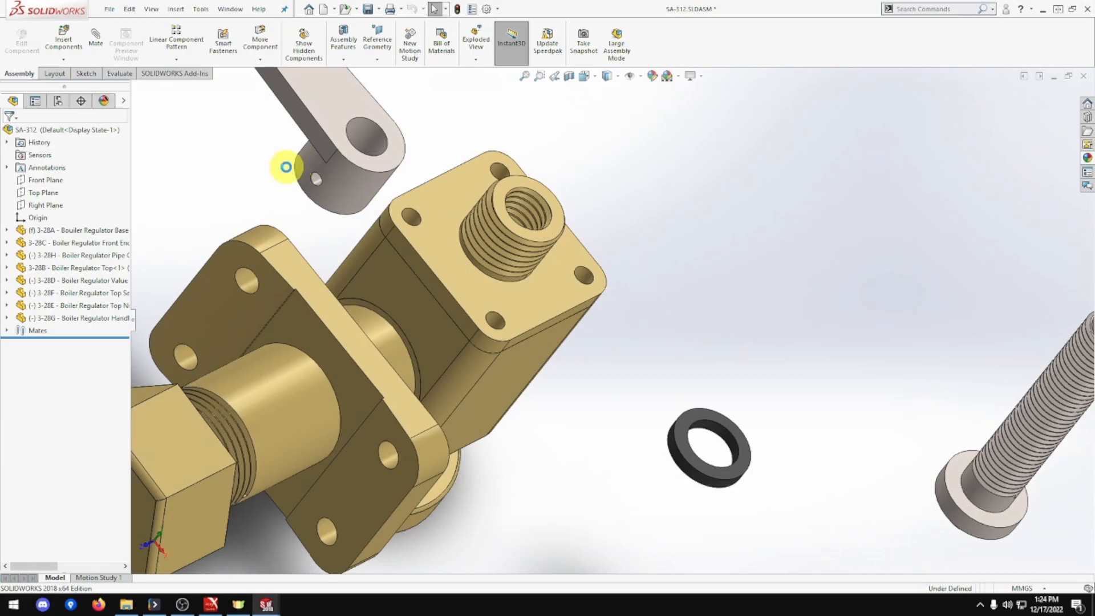
Open the Mate tool for the assembly
{"action": "left_click", "coordinate": [95, 36]}
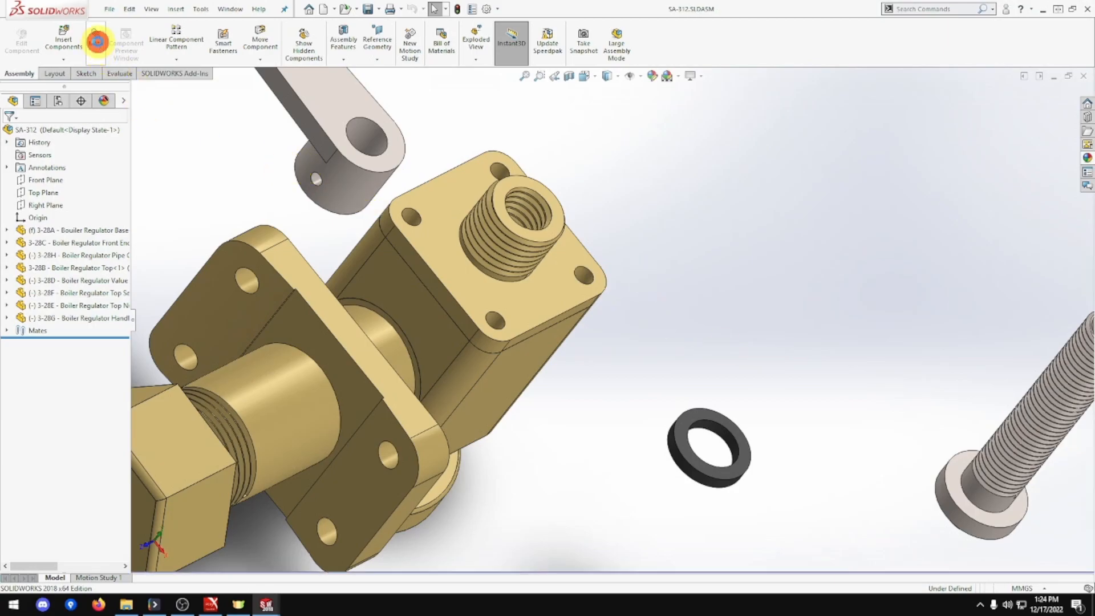
{"action": "left_click", "coordinate": [522, 227]}
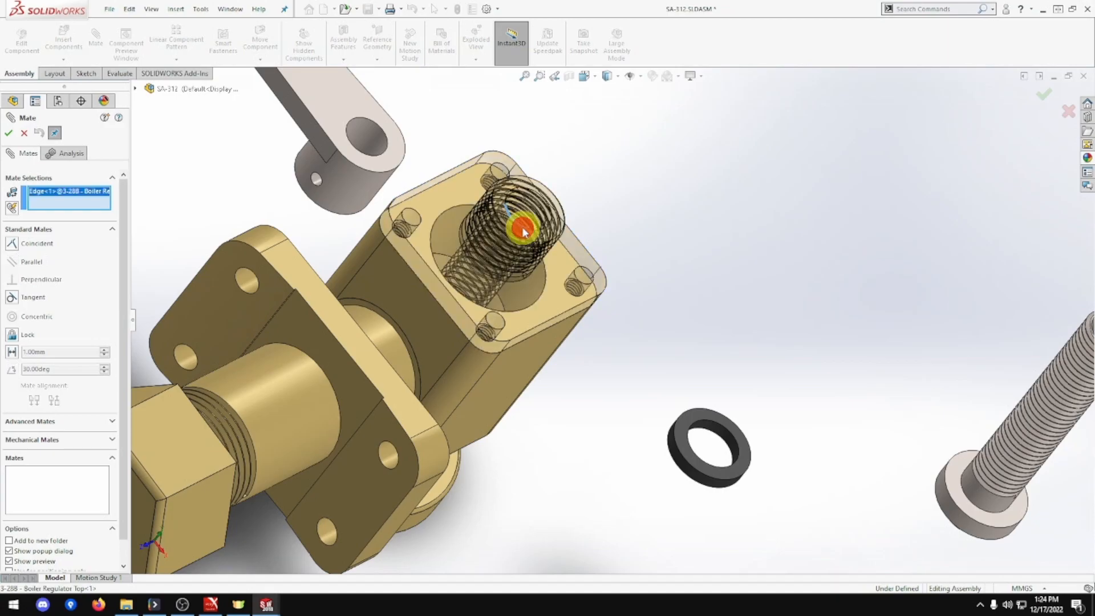
{"action": "left_click", "coordinate": [509, 200]}
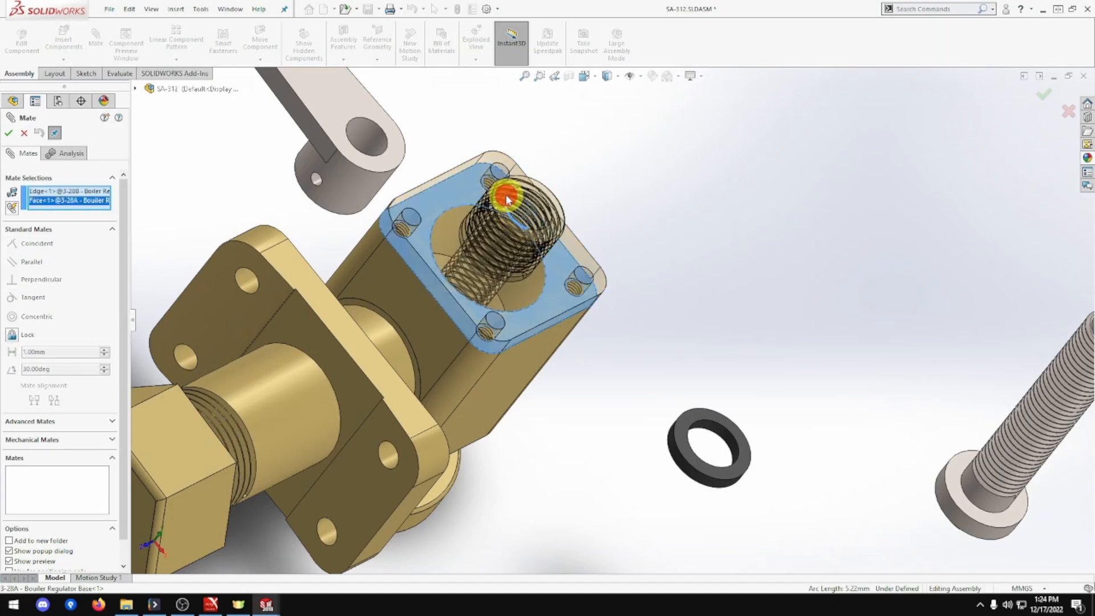
{"action": "right_click", "coordinate": [105, 196]}
{"action": "left_click", "coordinate": [112, 202]}
{"action": "scroll", "coordinate": [580, 223], "scroll_direction": "down", "scroll_amount": 5}
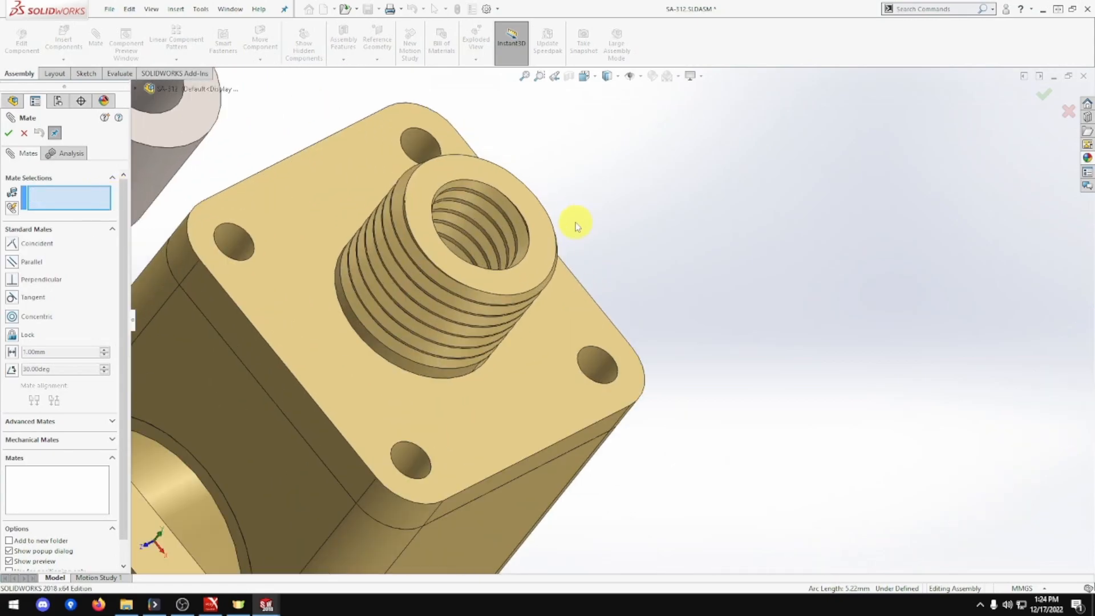
{"action": "left_click", "coordinate": [523, 253]}
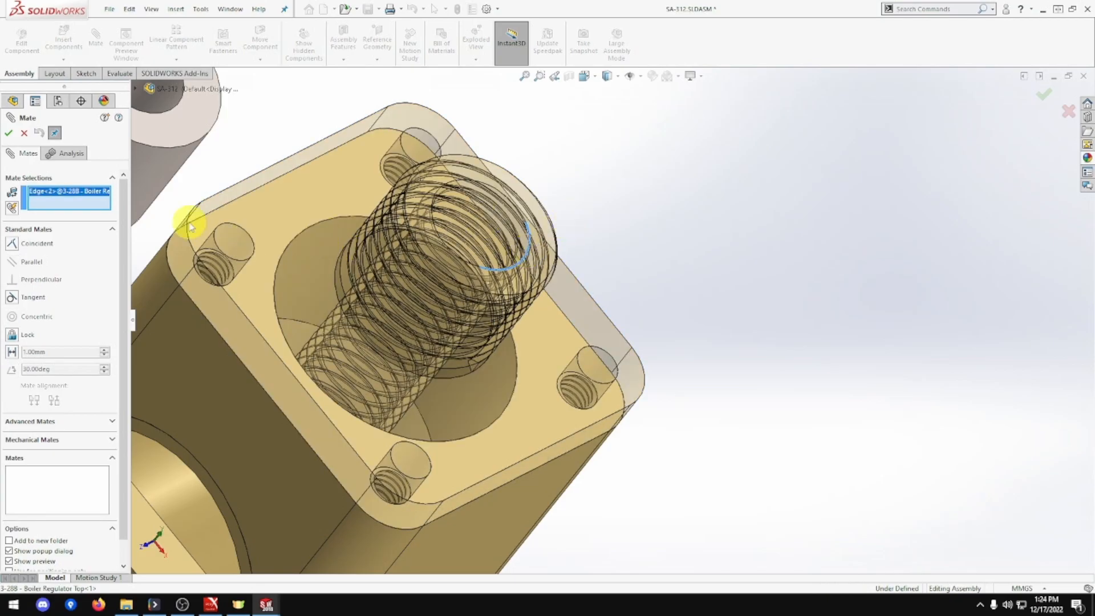
{"action": "right_click", "coordinate": [88, 199]}
{"action": "left_click", "coordinate": [104, 204]}
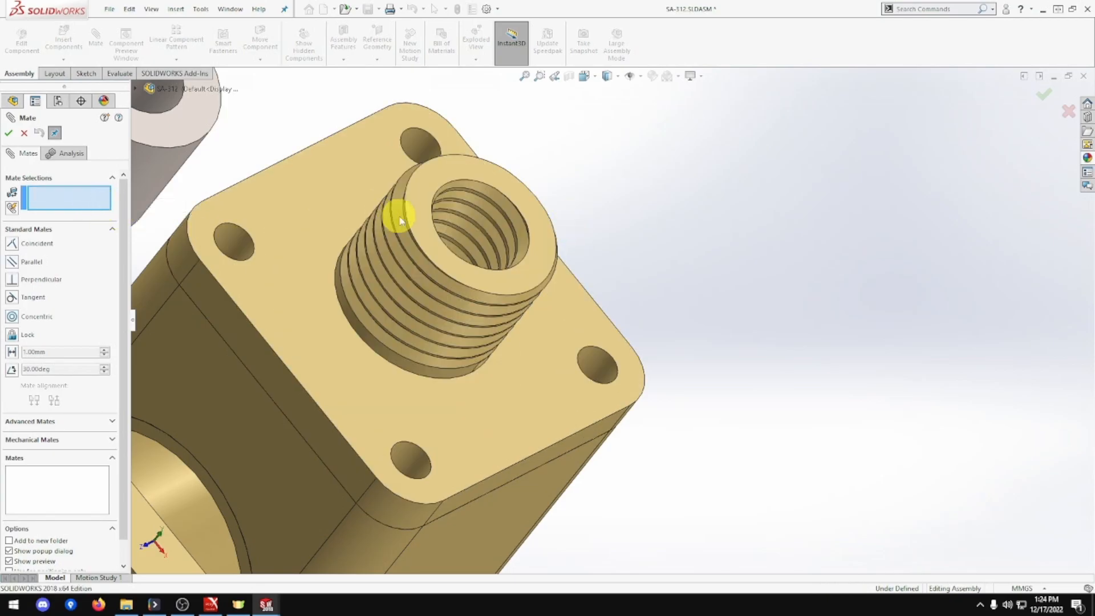
{"action": "left_click", "coordinate": [427, 253]}
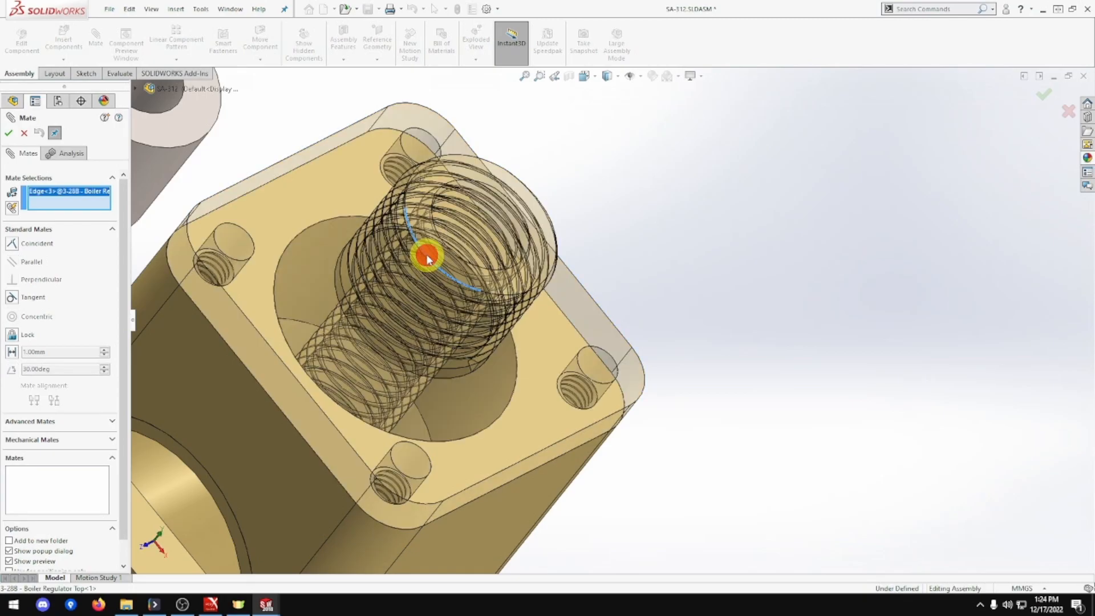
{"action": "right_click", "coordinate": [86, 200]}
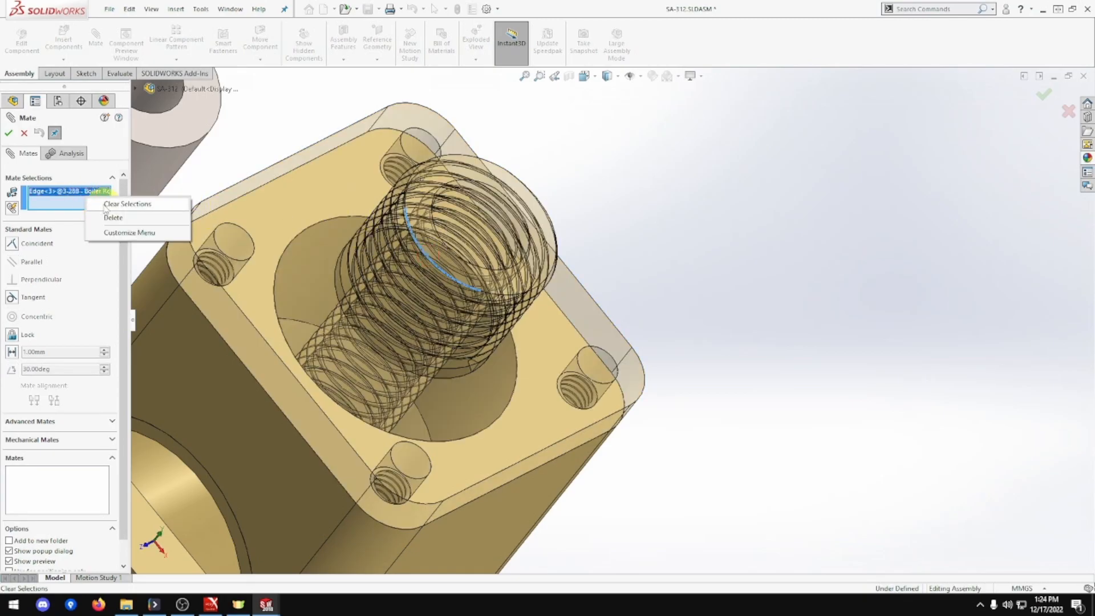
{"action": "left_click", "coordinate": [106, 205]}
{"action": "scroll", "coordinate": [490, 253], "scroll_direction": "down", "scroll_amount": 3}
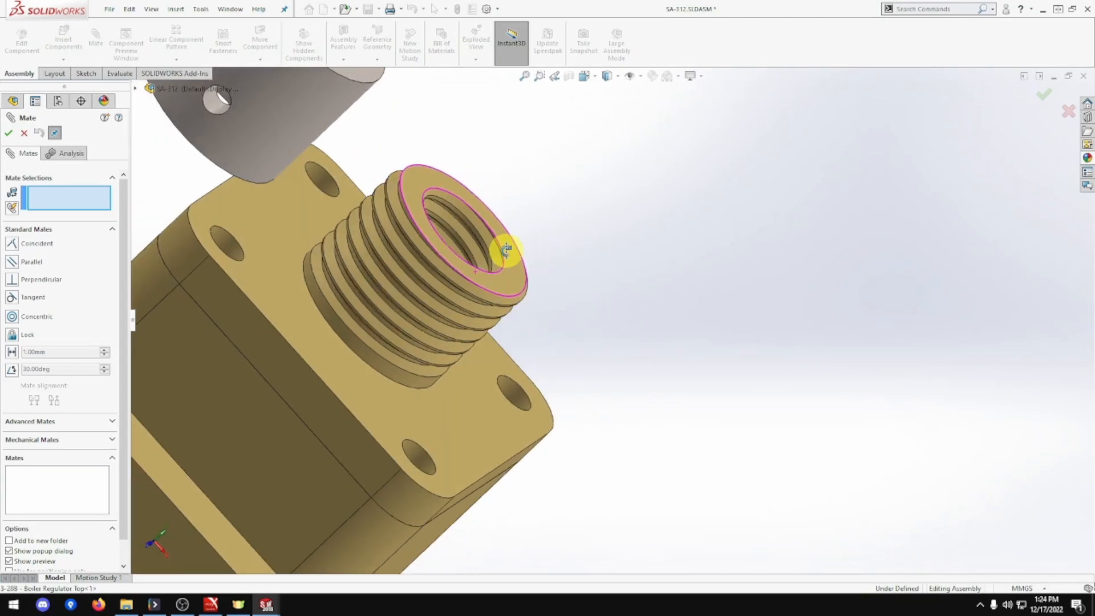
Add a tangent mate between the end face of the regulator top's threaded boss and the valve spindle's conical face
{"action": "left_click", "coordinate": [511, 275]}
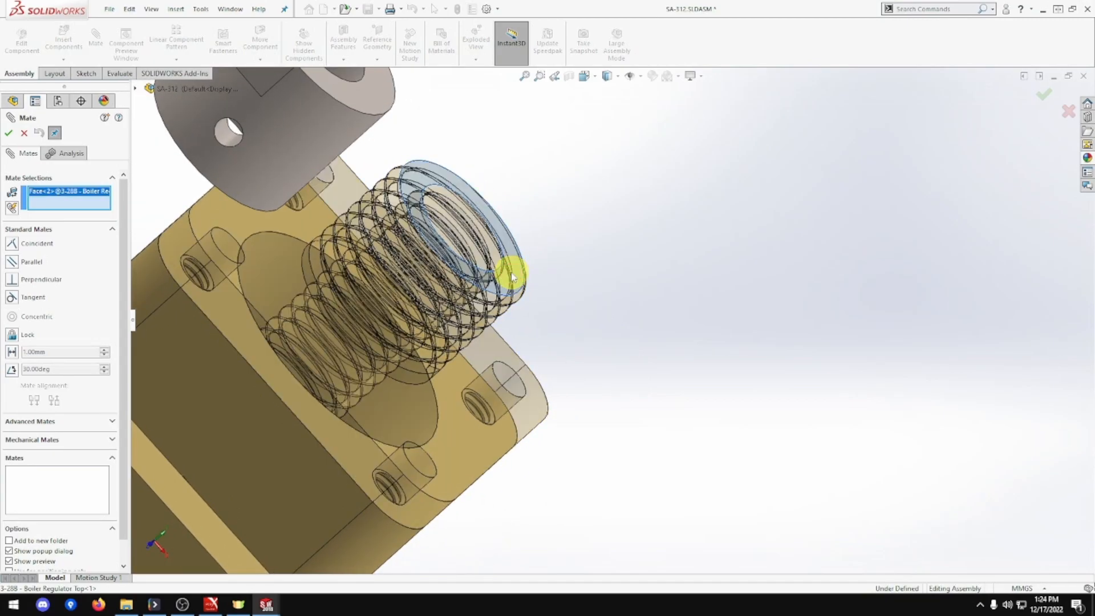
{"action": "scroll", "coordinate": [650, 317], "scroll_direction": "up", "scroll_amount": 4}
{"action": "scroll", "coordinate": [782, 420], "scroll_direction": "up", "scroll_amount": 1}
{"action": "scroll", "coordinate": [720, 501], "scroll_direction": "down", "scroll_amount": 3}
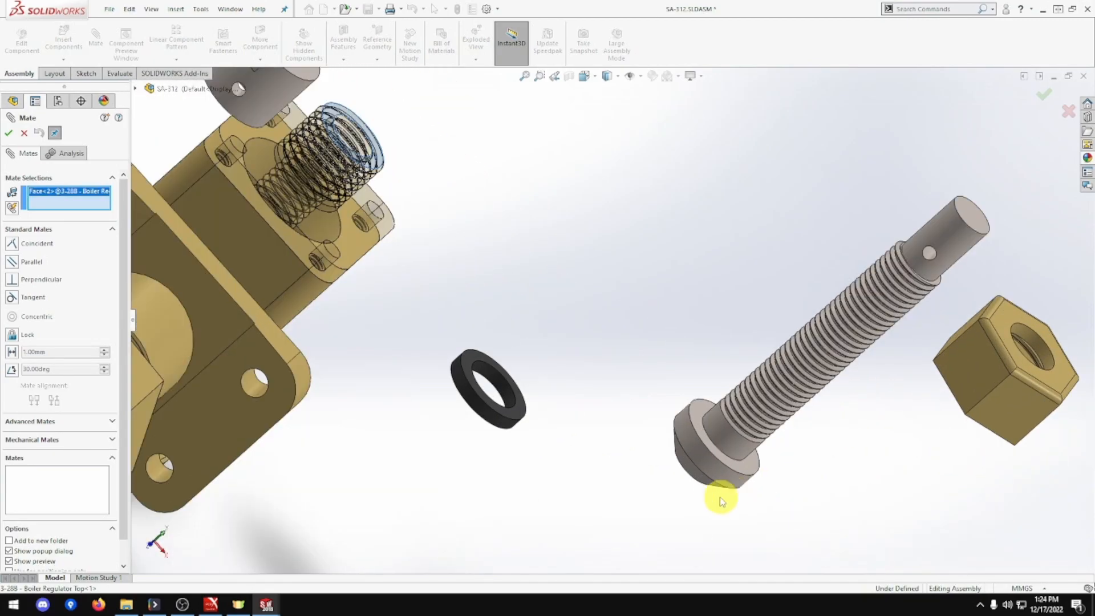
{"action": "left_click", "coordinate": [701, 478]}
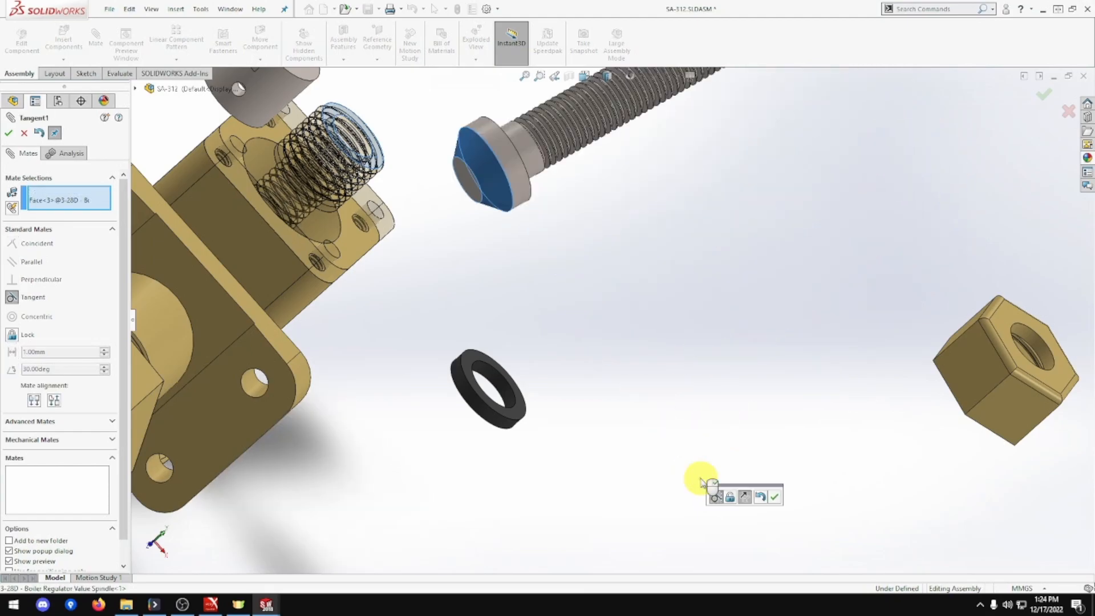
{"action": "left_click", "coordinate": [774, 498]}
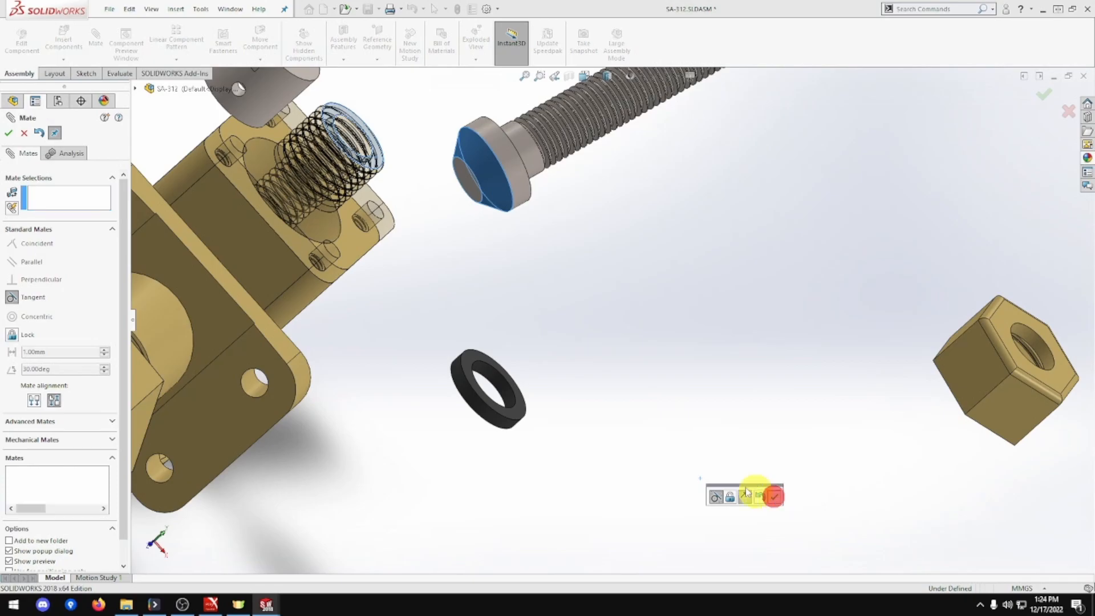
Try a parallel mate between the valve spindle's flat tip face and the end face of the regulator top's threaded boss
{"action": "scroll", "coordinate": [465, 250], "scroll_direction": "down", "scroll_amount": 2}
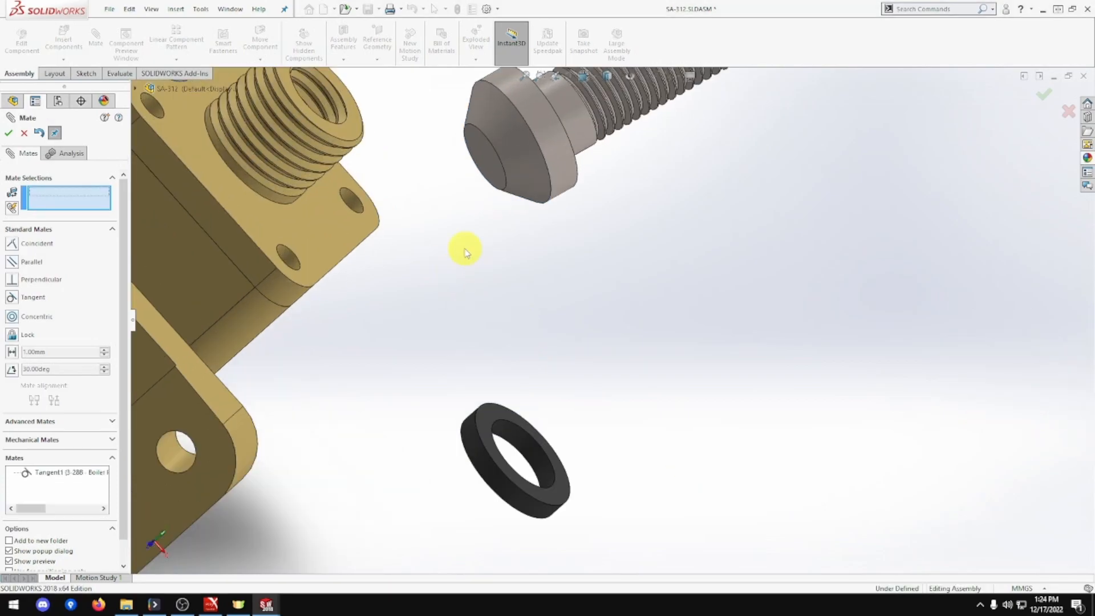
{"action": "left_click", "coordinate": [484, 164]}
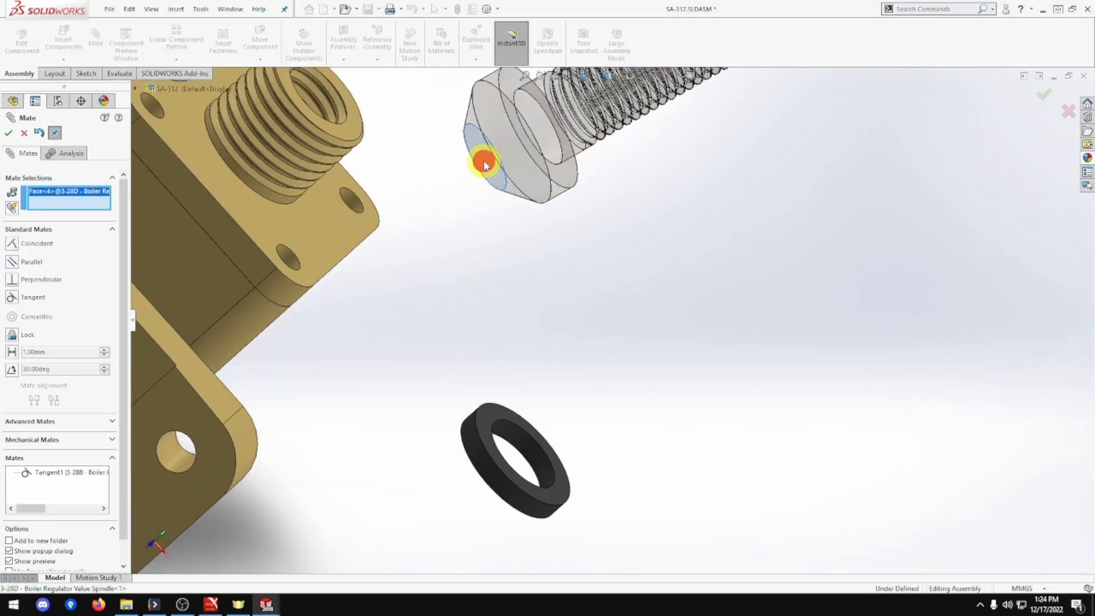
{"action": "left_click", "coordinate": [345, 135]}
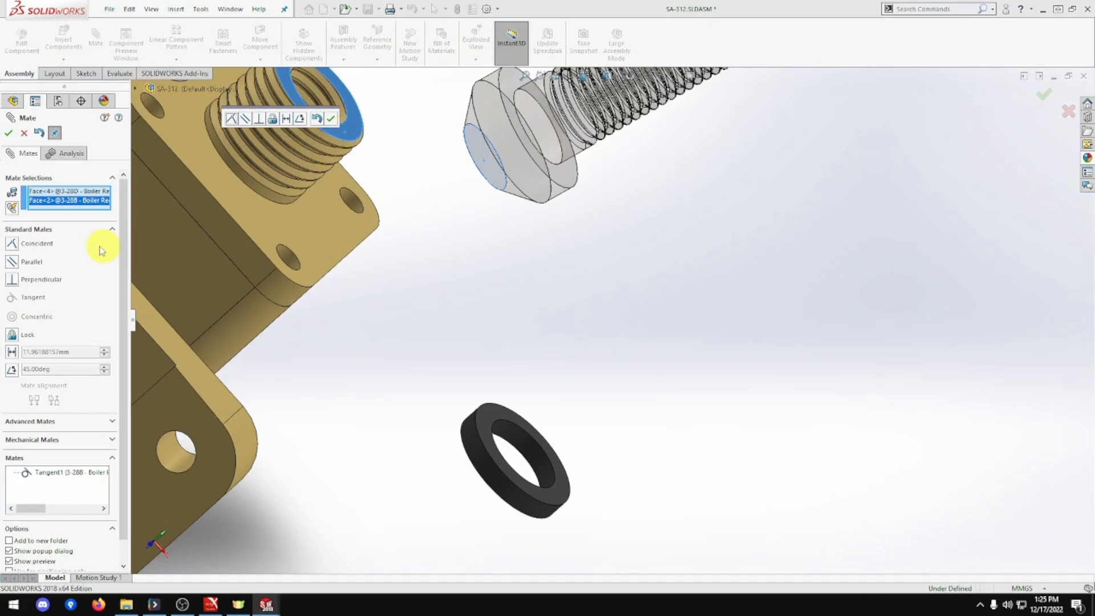
{"action": "left_click", "coordinate": [32, 263]}
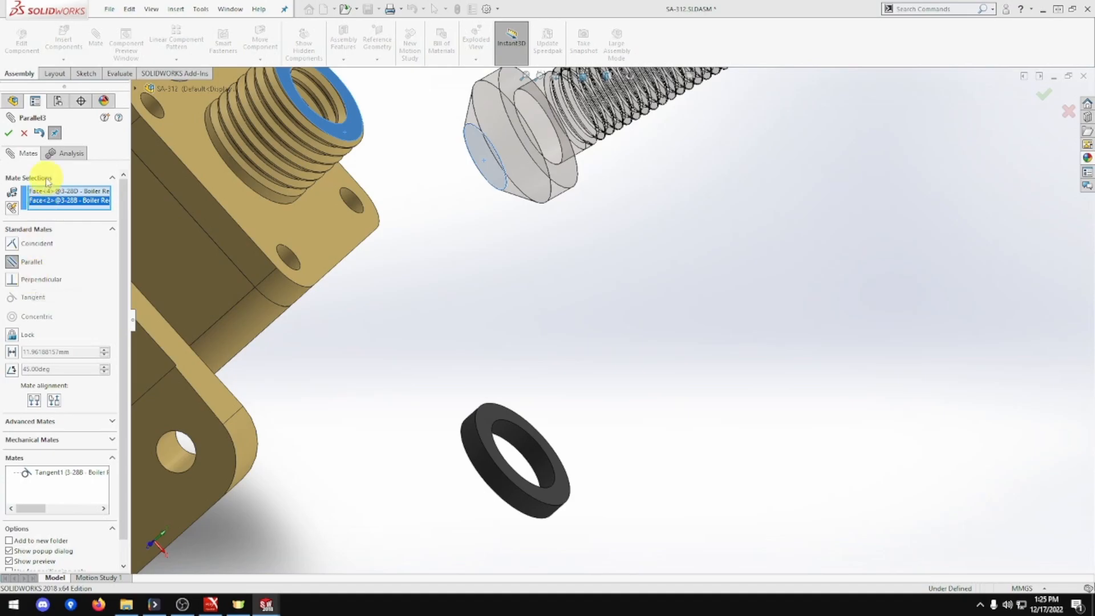
{"action": "double_click", "coordinate": [8, 133]}
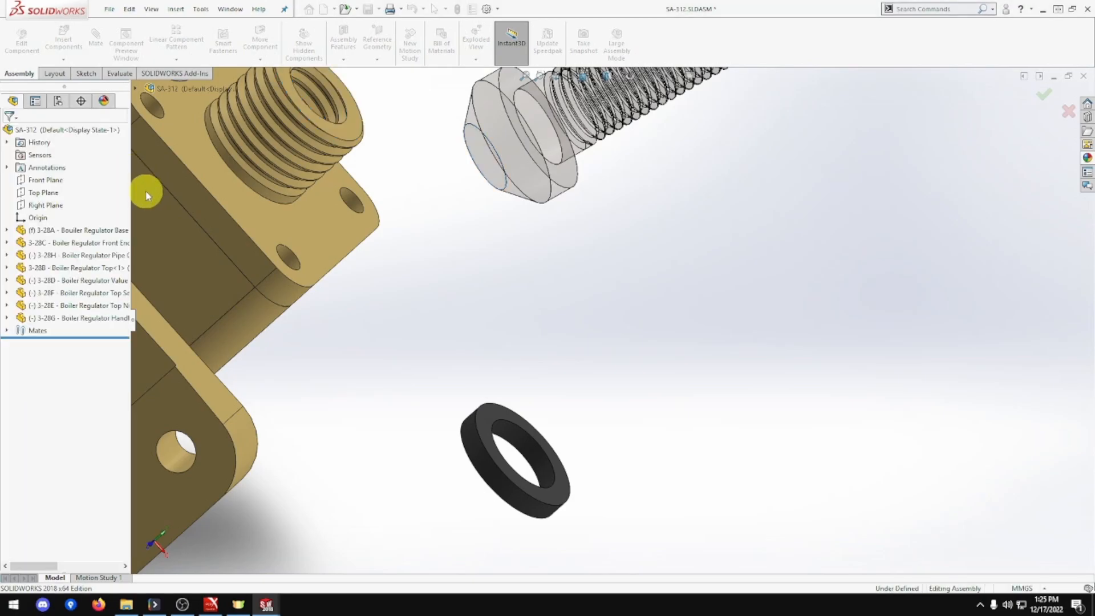
Delete the tangent mate between the regulator top and the valve spindle
{"action": "left_click", "coordinate": [520, 171]}
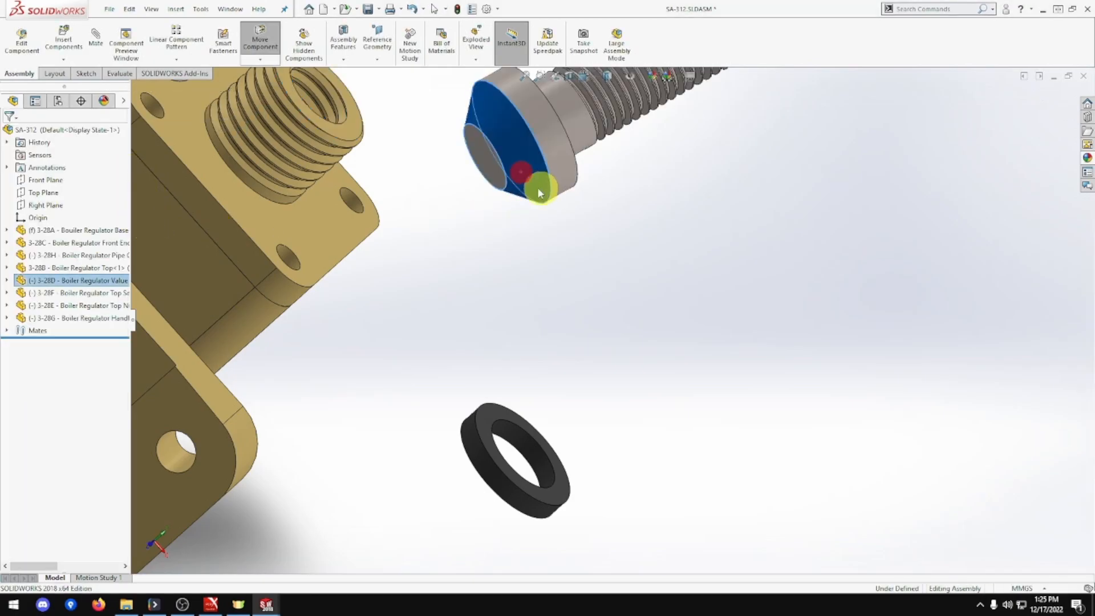
{"action": "left_click", "coordinate": [7, 330]}
{"action": "left_click", "coordinate": [62, 443]}
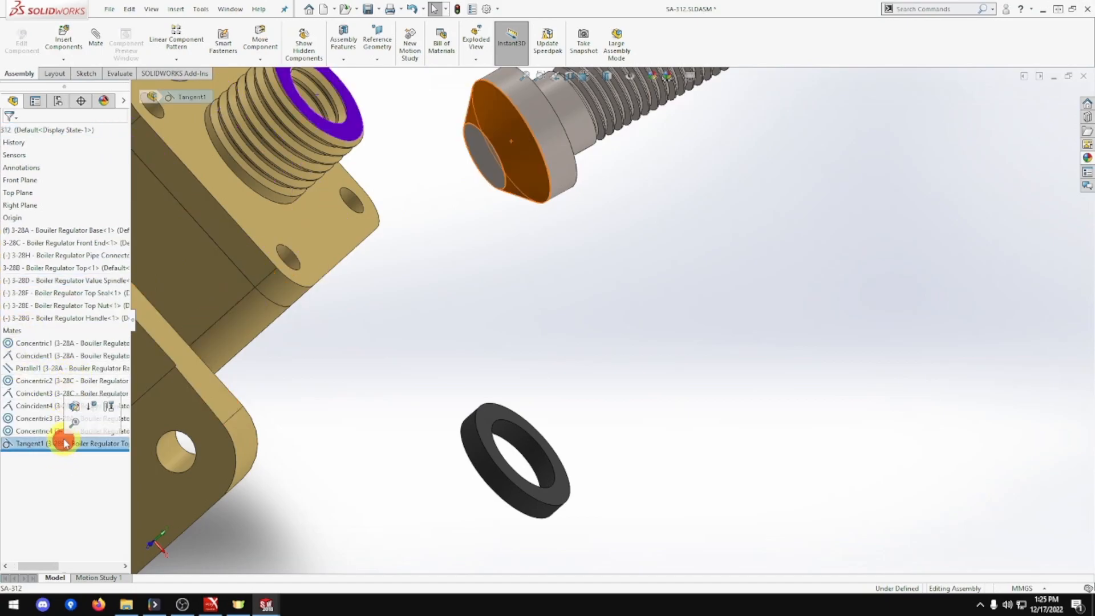
{"action": "key", "text": "Delete"}
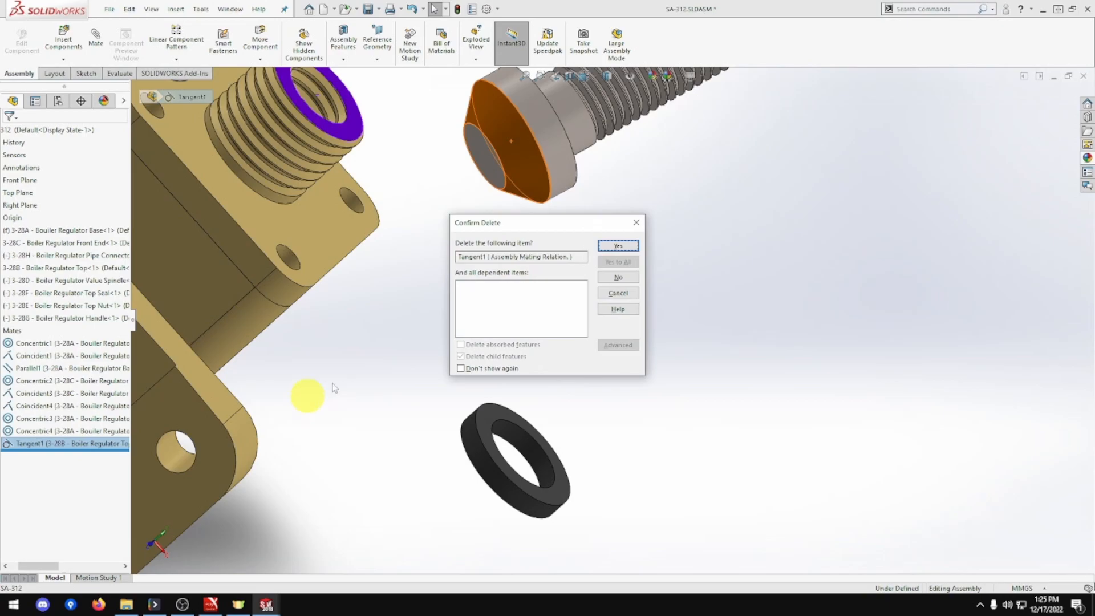
{"action": "left_click", "coordinate": [610, 250]}
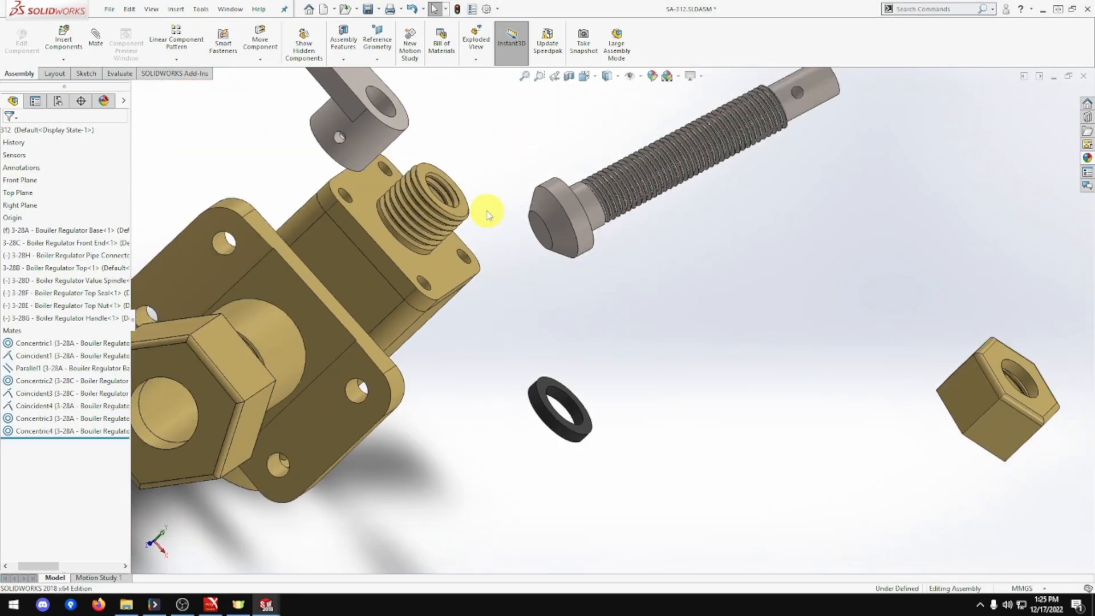
Open the regulator top part from the assembly in its own window
{"action": "scroll", "coordinate": [502, 207], "scroll_direction": "up", "scroll_amount": 2}
{"action": "middle_click_drag", "start_coordinate": [523, 203], "coordinate": [496, 200]}
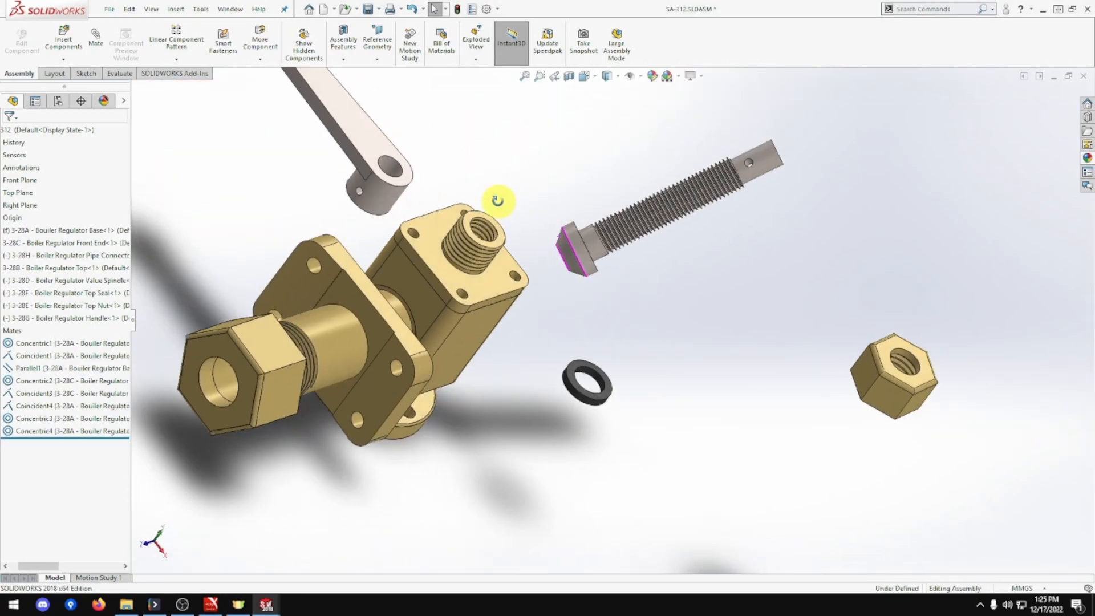
{"action": "scroll", "coordinate": [525, 226], "scroll_direction": "down", "scroll_amount": 6}
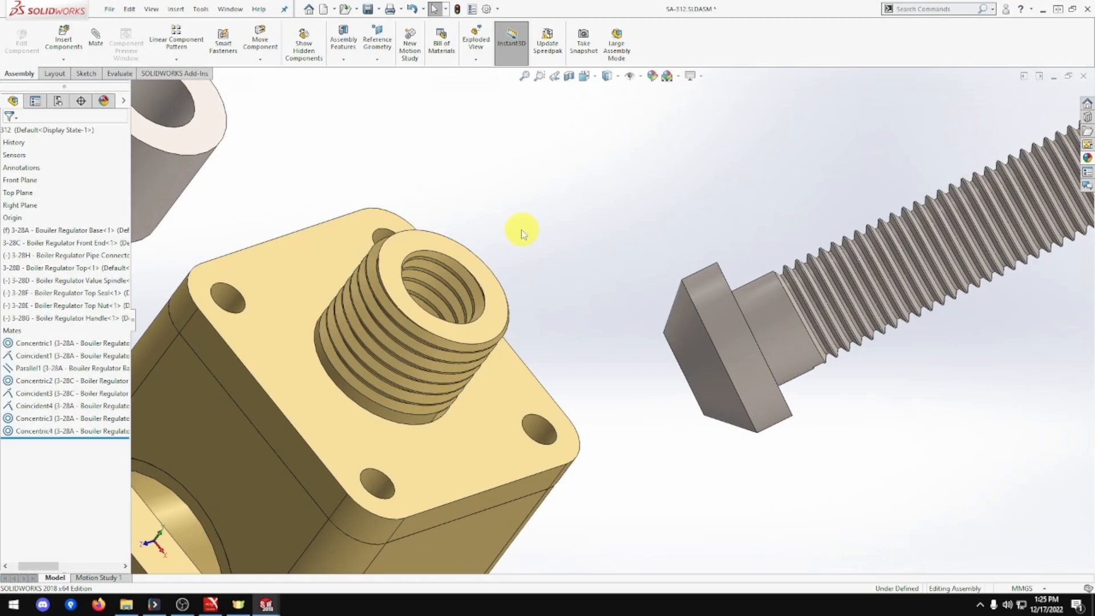
{"action": "middle_click_drag", "start_coordinate": [528, 240], "coordinate": [476, 305]}
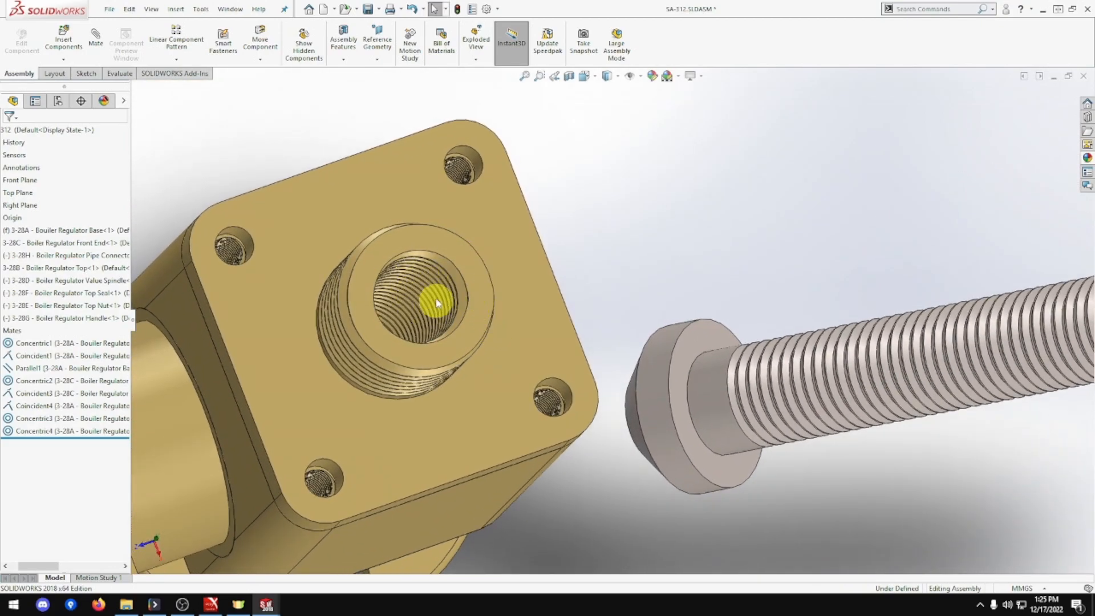
{"action": "right_click", "coordinate": [483, 286]}
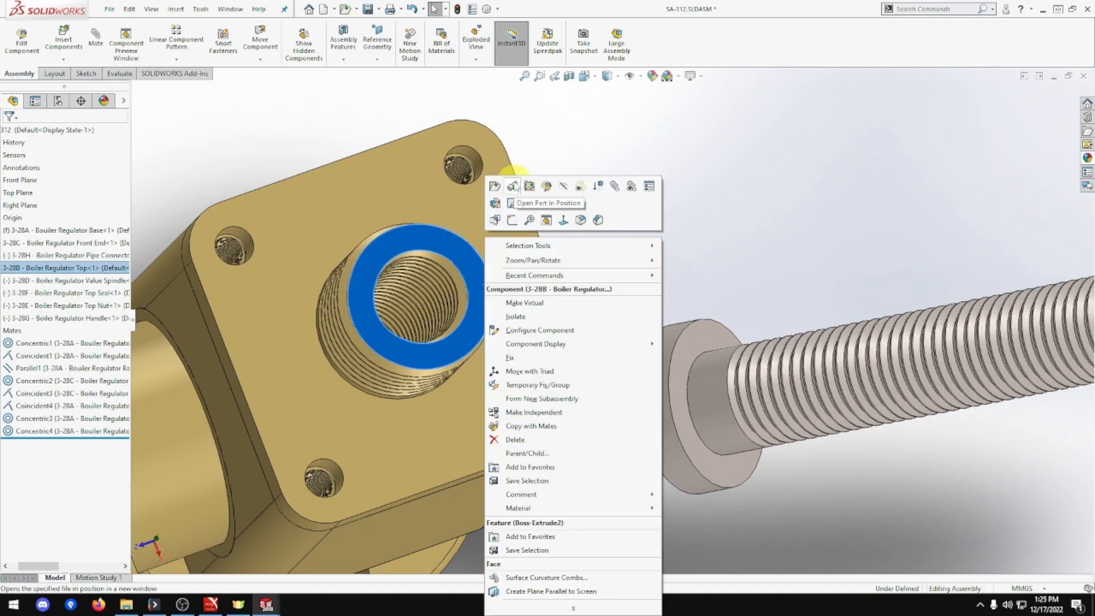
{"action": "left_click", "coordinate": [494, 186]}
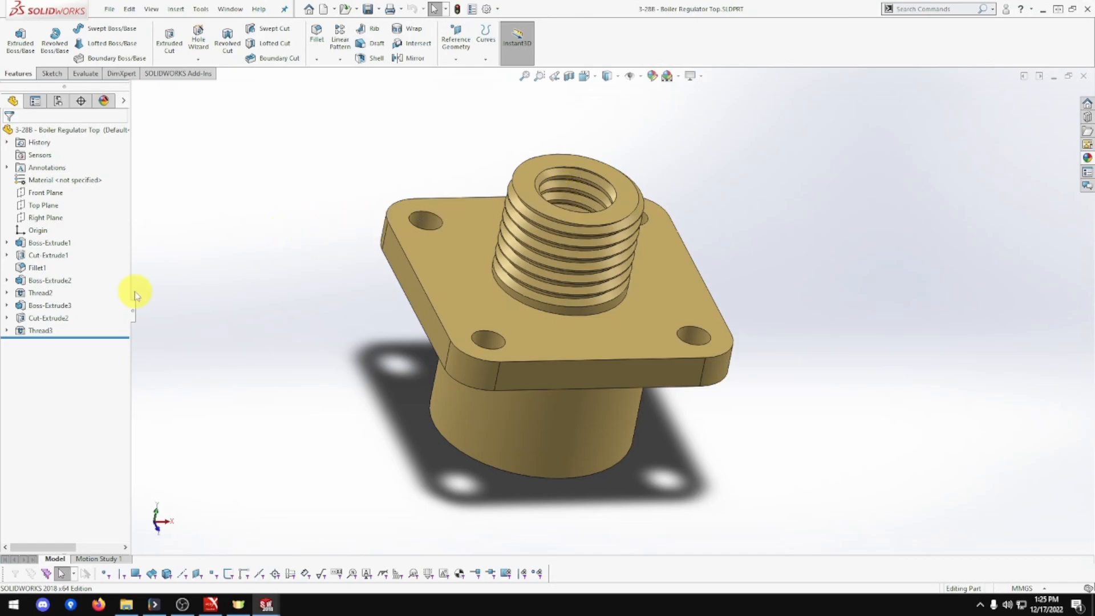
Delete the internal thread in the regulator top's bore, then save and close the part to return to the assembly
{"action": "left_click", "coordinate": [20, 331]}
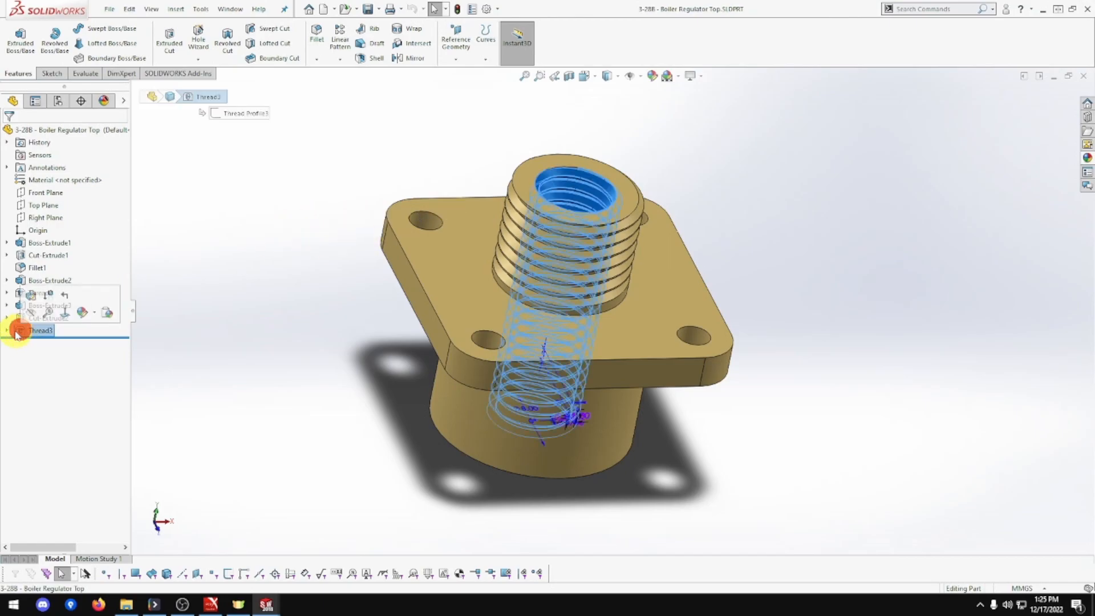
{"action": "key", "text": "Delete"}
{"action": "left_click", "coordinate": [617, 245]}
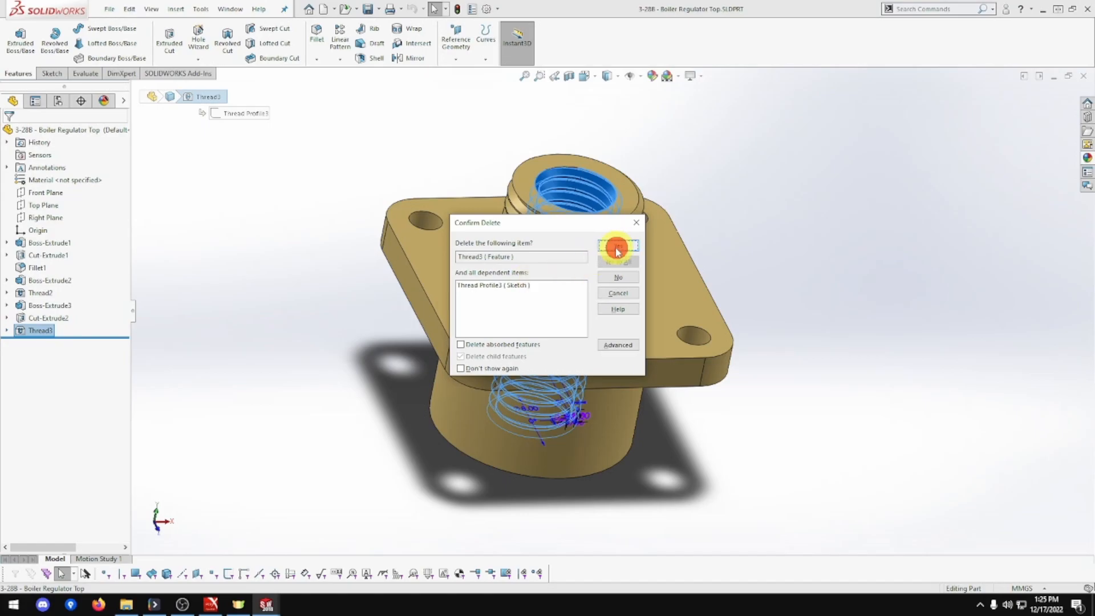
{"action": "key", "text": "ctrl+s"}
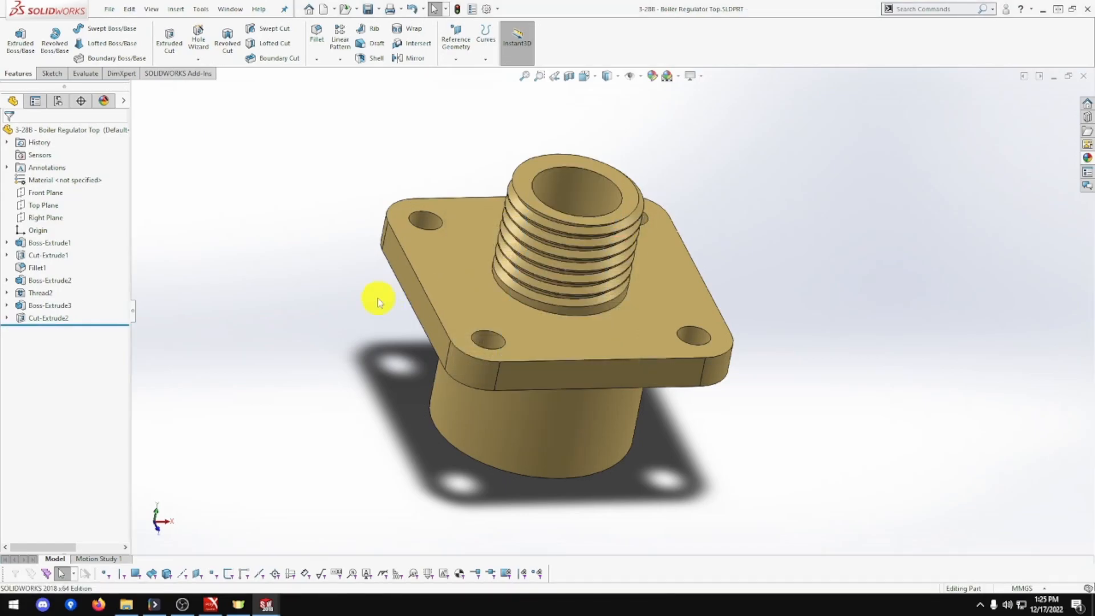
{"action": "left_click", "coordinate": [1084, 77]}
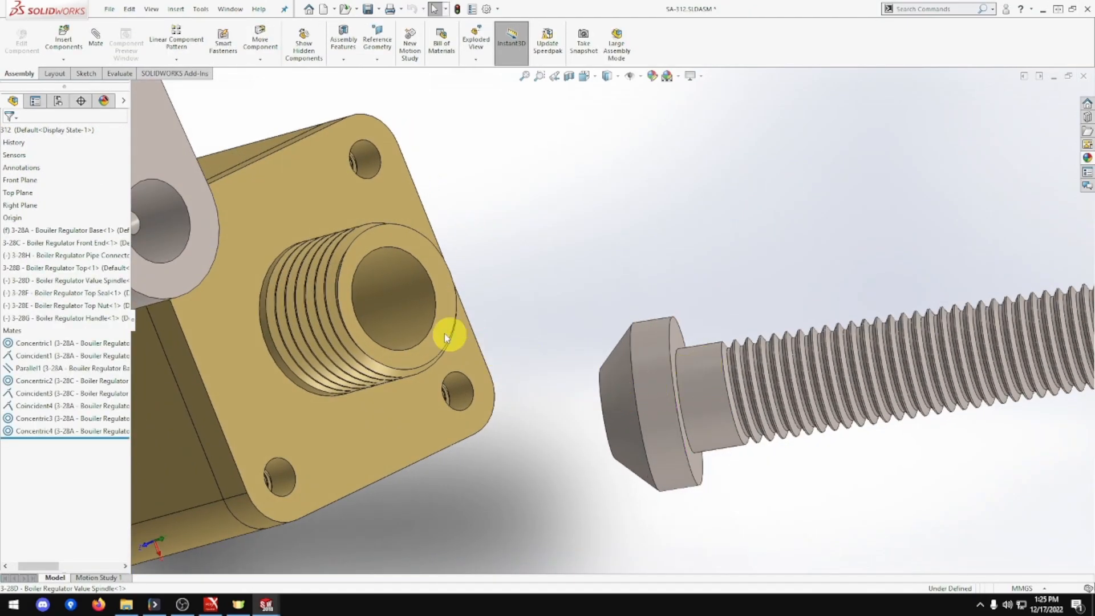
Add a coincident mate between the circular edge of the regulator top's bore and the valve spindle's conical face
{"action": "left_click", "coordinate": [103, 44]}
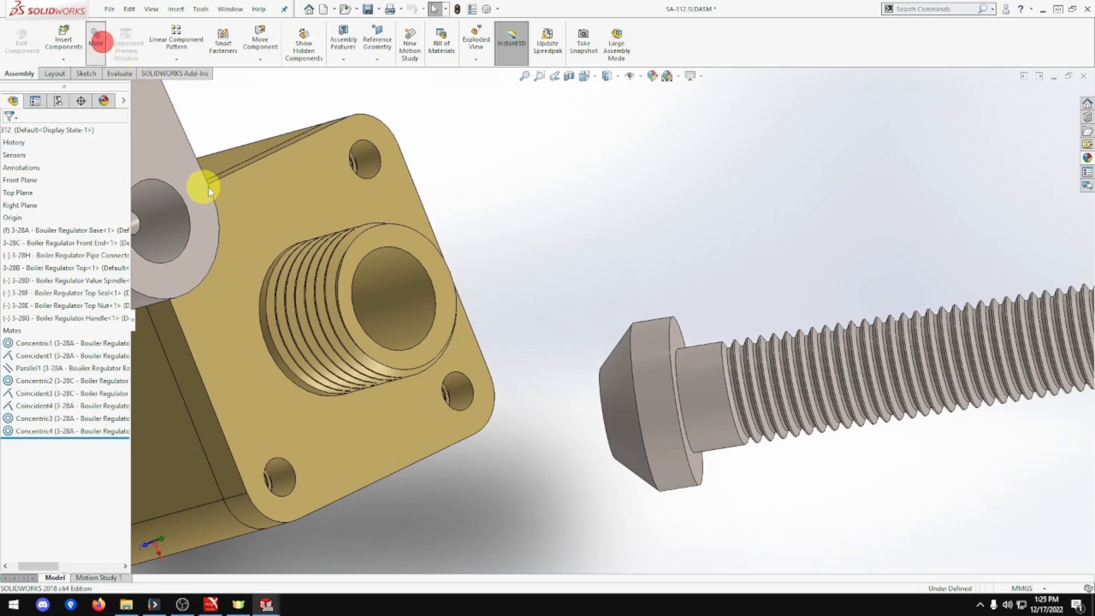
{"action": "left_click", "coordinate": [434, 308]}
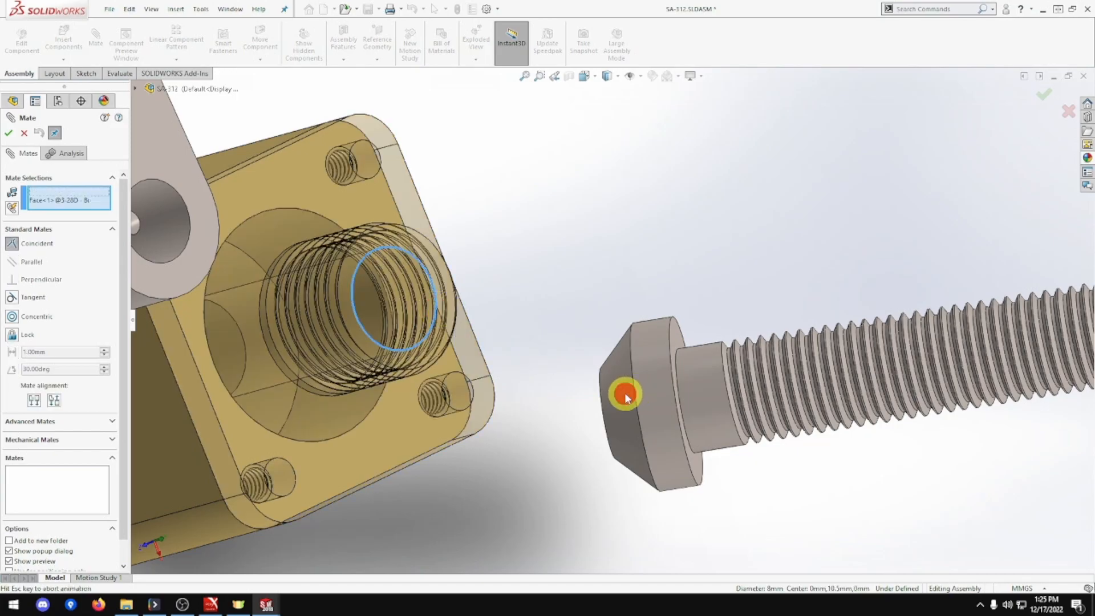
{"action": "left_click", "coordinate": [625, 396]}
{"action": "left_click", "coordinate": [726, 413]}
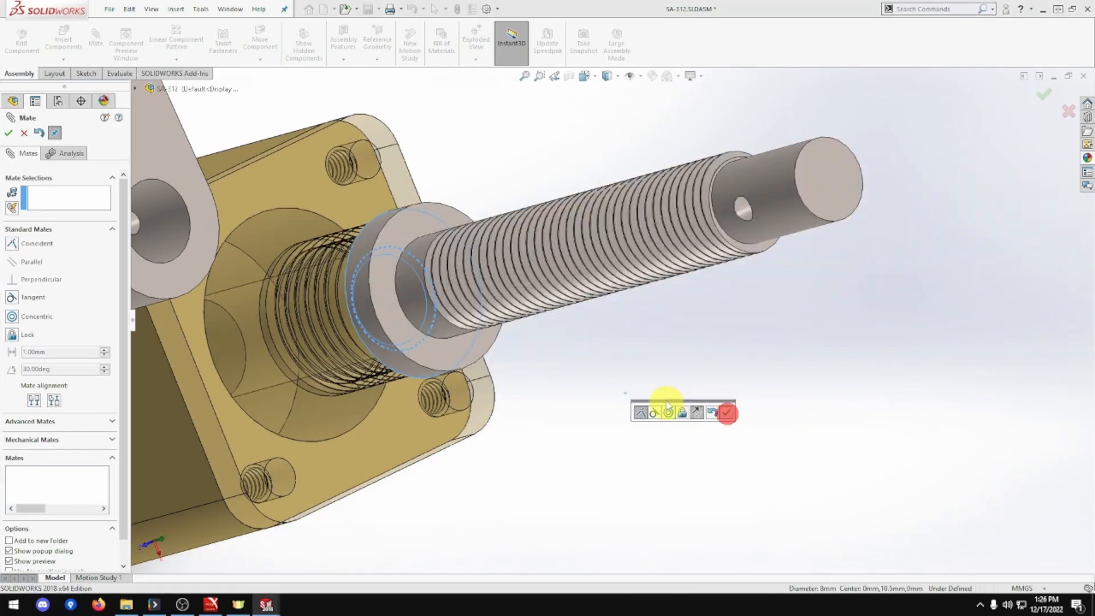
{"action": "middle_click_drag", "start_coordinate": [665, 386], "coordinate": [670, 340]}
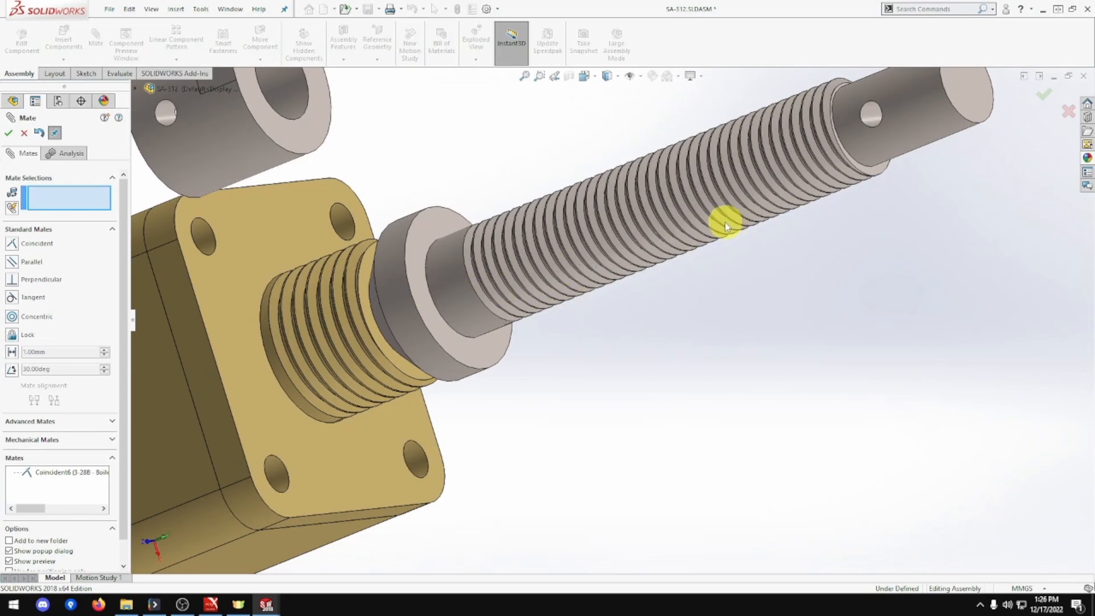
{"action": "scroll", "coordinate": [725, 225], "scroll_direction": "up", "scroll_amount": 3}
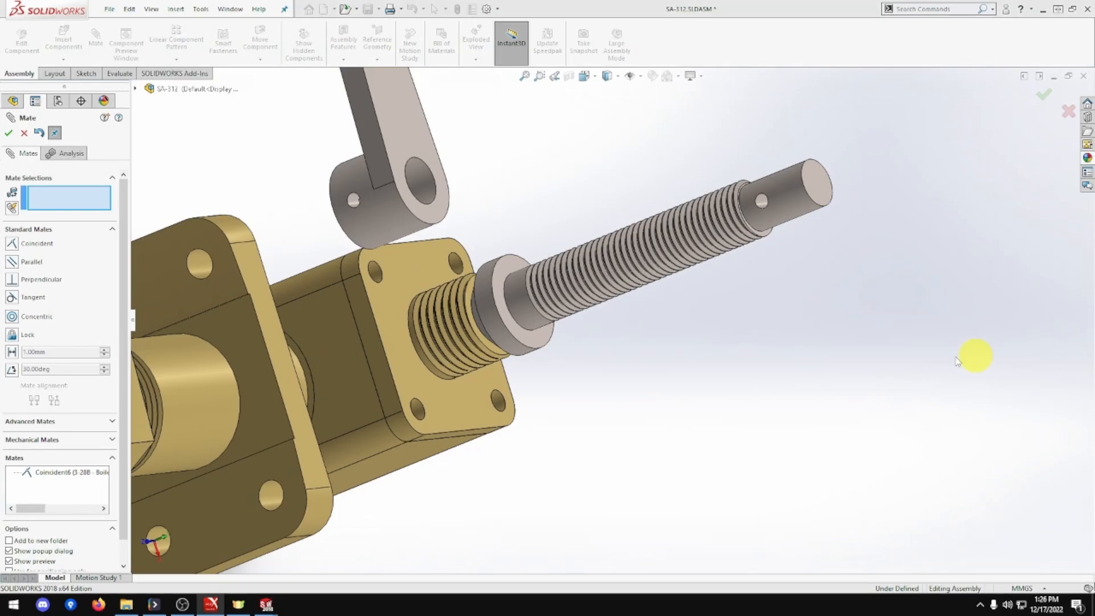
{"action": "scroll", "coordinate": [560, 310], "scroll_direction": "up", "scroll_amount": 3}
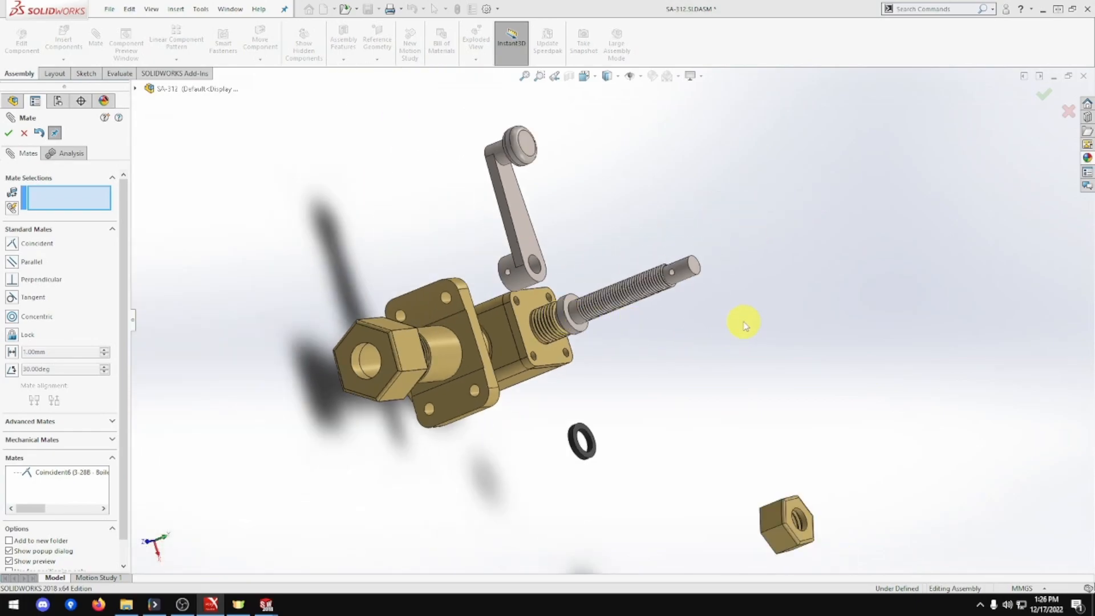
{"action": "scroll", "coordinate": [744, 325], "scroll_direction": "down", "scroll_amount": 2}
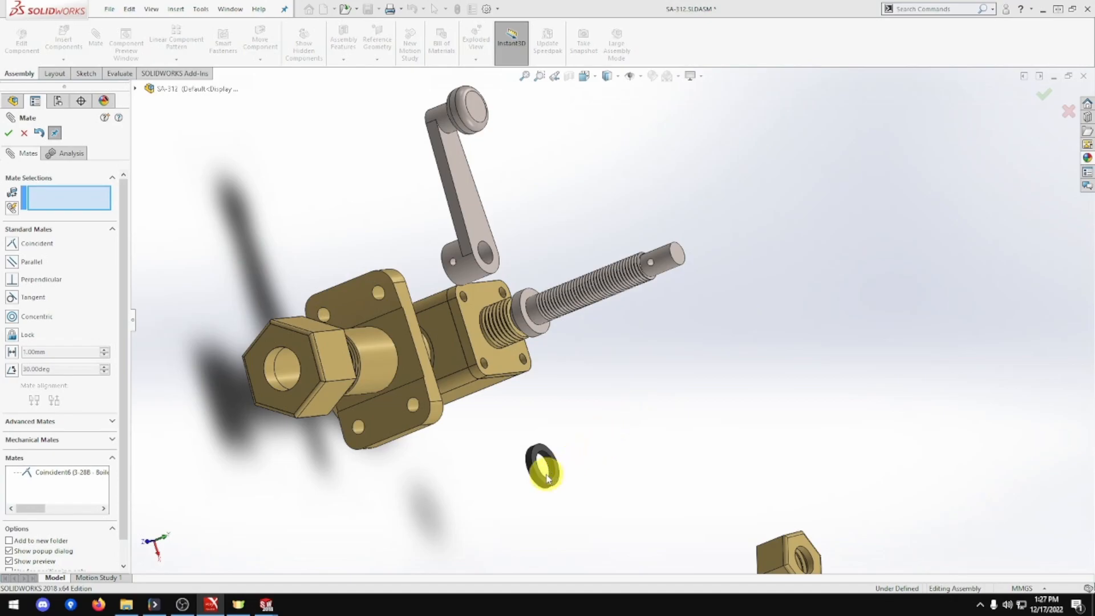
{"action": "scroll", "coordinate": [556, 425], "scroll_direction": "down", "scroll_amount": 3}
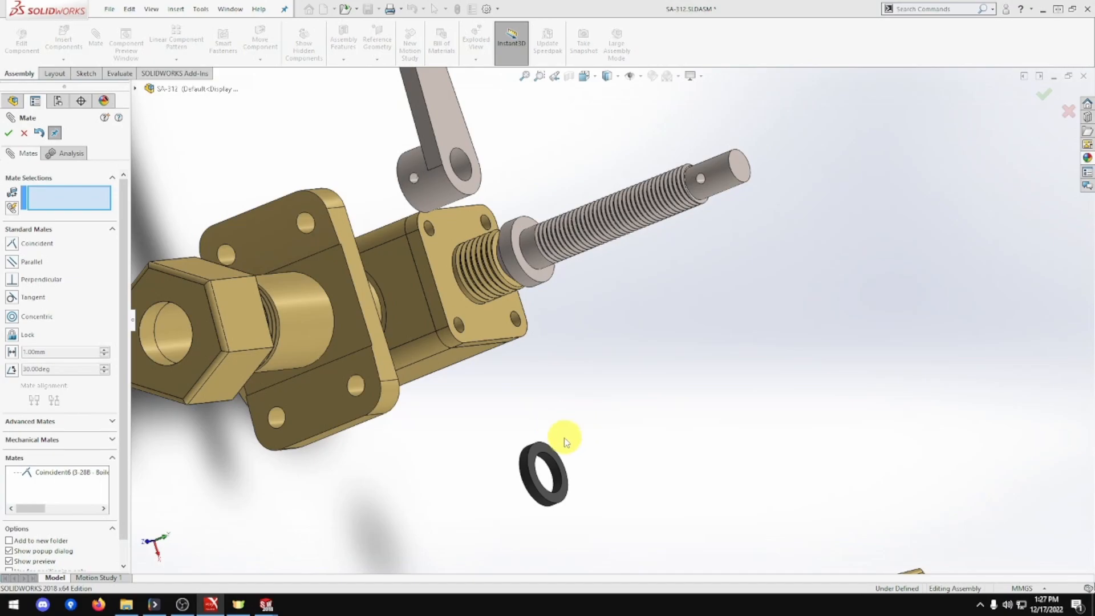
{"action": "left_click", "coordinate": [549, 452]}
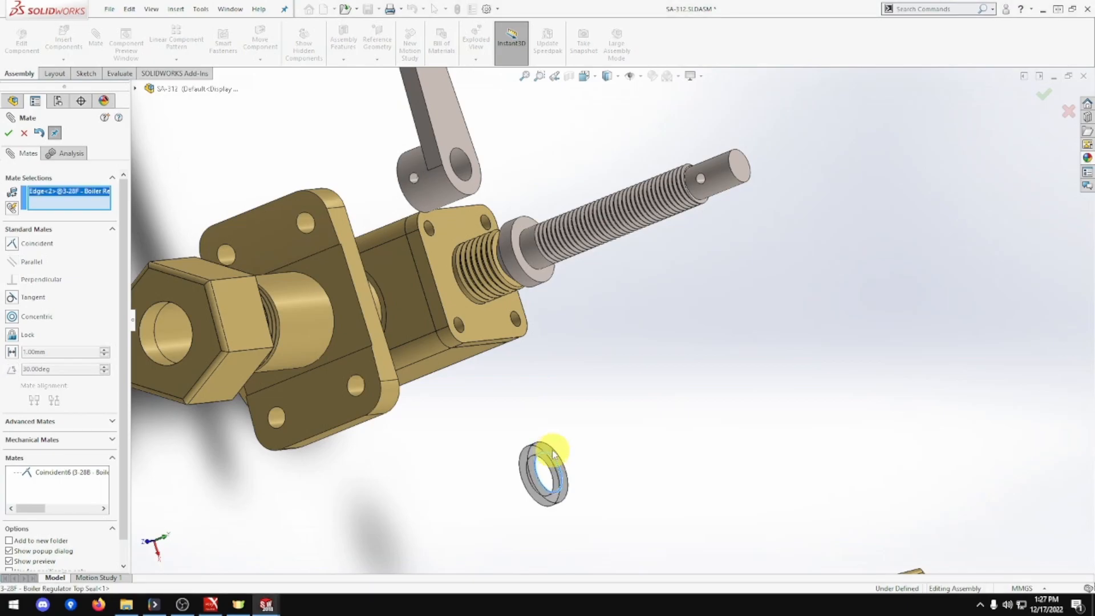
{"action": "left_click", "coordinate": [594, 282]}
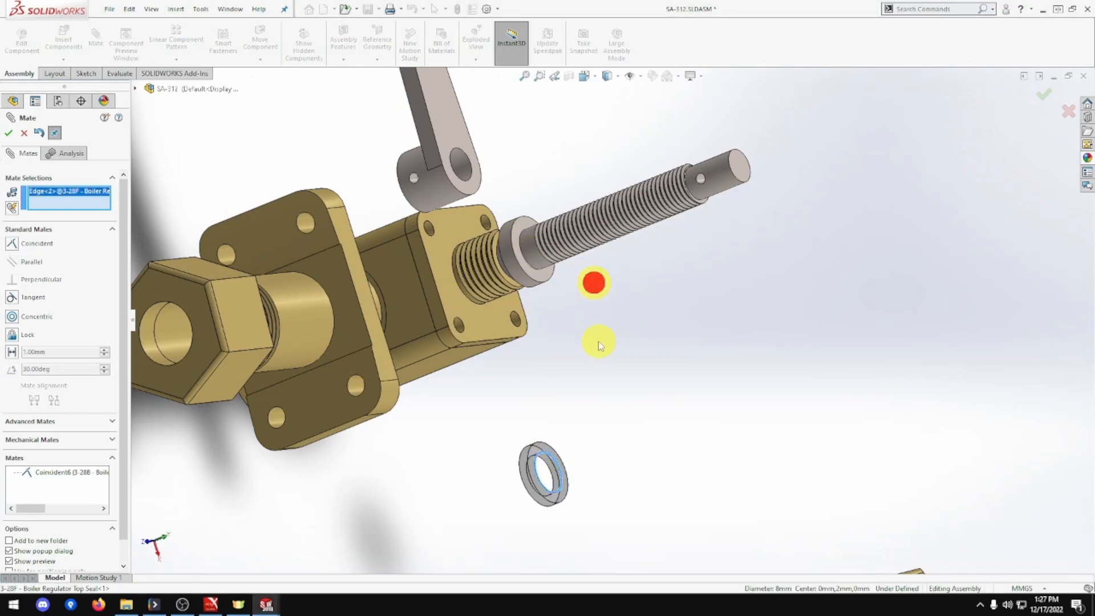
{"action": "right_click", "coordinate": [61, 197]}
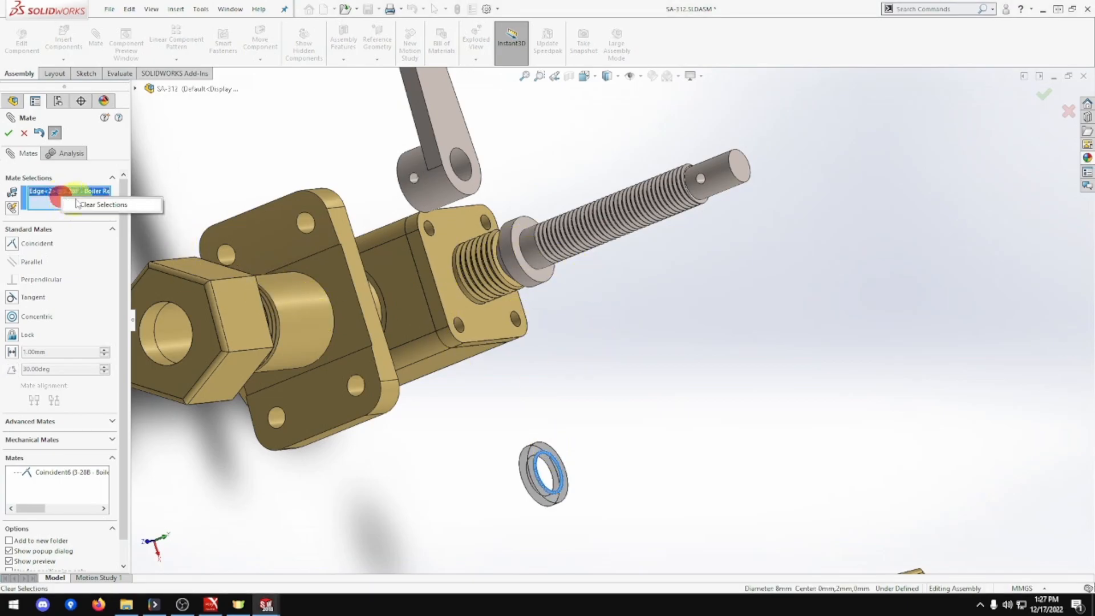
{"action": "left_click", "coordinate": [79, 204]}
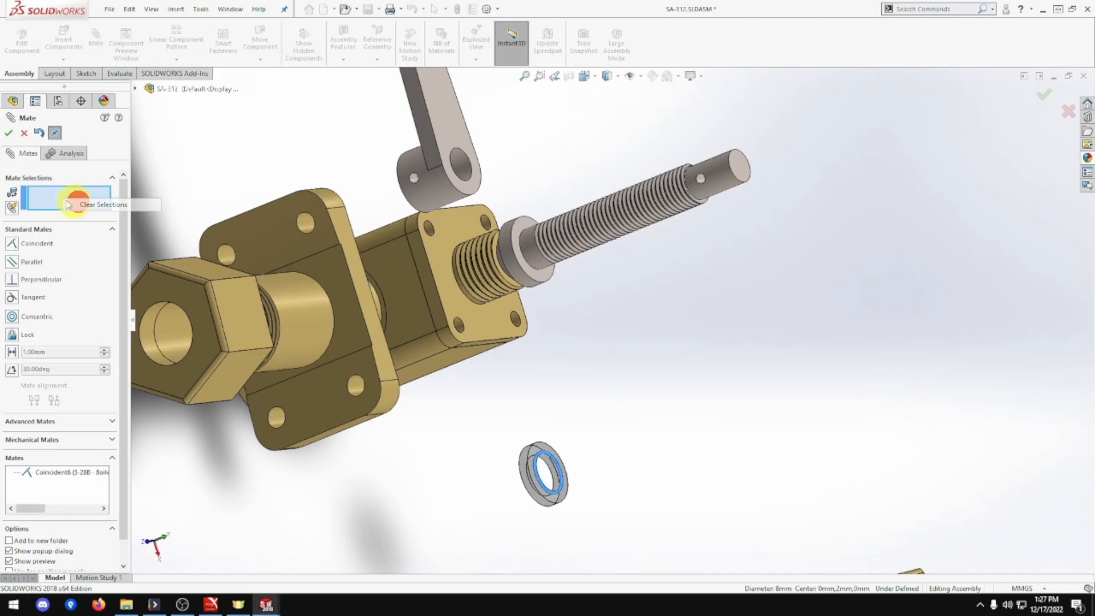
{"action": "left_click", "coordinate": [8, 133]}
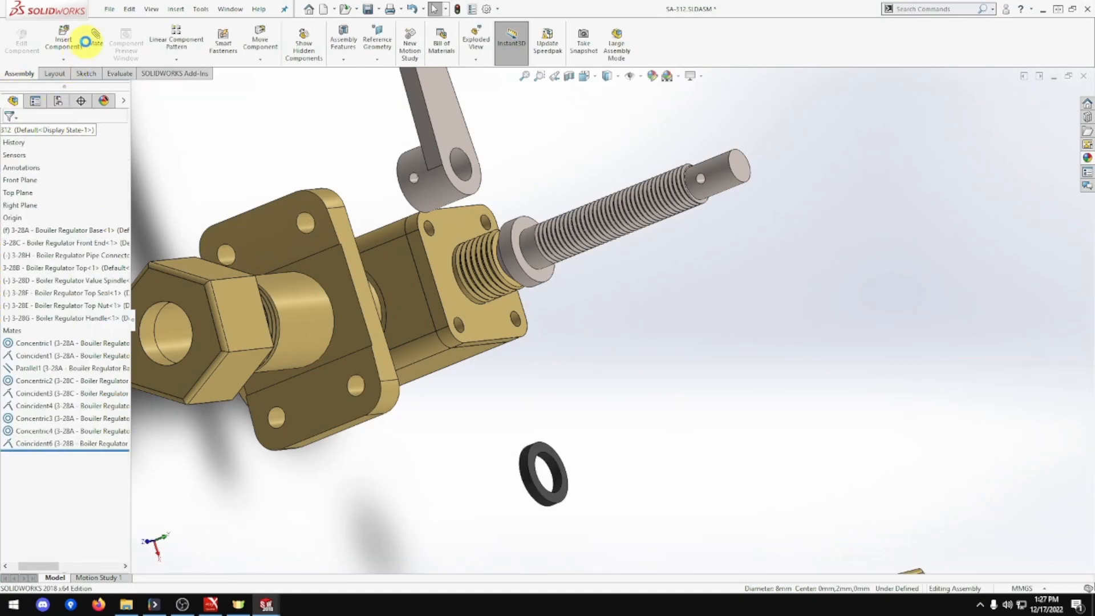
{"action": "left_click", "coordinate": [94, 39]}
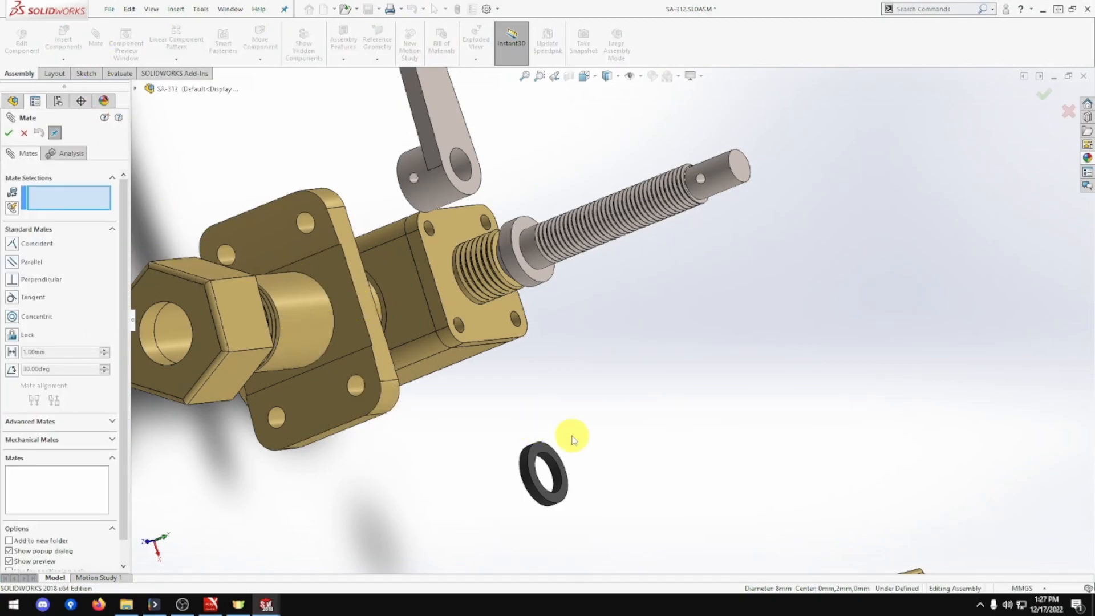
{"action": "scroll", "coordinate": [591, 456], "scroll_direction": "down", "scroll_amount": 3}
{"action": "left_click", "coordinate": [538, 461]}
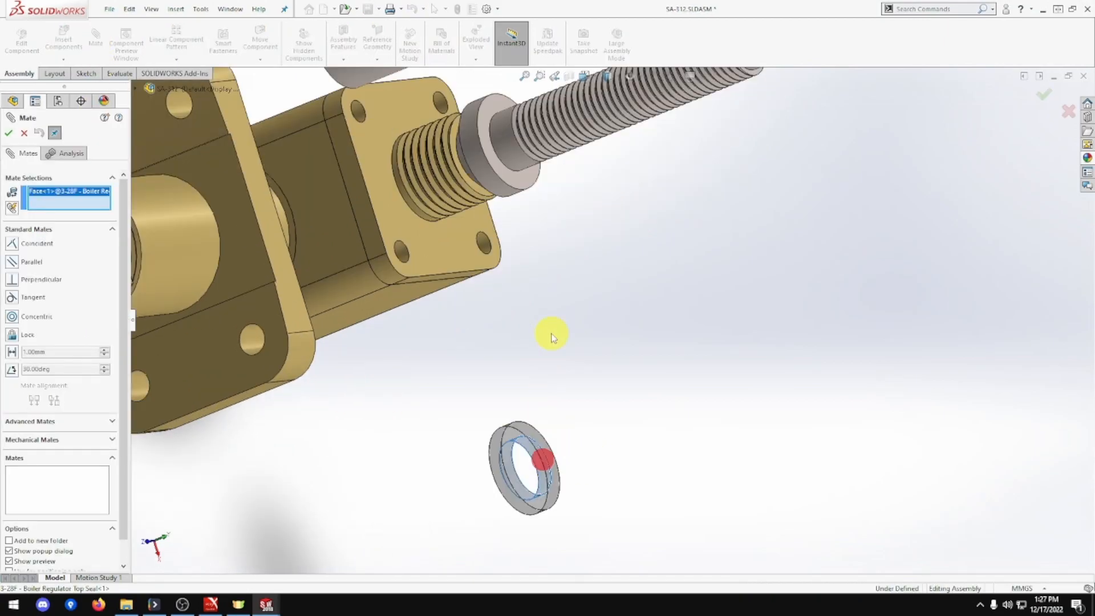
{"action": "left_click", "coordinate": [511, 146]}
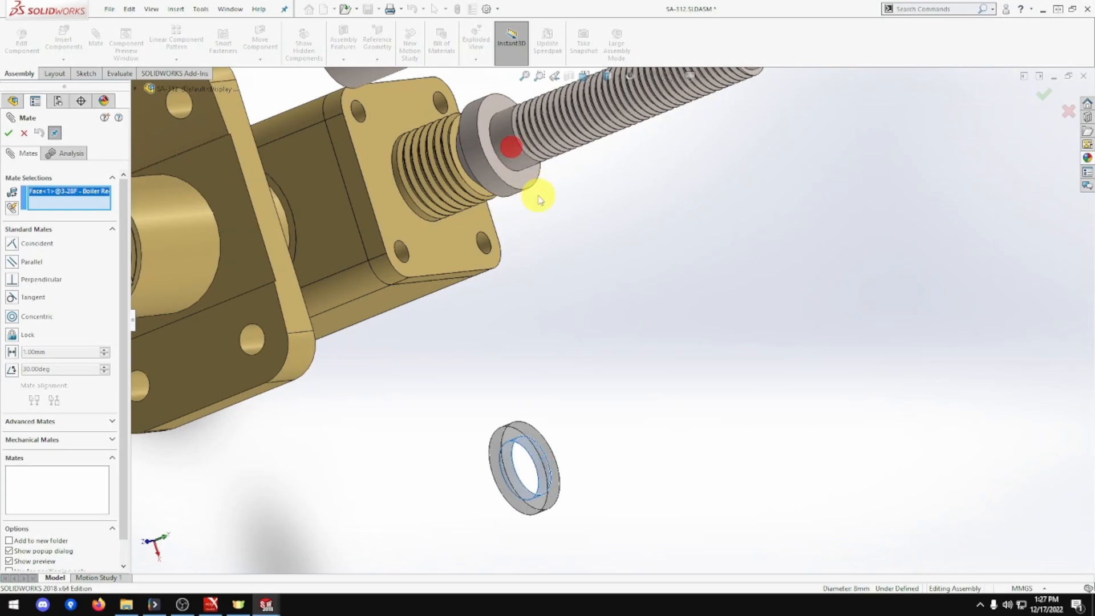
{"action": "left_click", "coordinate": [515, 164]}
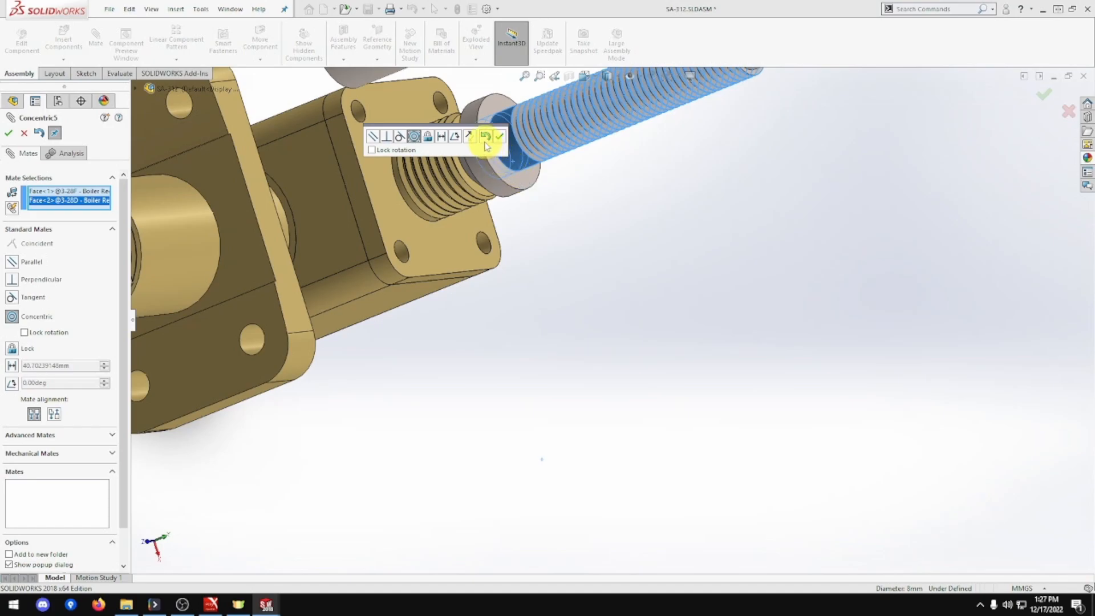
{"action": "left_click", "coordinate": [485, 141]}
{"action": "key", "text": "Escape"}
Add a coincident mate between the upper face of the valve spindle's collar and the flat face of the top seal
{"action": "middle_click_drag", "start_coordinate": [526, 376], "coordinate": [435, 457]}
{"action": "scroll", "coordinate": [400, 437], "scroll_direction": "down", "scroll_amount": 5}
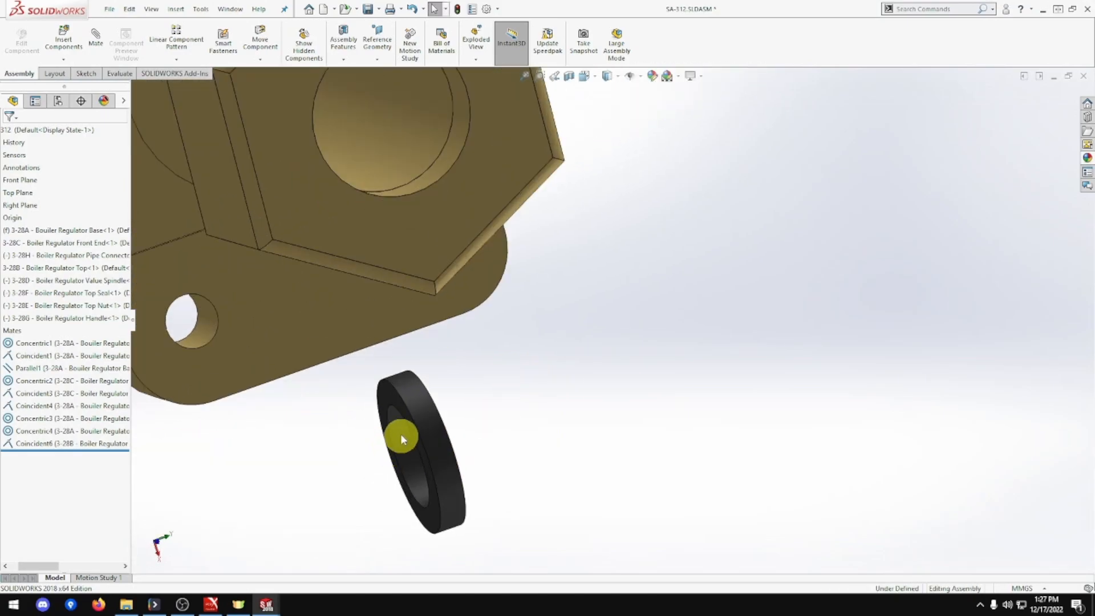
{"action": "left_click", "coordinate": [385, 395]}
{"action": "scroll", "coordinate": [419, 392], "scroll_direction": "up", "scroll_amount": 4}
{"action": "middle_click_drag", "start_coordinate": [419, 393], "coordinate": [348, 382]}
{"action": "middle_click_drag", "start_coordinate": [483, 301], "coordinate": [640, 258]}
{"action": "left_click", "coordinate": [729, 177]}
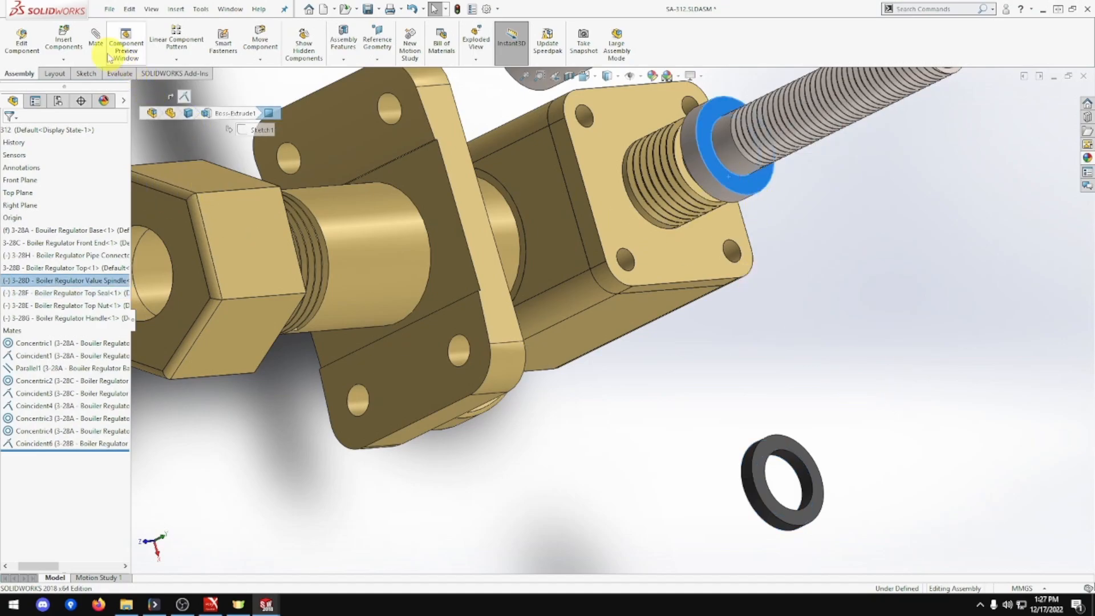
{"action": "left_click", "coordinate": [95, 37]}
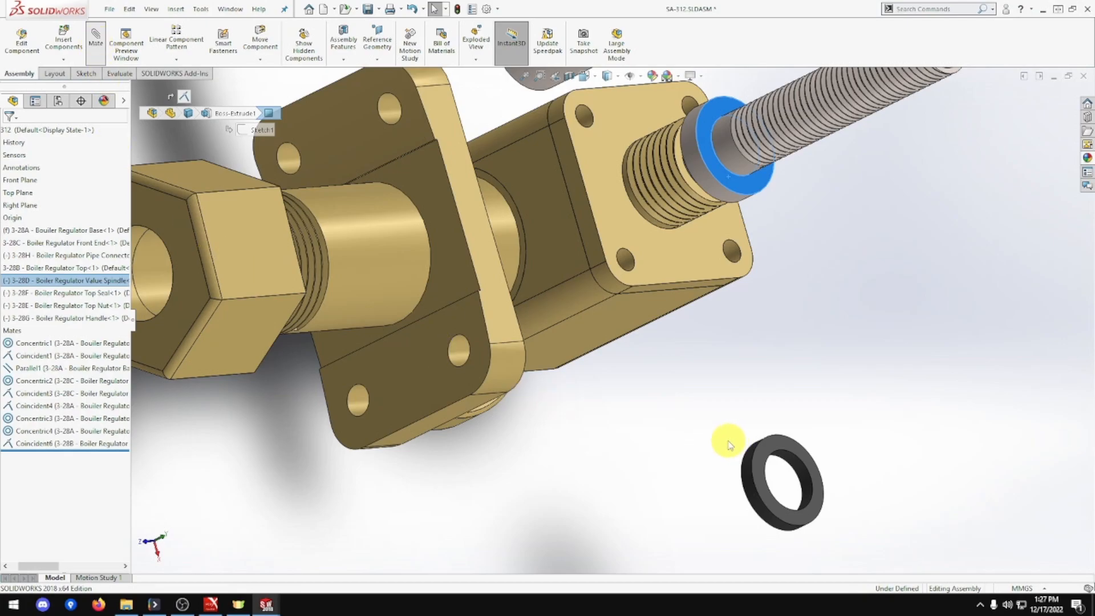
{"action": "middle_click_drag", "start_coordinate": [729, 443], "coordinate": [789, 423]}
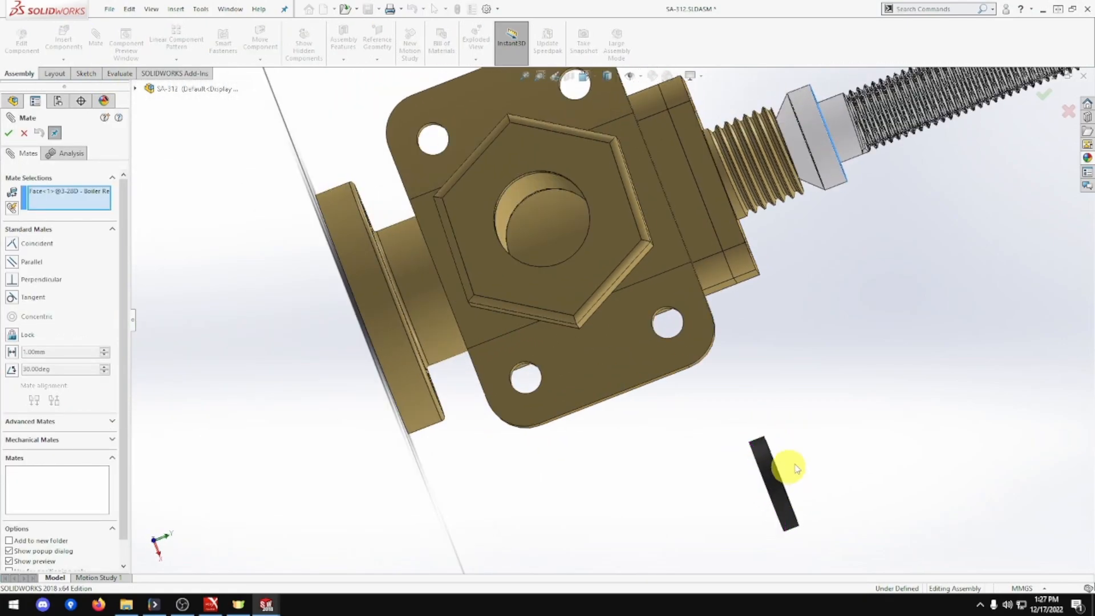
{"action": "middle_click_drag", "start_coordinate": [796, 468], "coordinate": [772, 479]}
{"action": "left_click", "coordinate": [763, 461]}
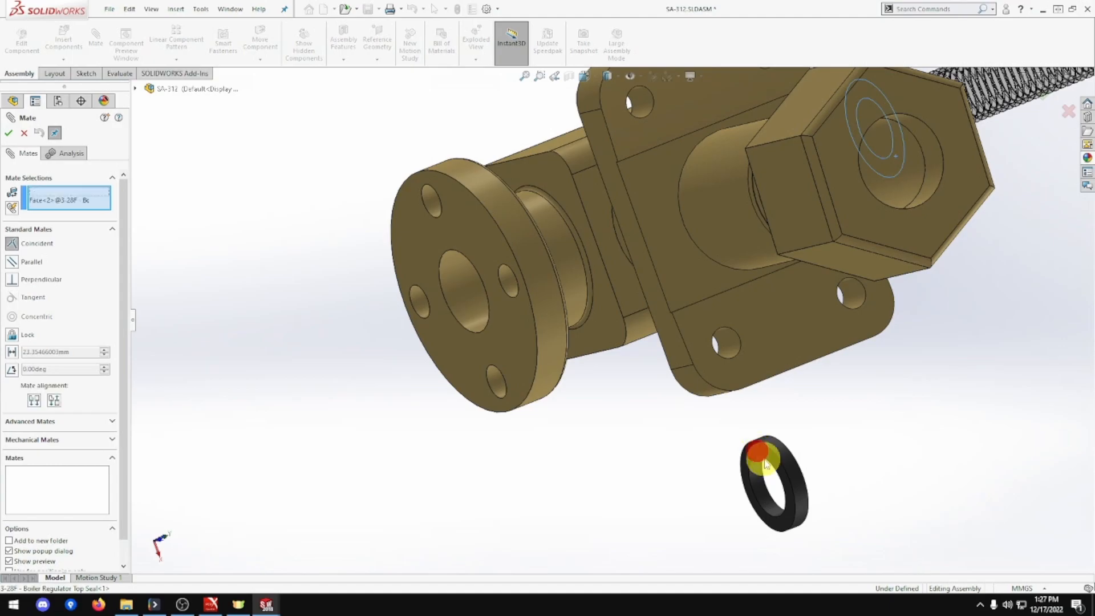
{"action": "middle_click_drag", "start_coordinate": [631, 437], "coordinate": [801, 433]}
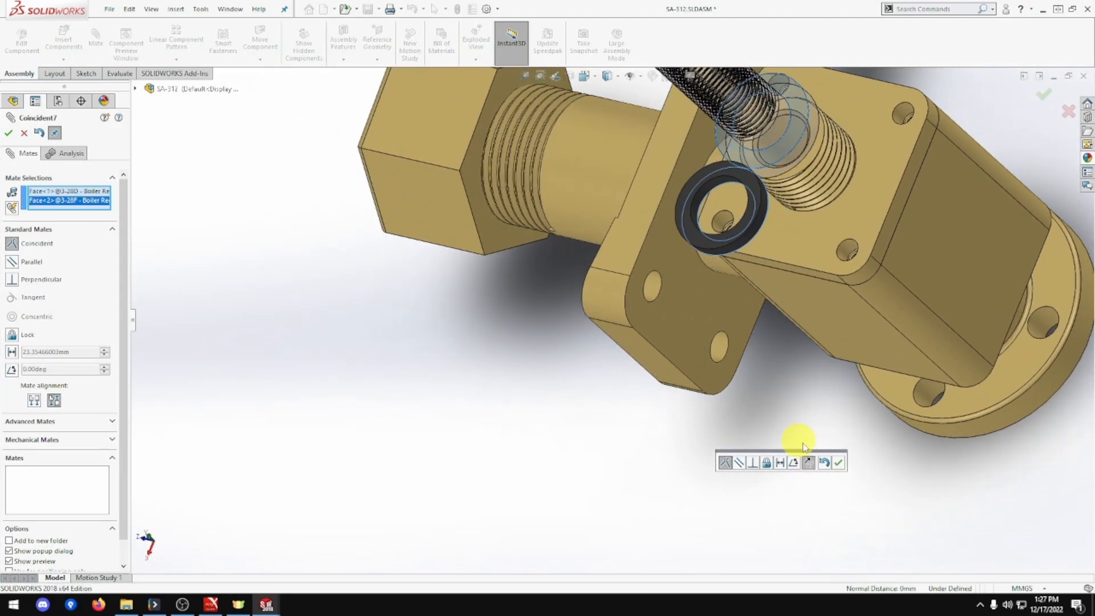
{"action": "left_click", "coordinate": [837, 462]}
Add a concentric mate between the top seal's inner face and the valve spindle's cylindrical shaft above the collar
{"action": "middle_click_drag", "start_coordinate": [770, 384], "coordinate": [810, 386]}
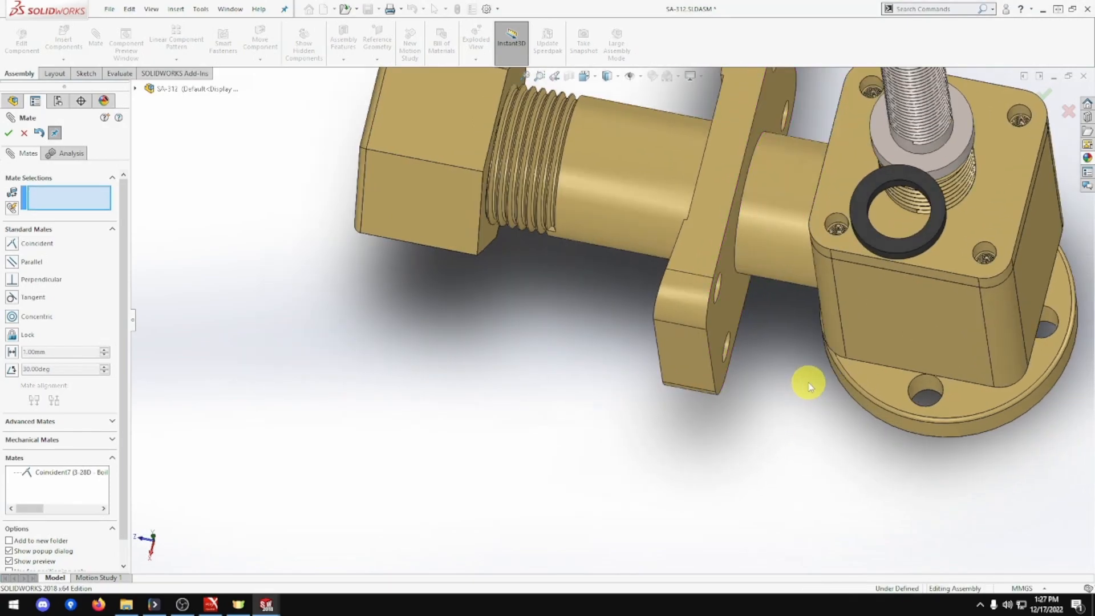
{"action": "scroll", "coordinate": [848, 330], "scroll_direction": "up", "scroll_amount": 2}
{"action": "scroll", "coordinate": [838, 195], "scroll_direction": "down", "scroll_amount": 3}
{"action": "scroll", "coordinate": [813, 156], "scroll_direction": "up", "scroll_amount": 2}
{"action": "scroll", "coordinate": [637, 256], "scroll_direction": "down", "scroll_amount": 5}
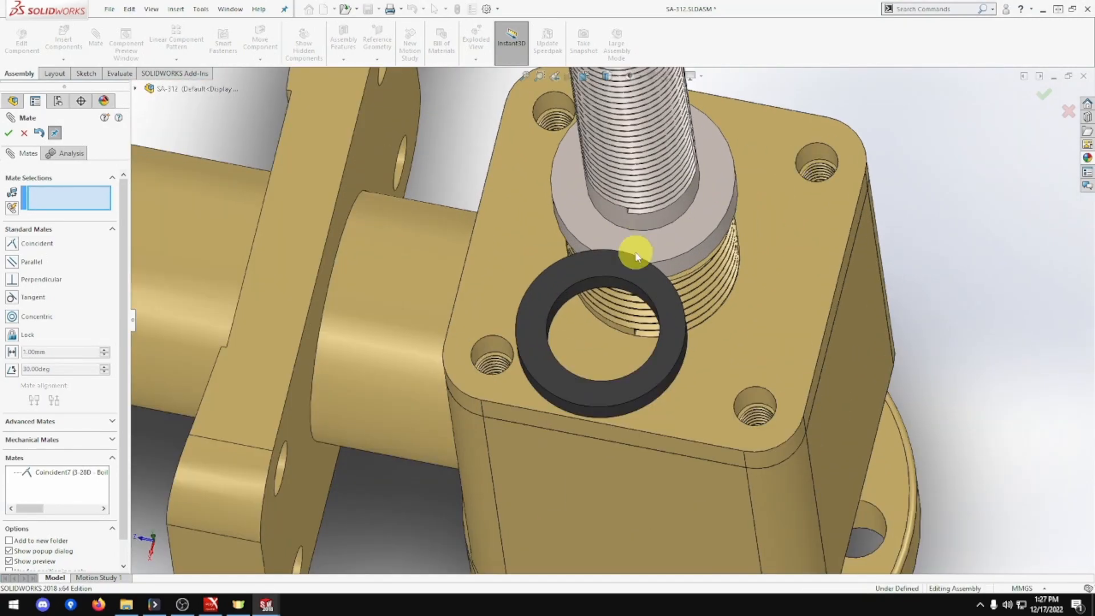
{"action": "left_click", "coordinate": [597, 285]}
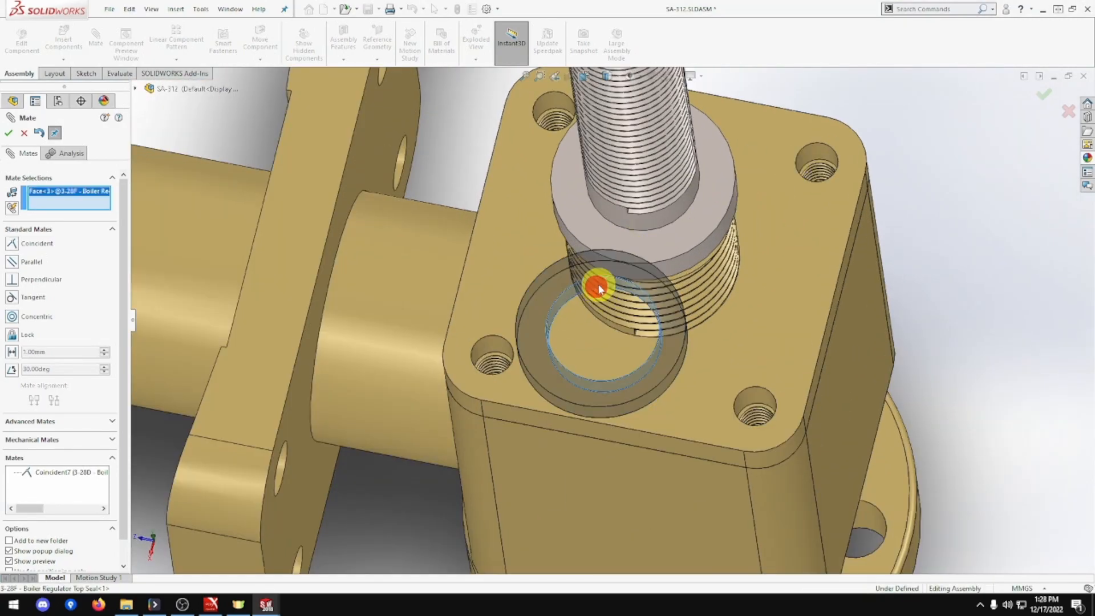
{"action": "left_click", "coordinate": [632, 226]}
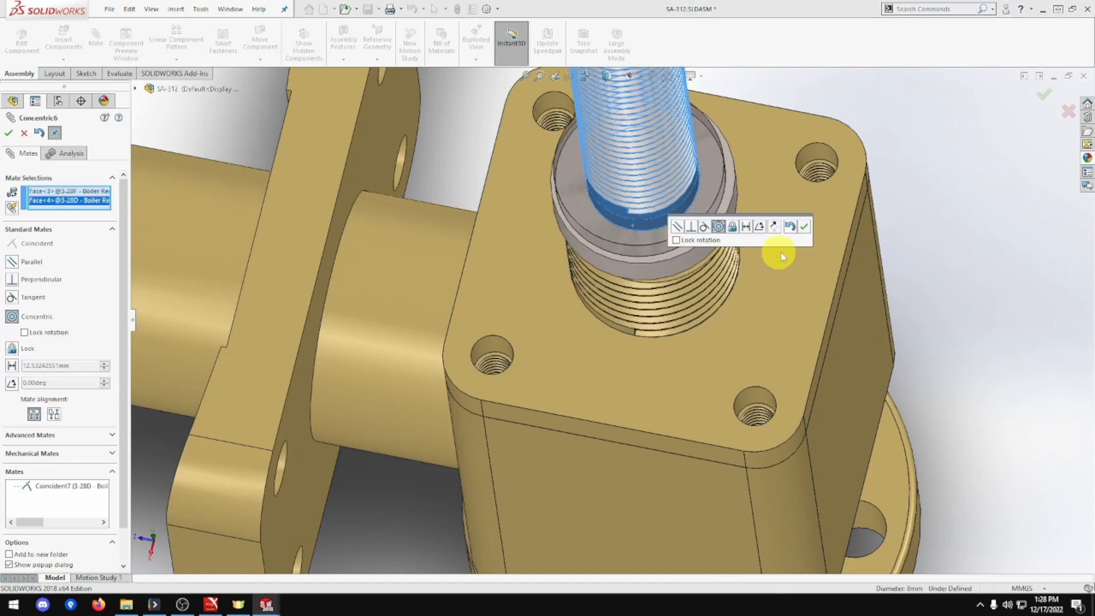
{"action": "left_click", "coordinate": [804, 226]}
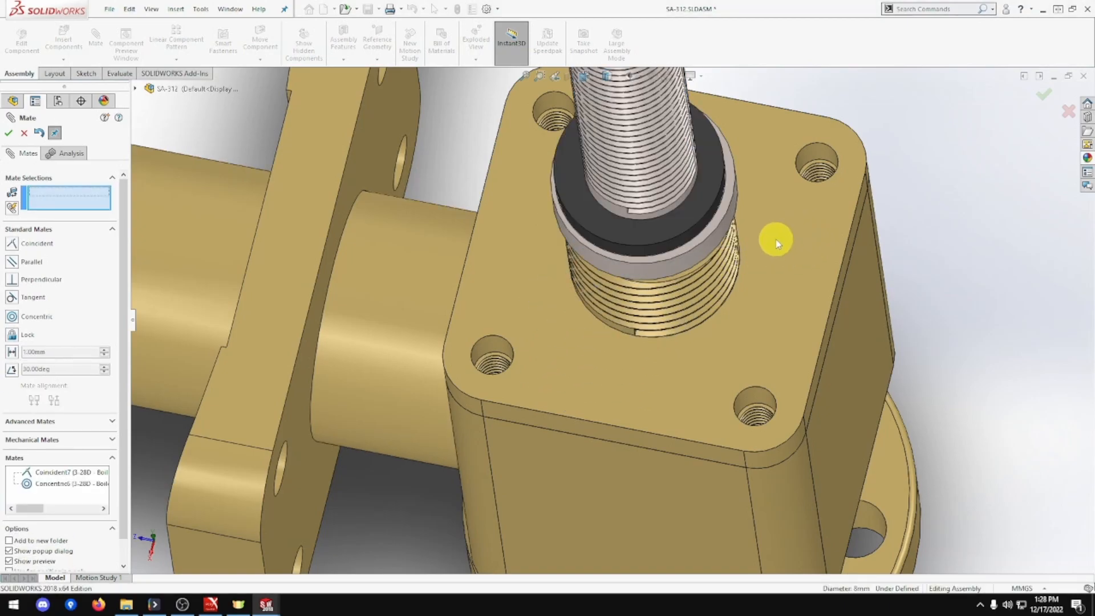
Add a coincident mate between the flat shoulder inside the top nut and the upper face of the top seal
{"action": "middle_click_drag", "start_coordinate": [769, 237], "coordinate": [777, 207]}
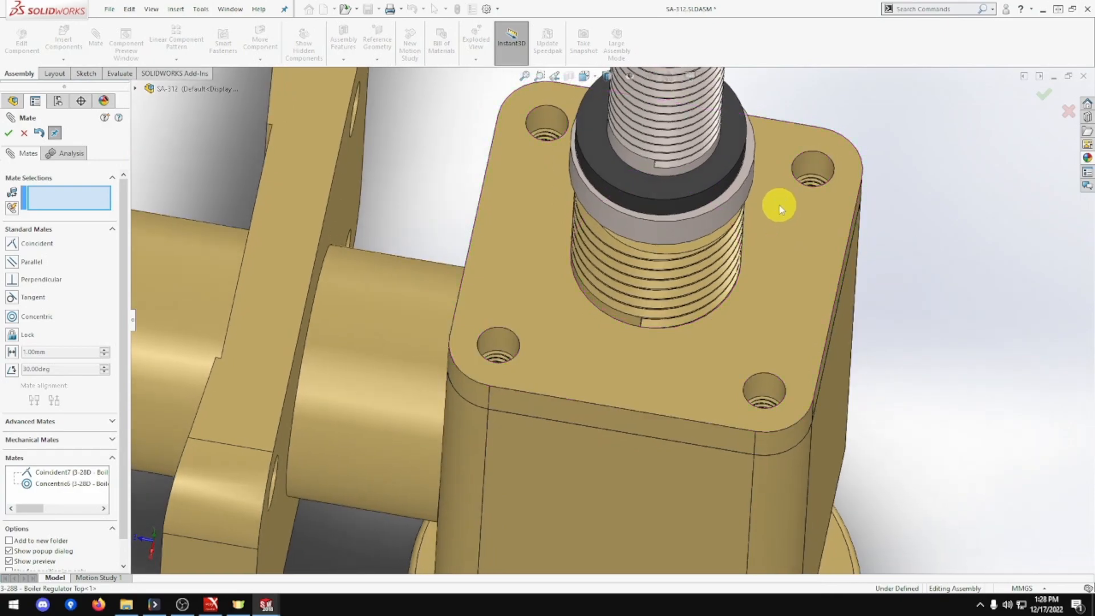
{"action": "scroll", "coordinate": [780, 209], "scroll_direction": "up", "scroll_amount": 3}
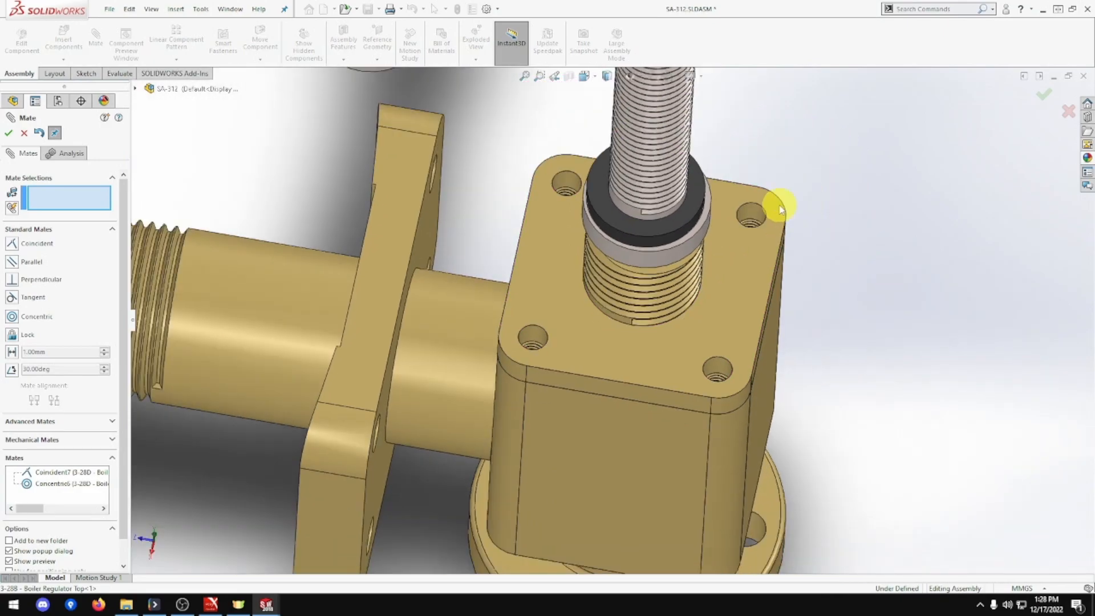
{"action": "scroll", "coordinate": [780, 209], "scroll_direction": "up", "scroll_amount": 3}
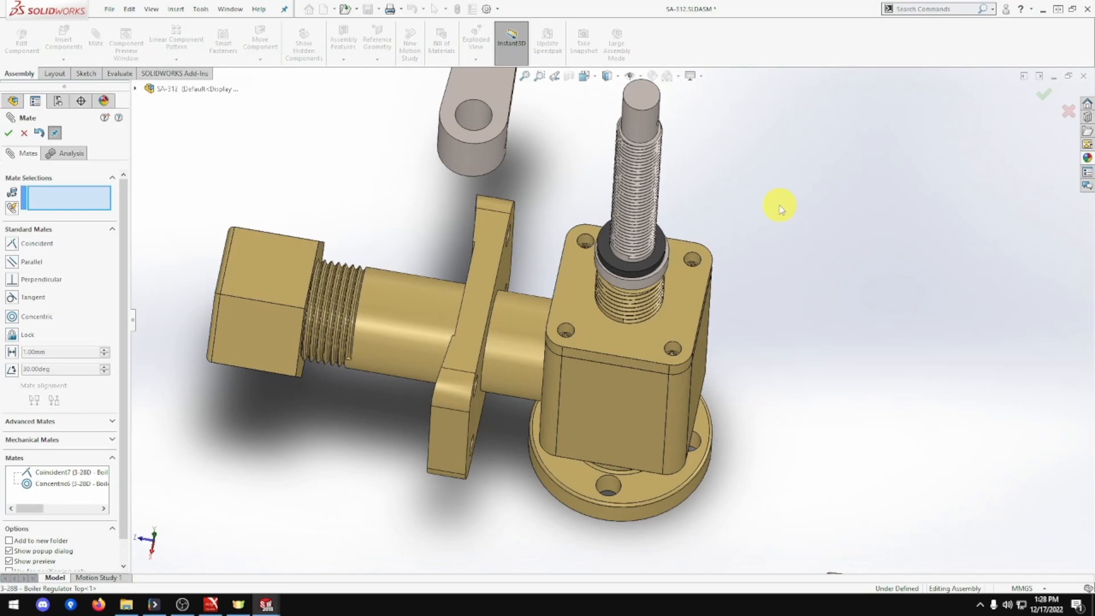
{"action": "scroll", "coordinate": [780, 209], "scroll_direction": "up", "scroll_amount": 3}
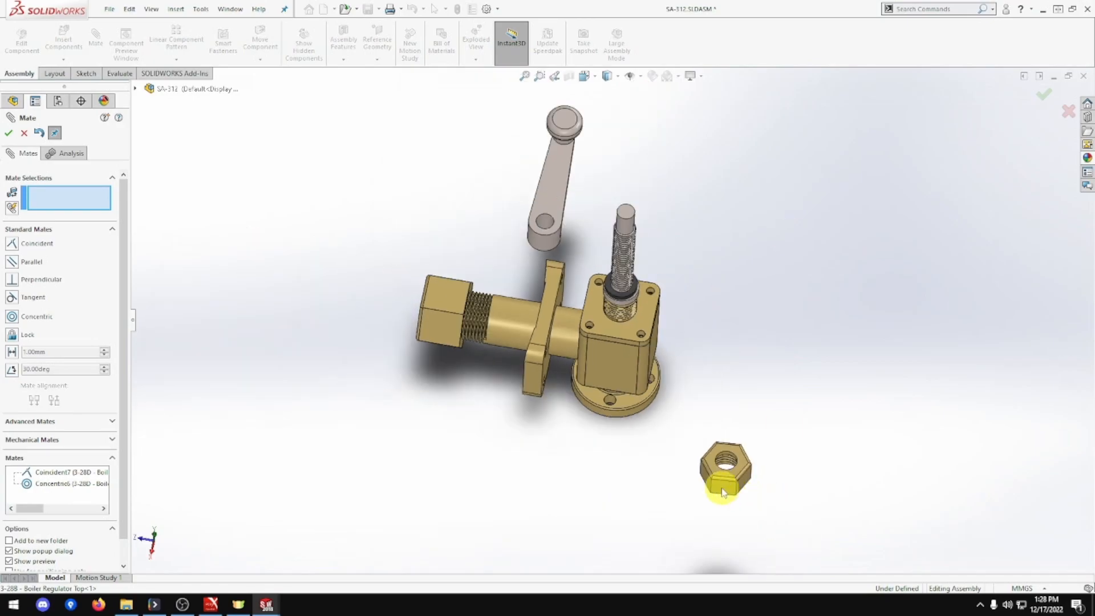
{"action": "mouse_move", "coordinate": [709, 501]}
{"action": "middle_mouse_down"}
{"action": "mouse_move", "coordinate": [716, 471]}
{"action": "mouse_move", "coordinate": [880, 293]}
{"action": "mouse_move", "coordinate": [729, 507]}
{"action": "middle_mouse_up"}
{"action": "scroll", "coordinate": [729, 507], "scroll_direction": "down", "scroll_amount": 3}
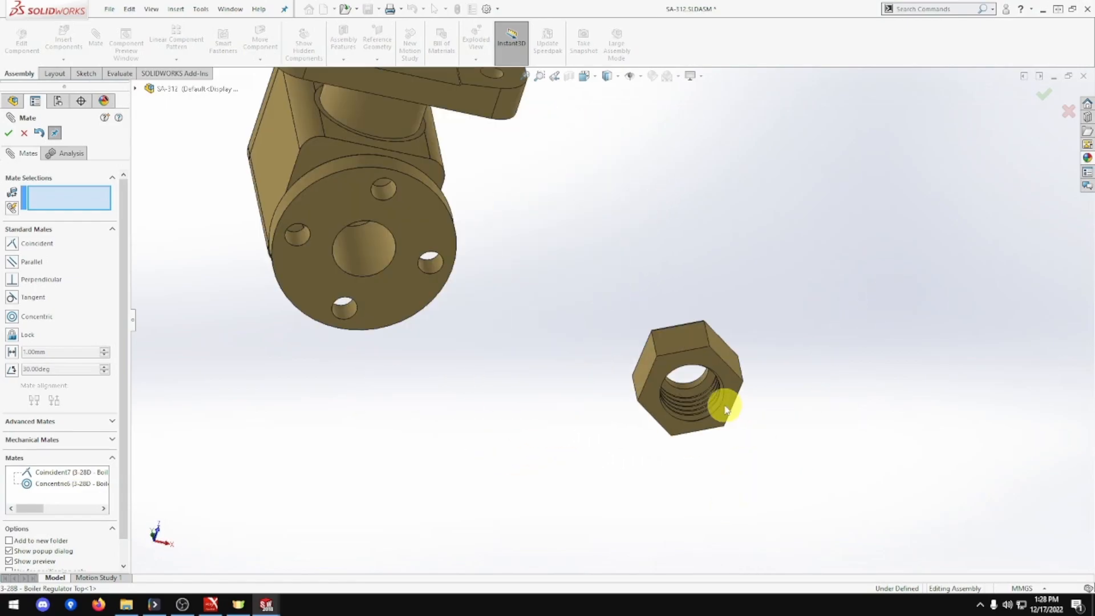
{"action": "left_click", "coordinate": [699, 388]}
{"action": "middle_click_drag", "start_coordinate": [707, 412], "coordinate": [455, 215]}
{"action": "scroll", "coordinate": [464, 220], "scroll_direction": "down", "scroll_amount": 5}
{"action": "left_click", "coordinate": [562, 226]}
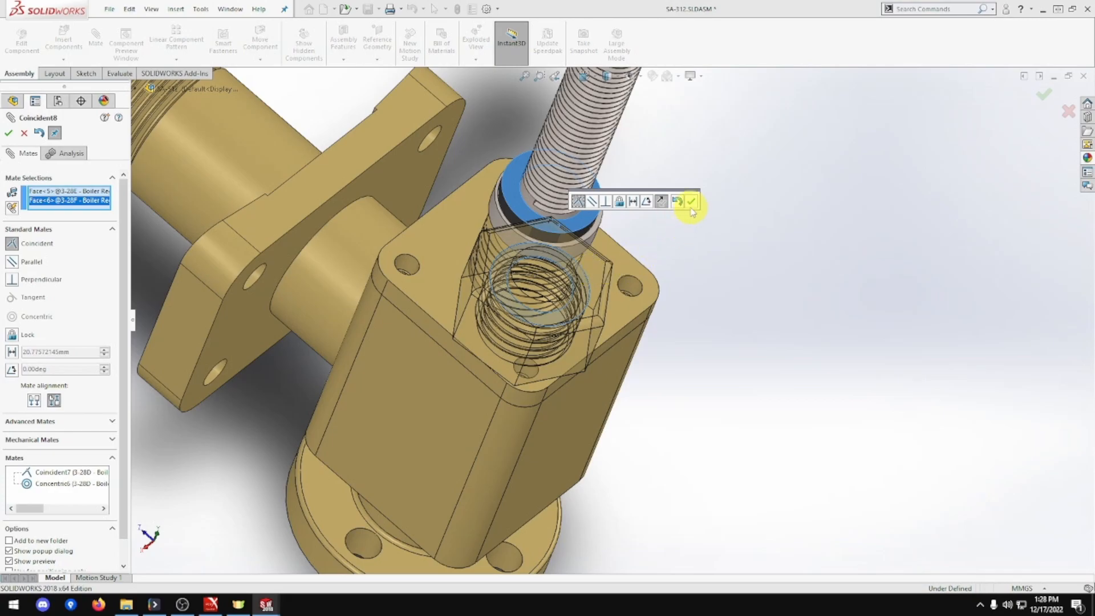
{"action": "left_click", "coordinate": [691, 204]}
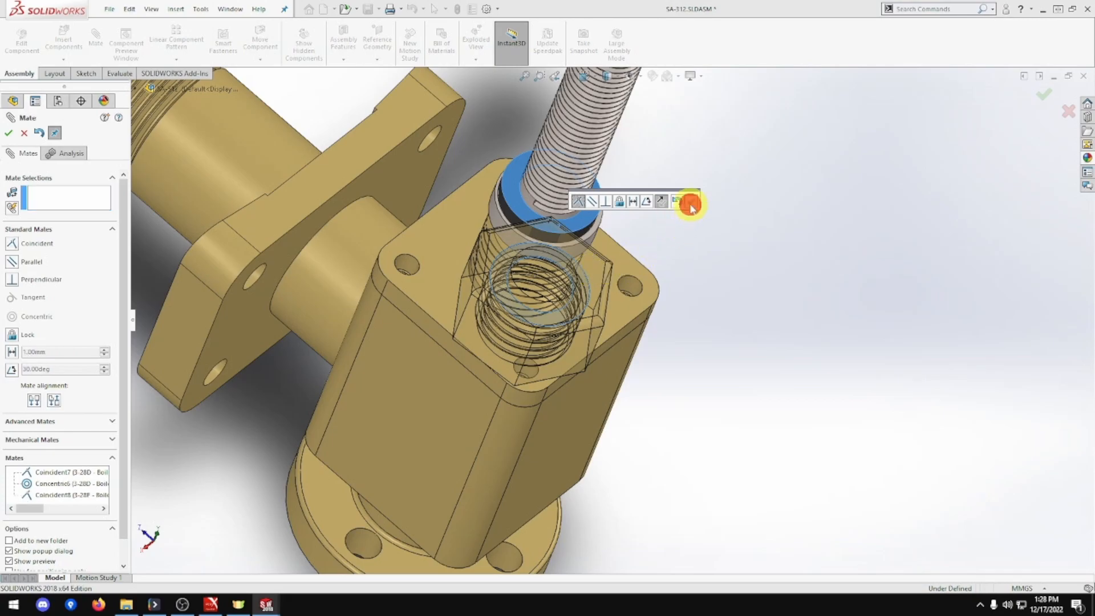
Add a concentric mate between the valve spindle's collar and the top nut's bore, and finish this round of mating
{"action": "left_click", "coordinate": [496, 216]}
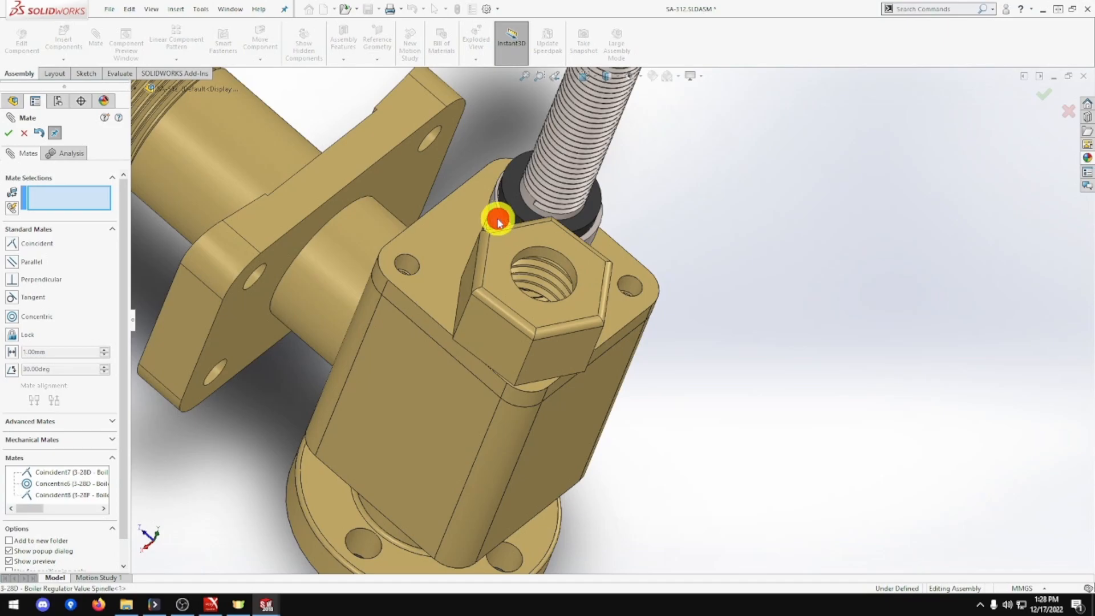
{"action": "left_click", "coordinate": [559, 254]}
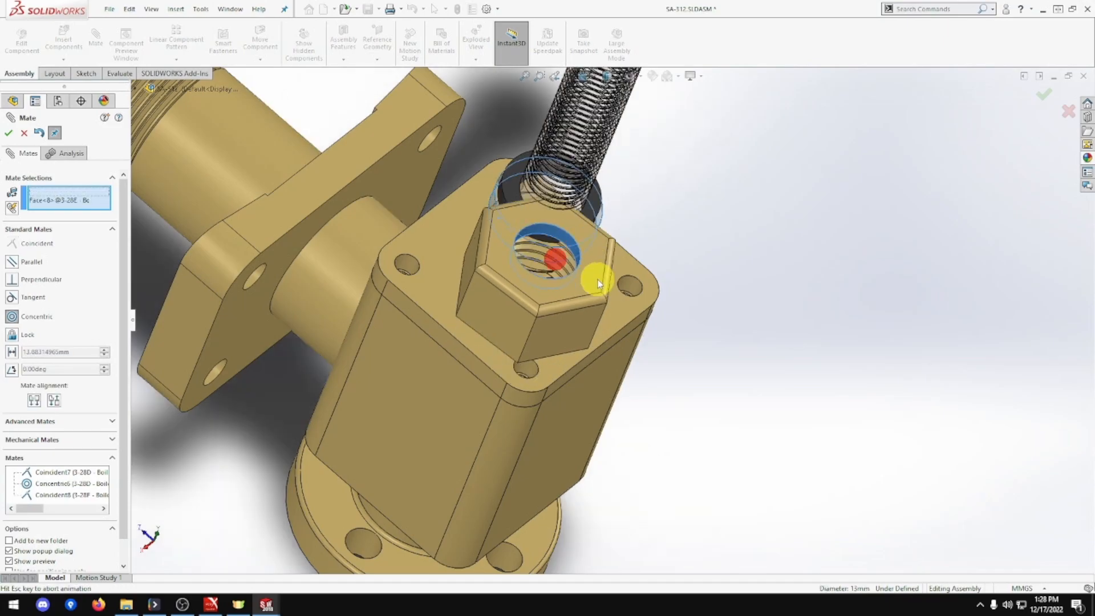
{"action": "left_click", "coordinate": [738, 264]}
{"action": "middle_click_drag", "start_coordinate": [625, 313], "coordinate": [732, 239]}
{"action": "scroll", "coordinate": [724, 240], "scroll_direction": "up", "scroll_amount": 5}
{"action": "scroll", "coordinate": [730, 248], "scroll_direction": "down", "scroll_amount": 2}
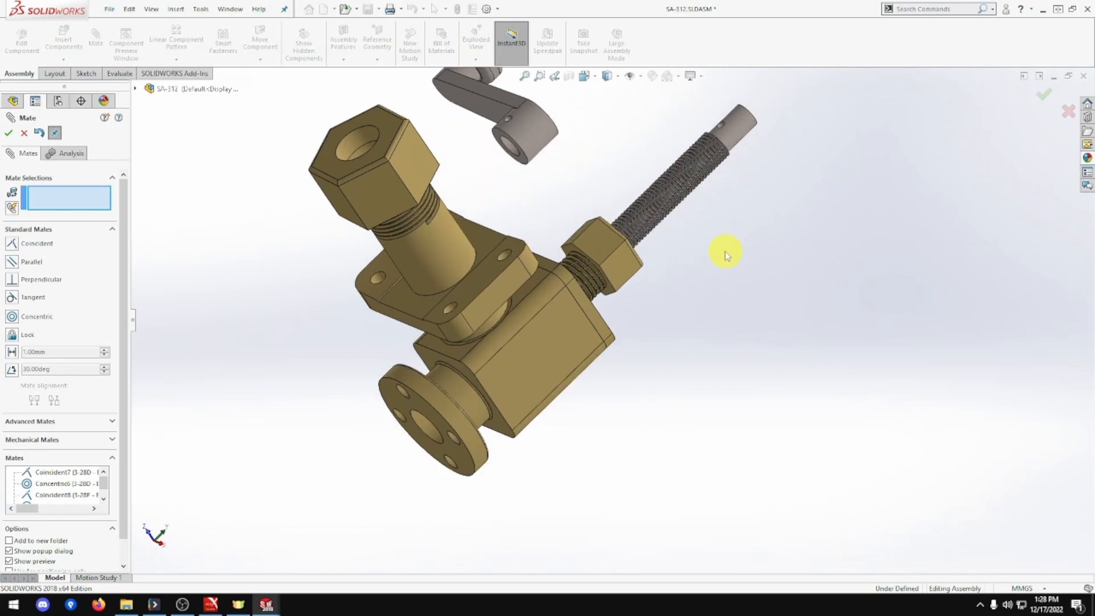
{"action": "middle_click_drag", "start_coordinate": [708, 251], "coordinate": [744, 261]}
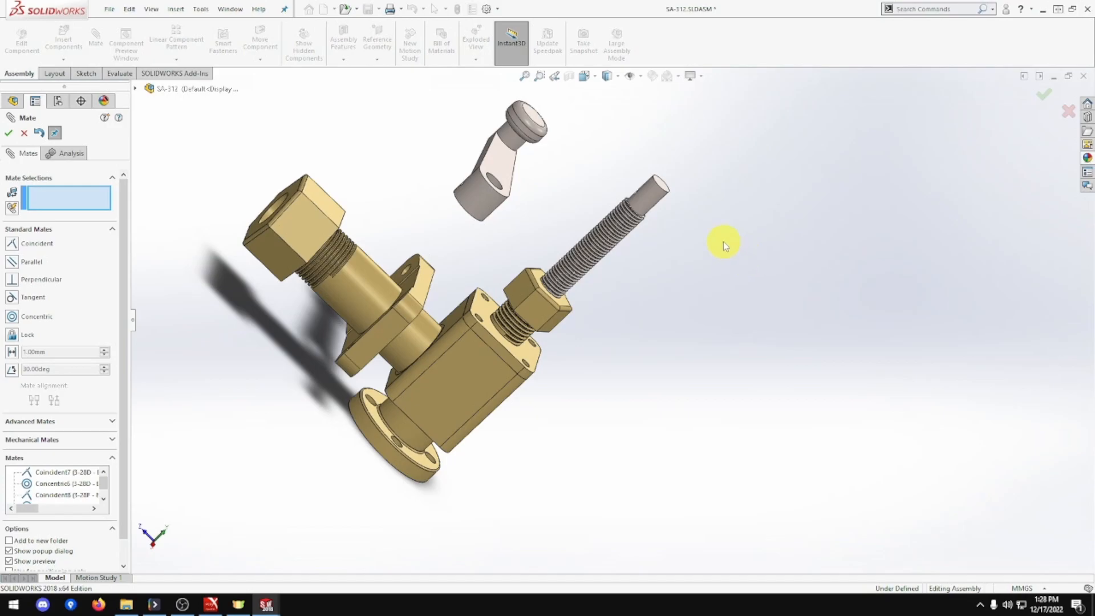
{"action": "scroll", "coordinate": [711, 227], "scroll_direction": "down", "scroll_amount": 5}
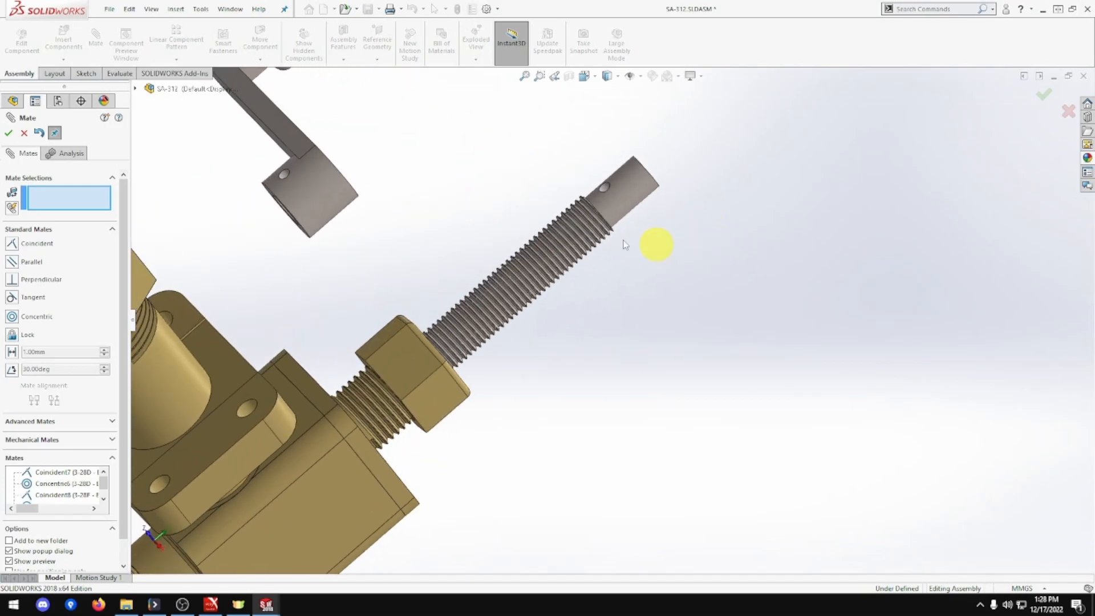
{"action": "middle_click_drag", "start_coordinate": [269, 249], "coordinate": [322, 242]}
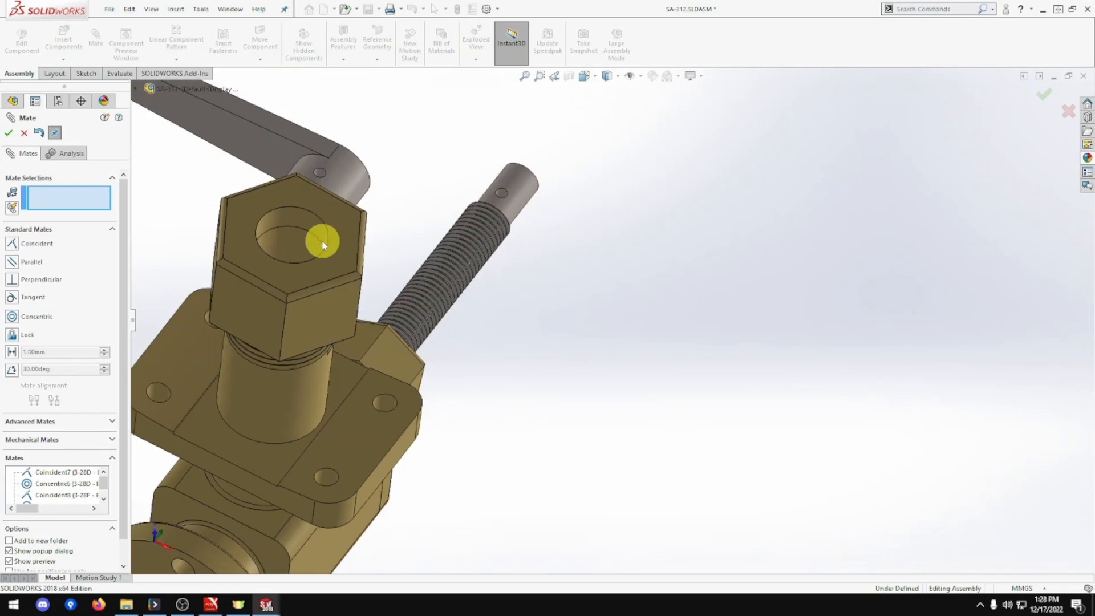
{"action": "scroll", "coordinate": [323, 245], "scroll_direction": "down", "scroll_amount": 4}
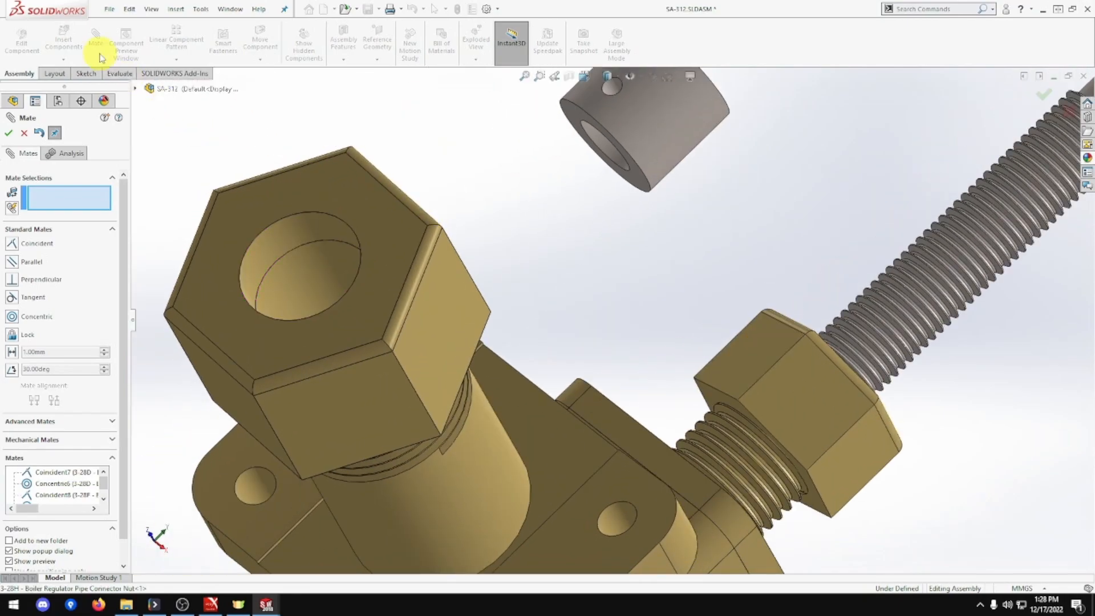
{"action": "left_click", "coordinate": [8, 133]}
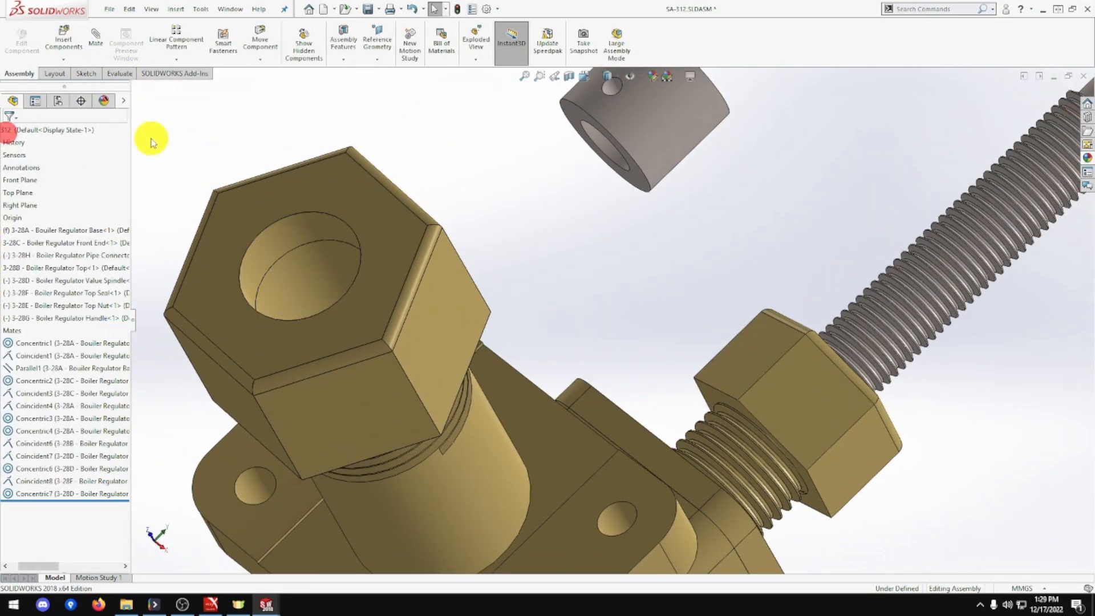
Add a concentric mate between the handle's bore and the smooth cylindrical end of the valve spindle
{"action": "left_click", "coordinate": [95, 38]}
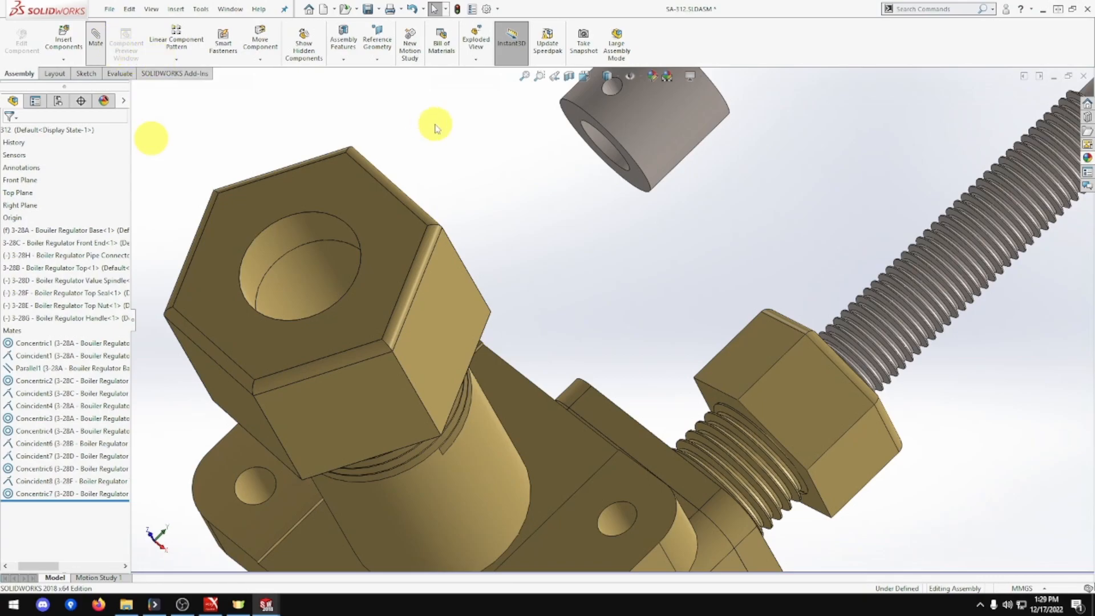
{"action": "left_click", "coordinate": [606, 153]}
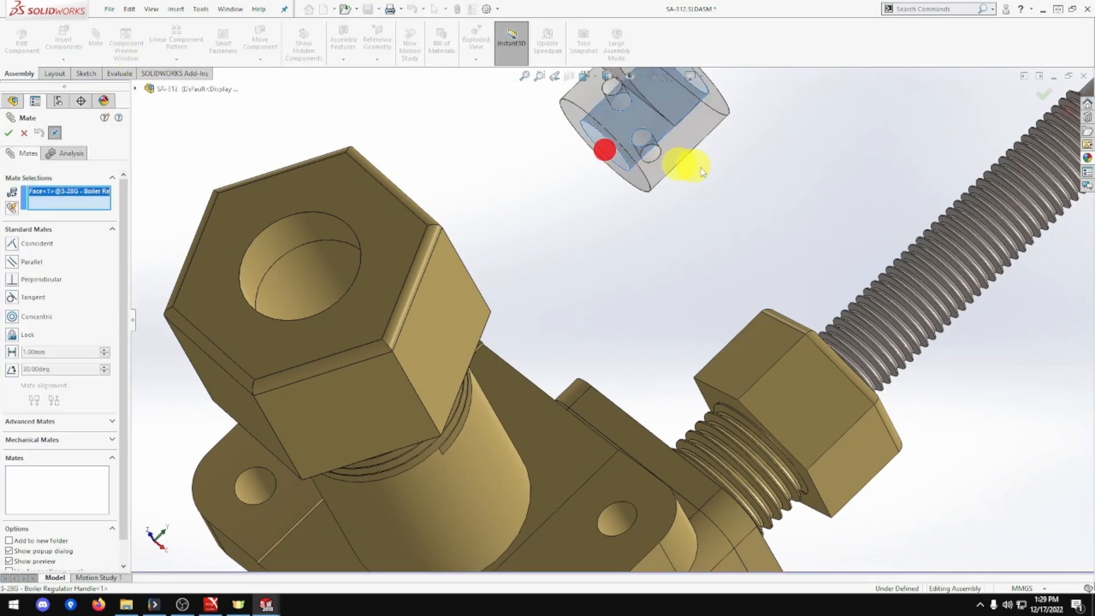
{"action": "scroll", "coordinate": [689, 164], "scroll_direction": "up", "scroll_amount": 5}
{"action": "scroll", "coordinate": [843, 221], "scroll_direction": "down", "scroll_amount": 5}
{"action": "left_click", "coordinate": [849, 251]}
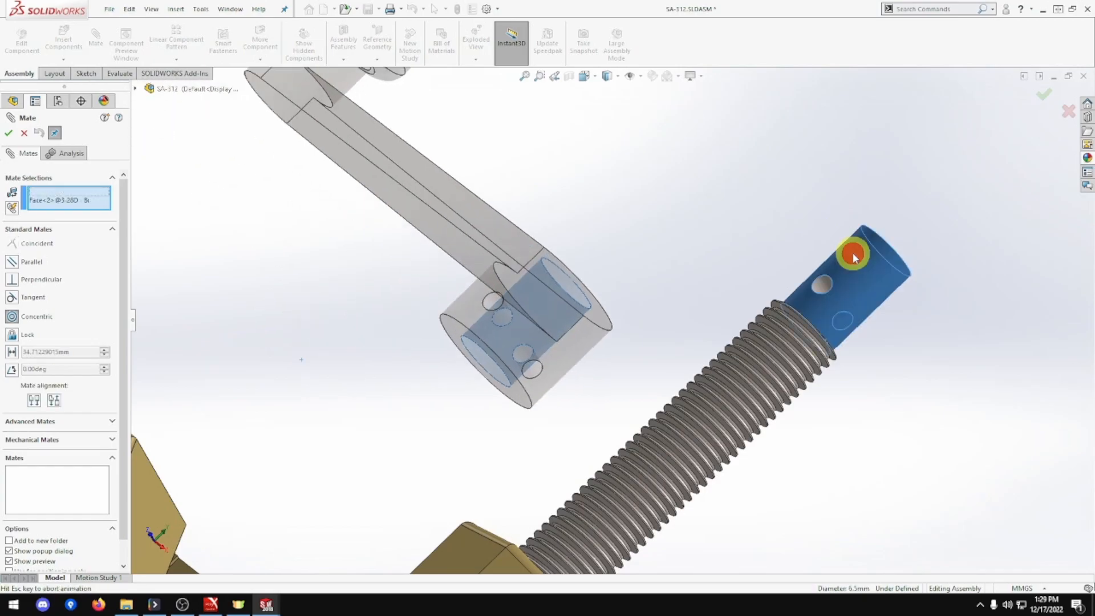
{"action": "left_click", "coordinate": [994, 228]}
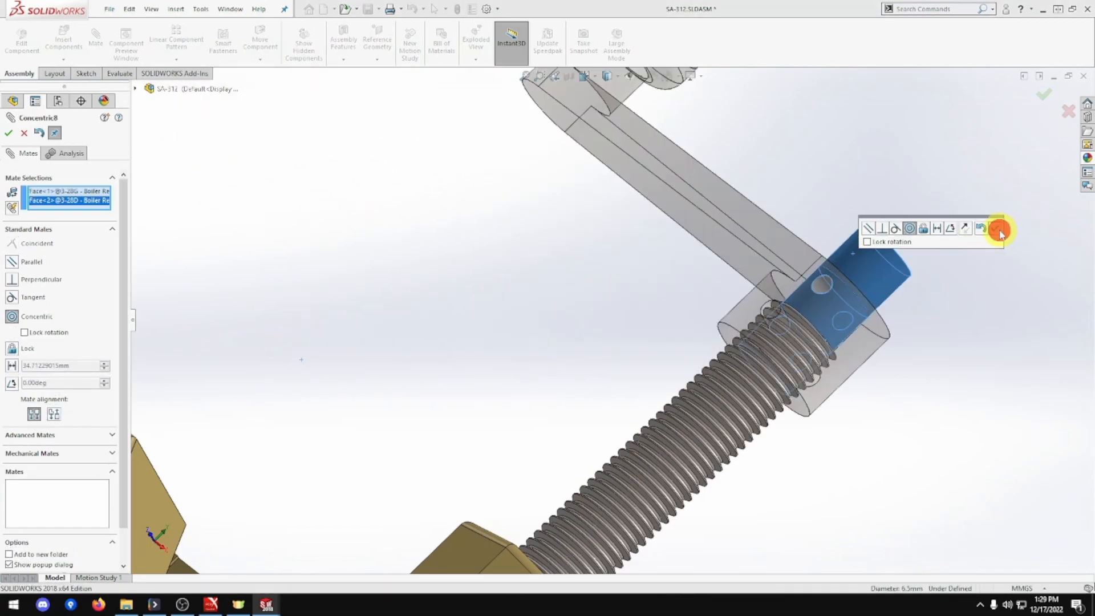
Add a concentric mate with flipped alignment between the handle's pin hole and the valve spindle's cross hole, and finish this round of mating
{"action": "left_click", "coordinate": [767, 309]}
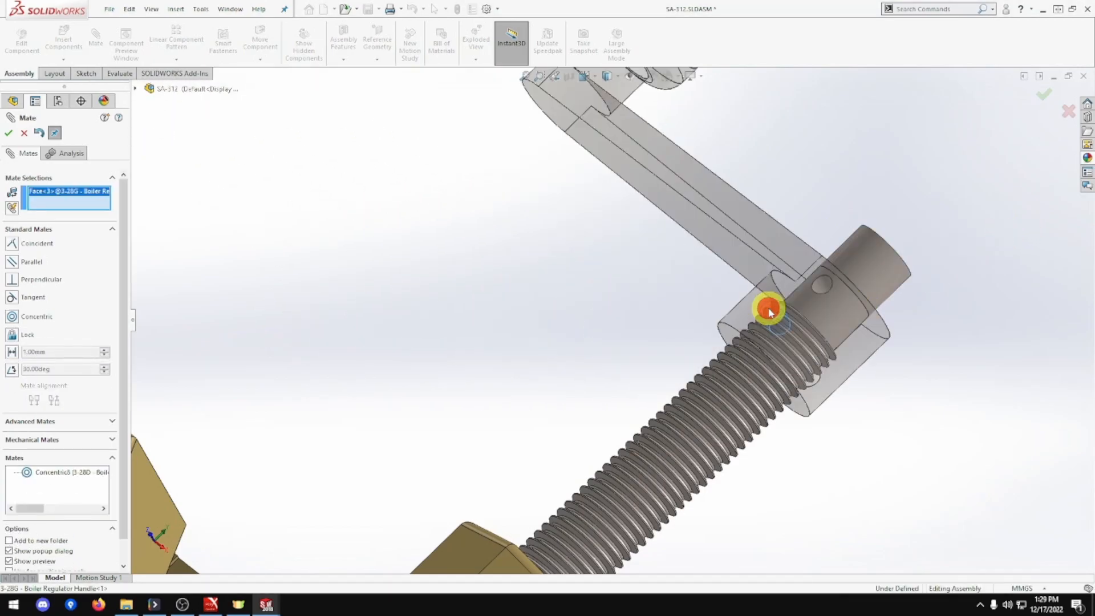
{"action": "left_click", "coordinate": [822, 285]}
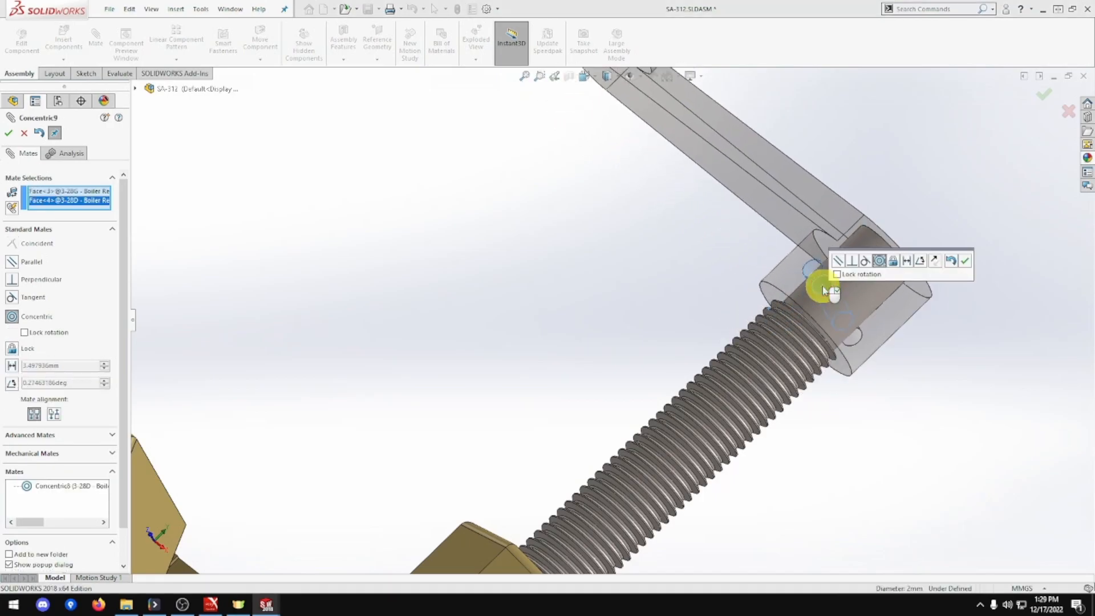
{"action": "left_click", "coordinate": [936, 263]}
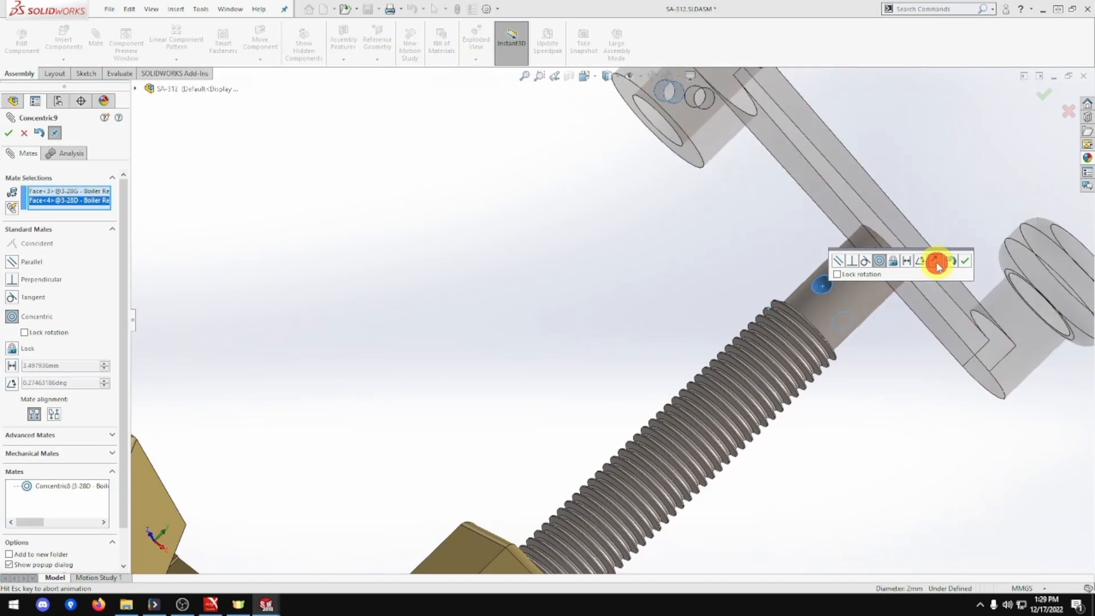
{"action": "left_click", "coordinate": [964, 261]}
{"action": "scroll", "coordinate": [893, 355], "scroll_direction": "up", "scroll_amount": 5}
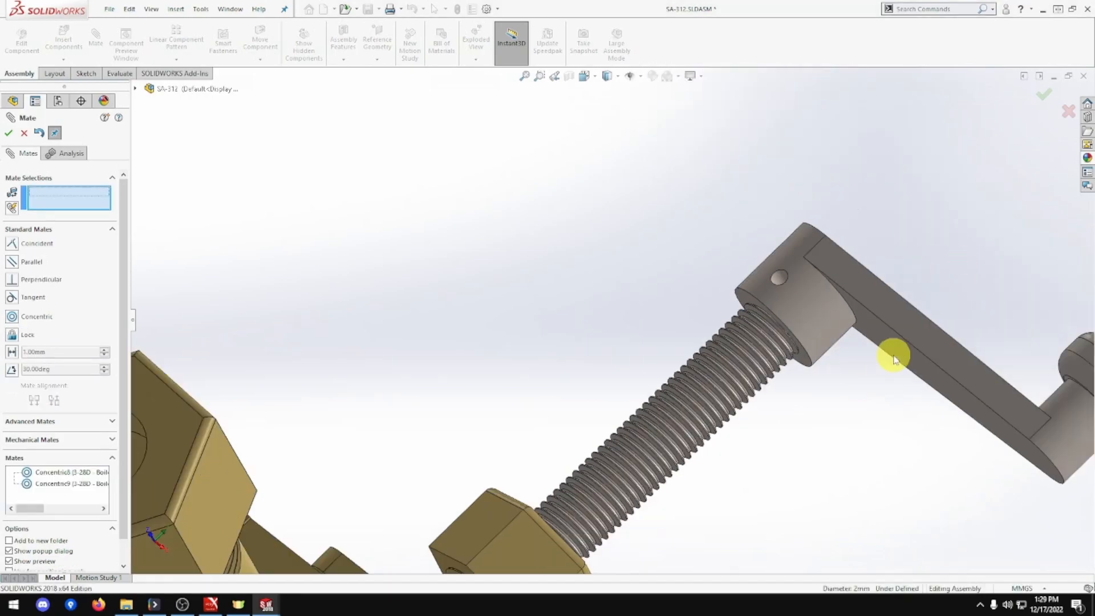
{"action": "middle_click_drag", "start_coordinate": [814, 386], "coordinate": [826, 464]}
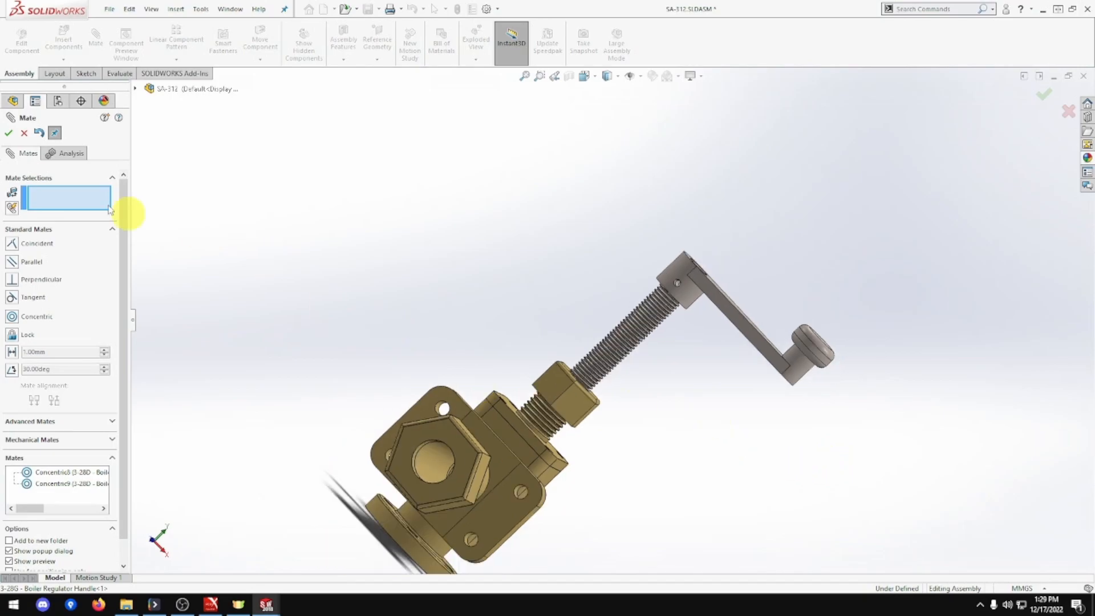
{"action": "left_click", "coordinate": [8, 139]}
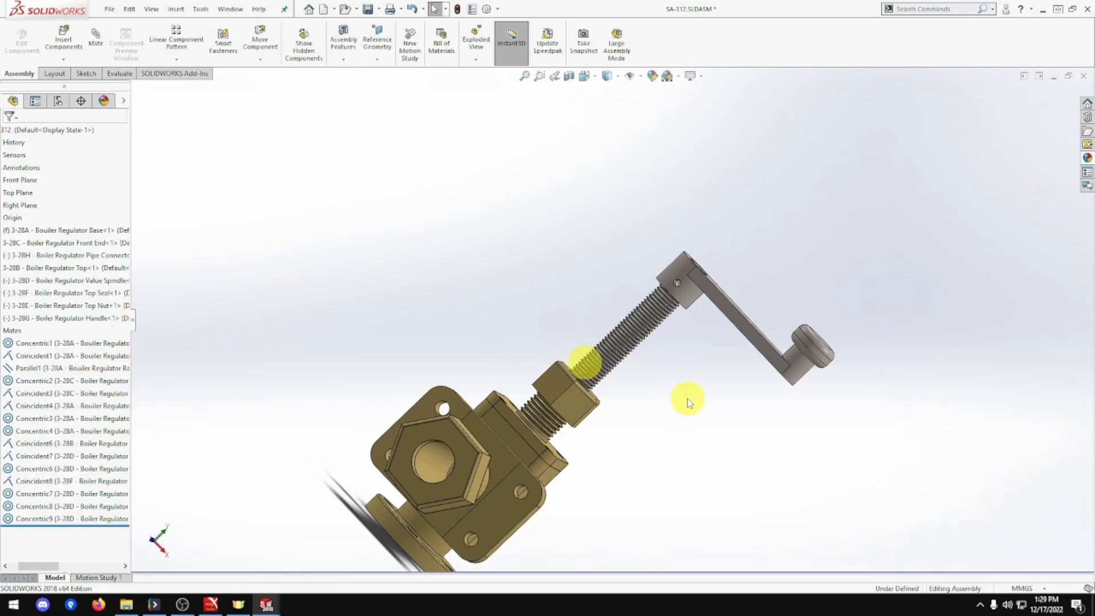
Examine the assembled boiler regulator from several angles and fit the whole assembly in view
{"action": "scroll", "coordinate": [687, 399], "scroll_direction": "up", "scroll_amount": 3}
{"action": "middle_click_drag", "start_coordinate": [687, 402], "coordinate": [656, 408]}
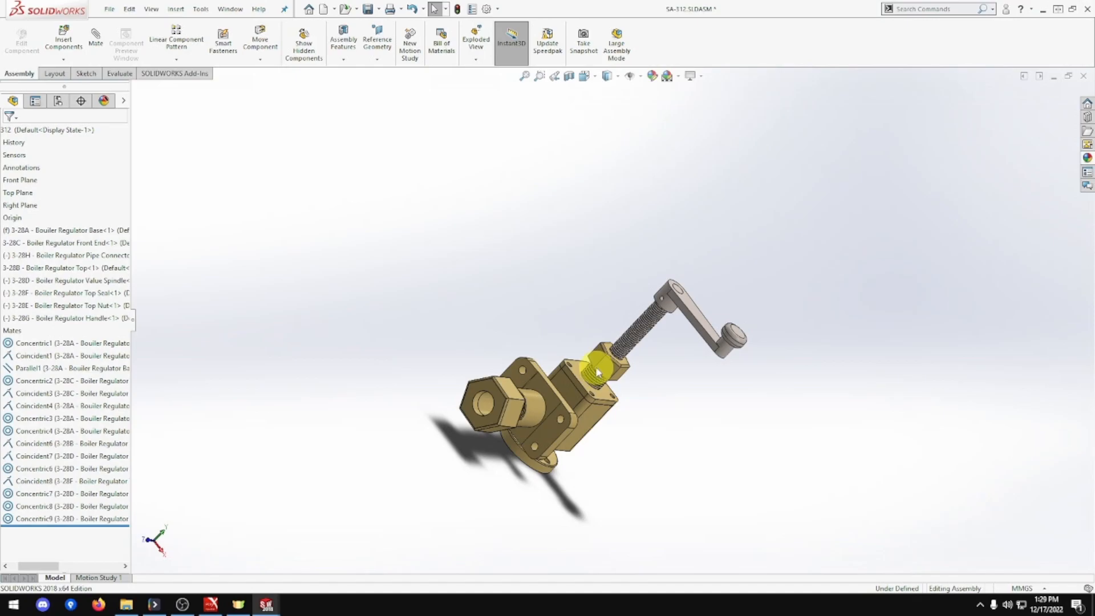
{"action": "mouse_move", "coordinate": [562, 401]}
{"action": "middle_mouse_down"}
{"action": "mouse_move", "coordinate": [655, 359]}
{"action": "mouse_move", "coordinate": [609, 384]}
{"action": "mouse_move", "coordinate": [610, 403]}
{"action": "mouse_move", "coordinate": [573, 394]}
{"action": "middle_mouse_up"}
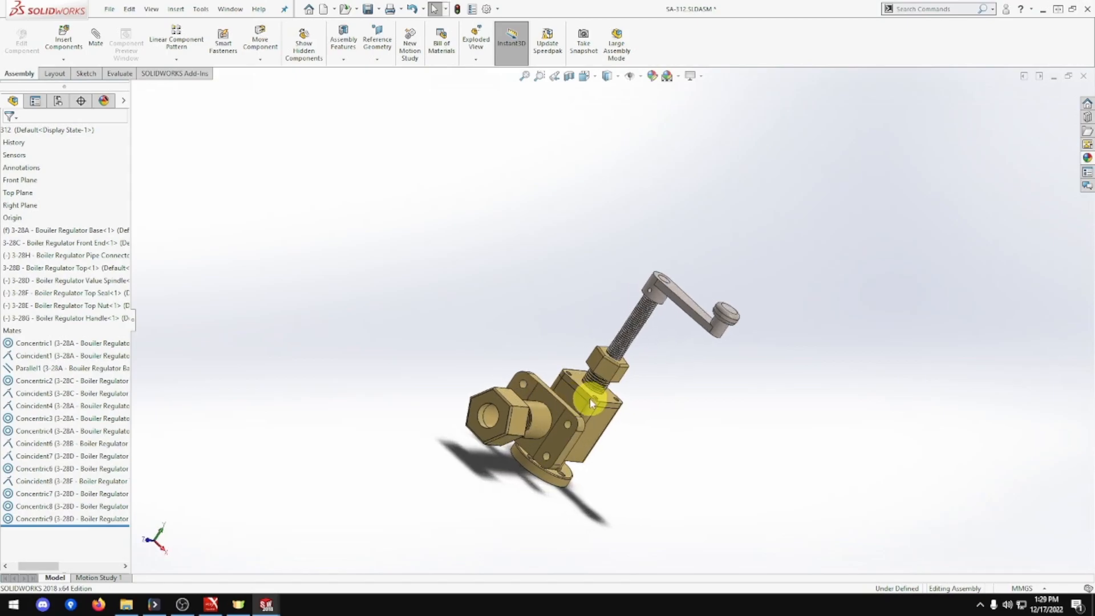
{"action": "mouse_move", "coordinate": [601, 371]}
{"action": "middle_mouse_down"}
{"action": "mouse_move", "coordinate": [665, 384]}
{"action": "mouse_move", "coordinate": [623, 347]}
{"action": "mouse_move", "coordinate": [619, 360]}
{"action": "middle_mouse_up"}
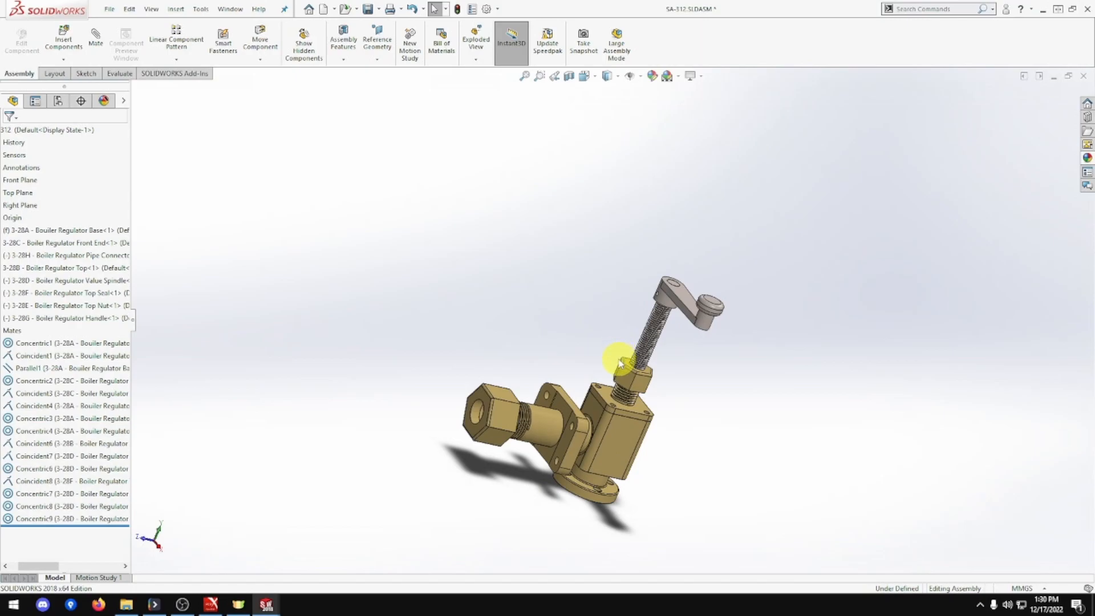
{"action": "scroll", "coordinate": [653, 412], "scroll_direction": "up", "scroll_amount": 2}
{"action": "scroll", "coordinate": [653, 412], "scroll_direction": "down", "scroll_amount": 3}
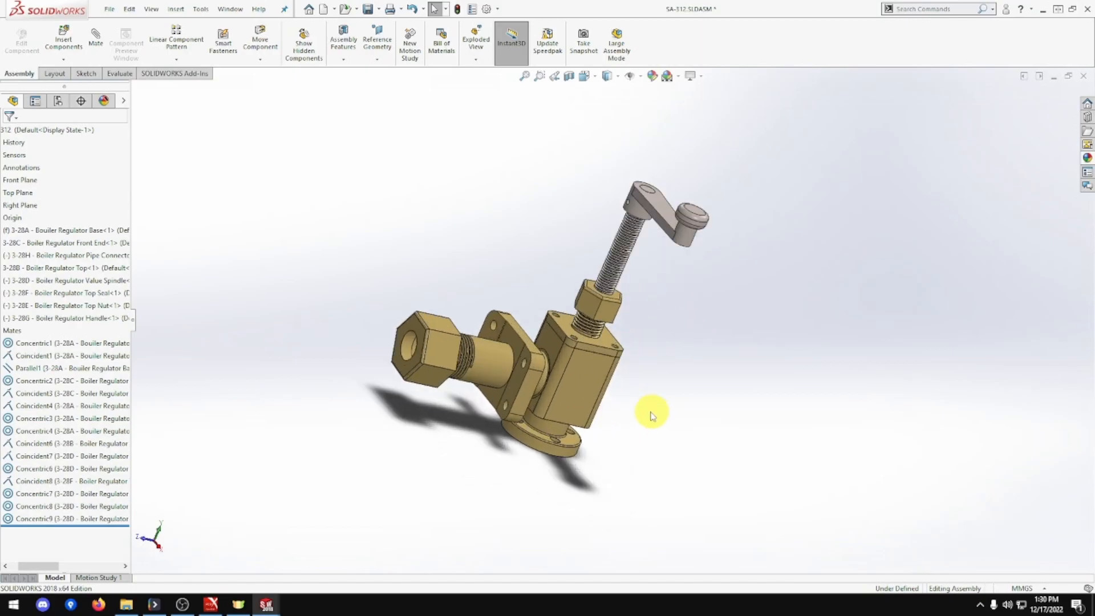
{"action": "left_click", "coordinate": [527, 78]}
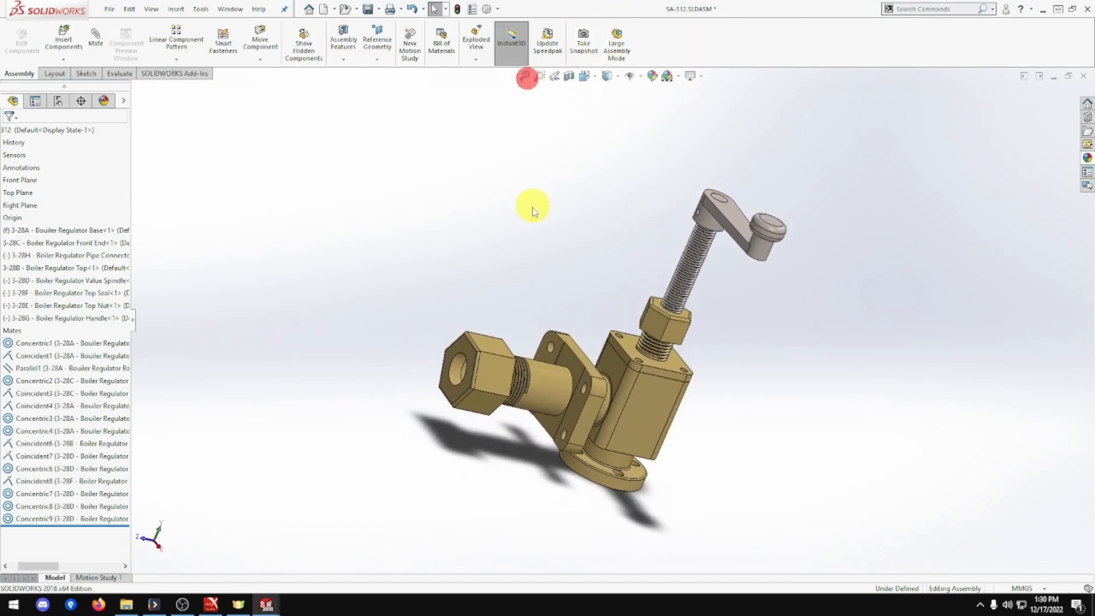